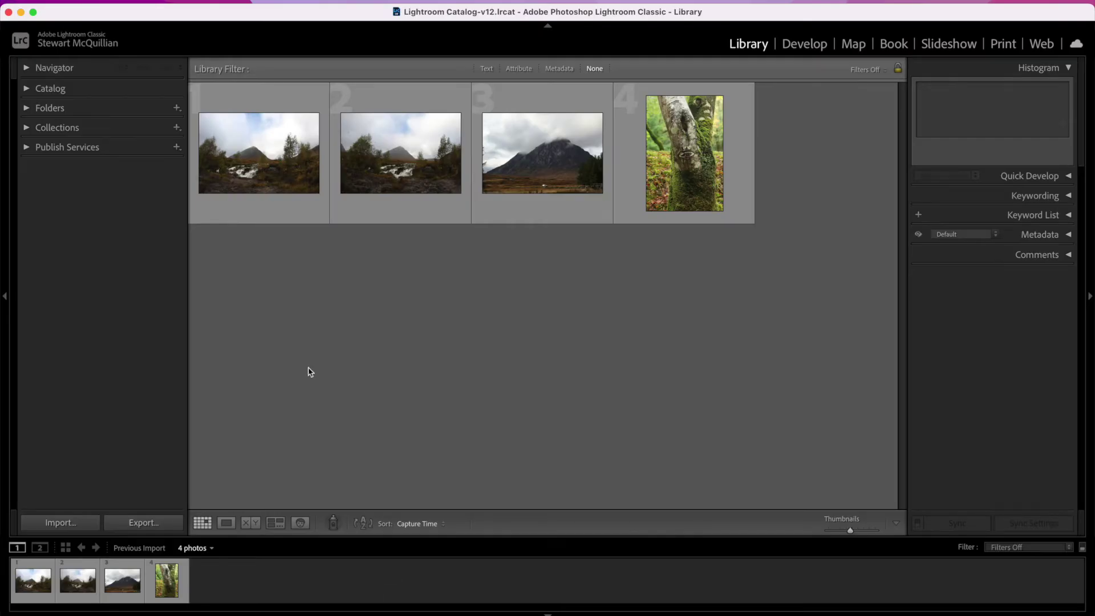
Select the first waterfall photo, IMG_0057 copy.JPG, in the Library filmstrip
left_click(33, 579)
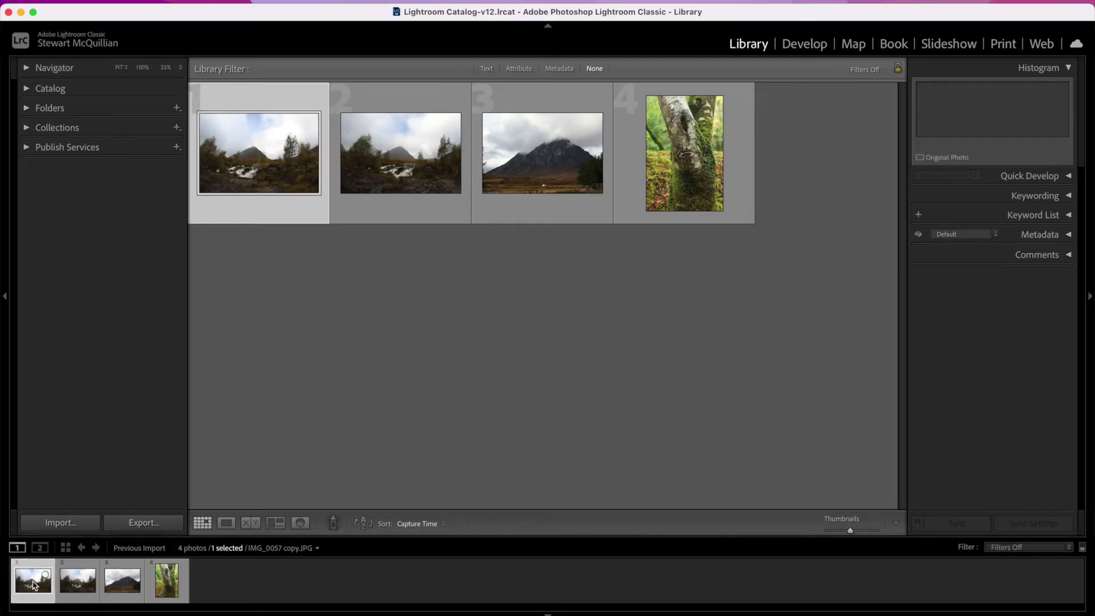
Open the waterfall photo in Develop, zoom in one step, and choose the Spot Removal tool
left_click(805, 49)
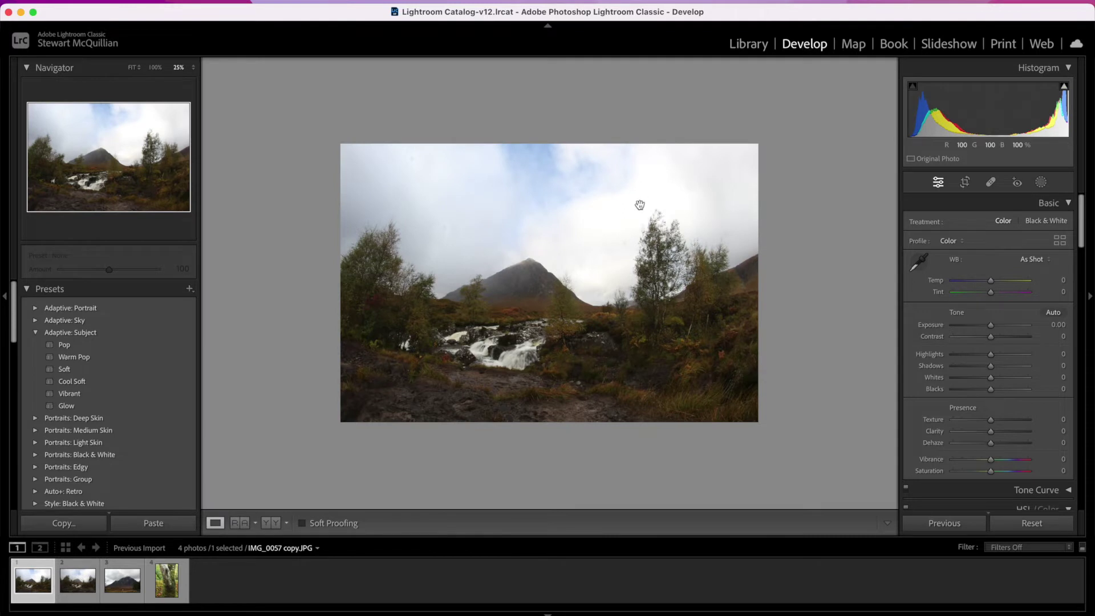
key("super+equal")
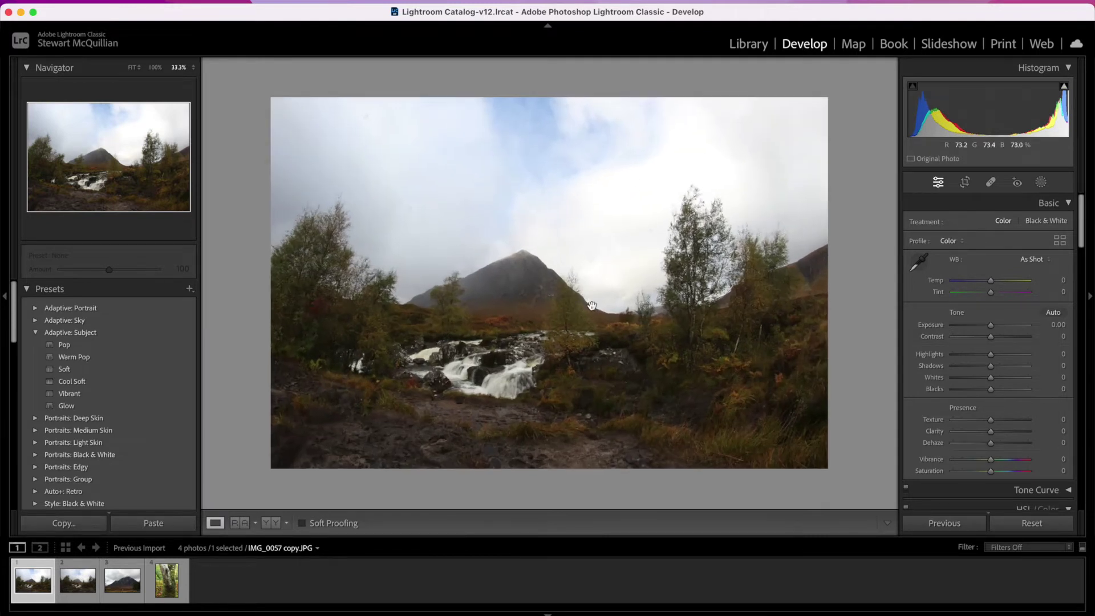
left_click(992, 183)
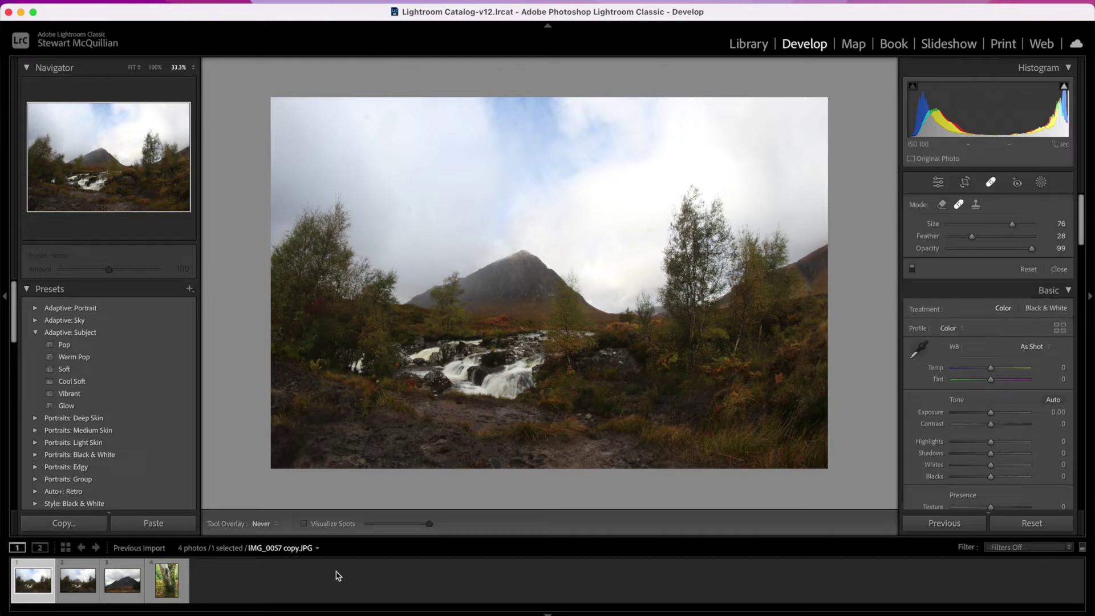
With Visualize Spots on and Heal mode set, heal the four raindrop spots in the sky
left_click(304, 524)
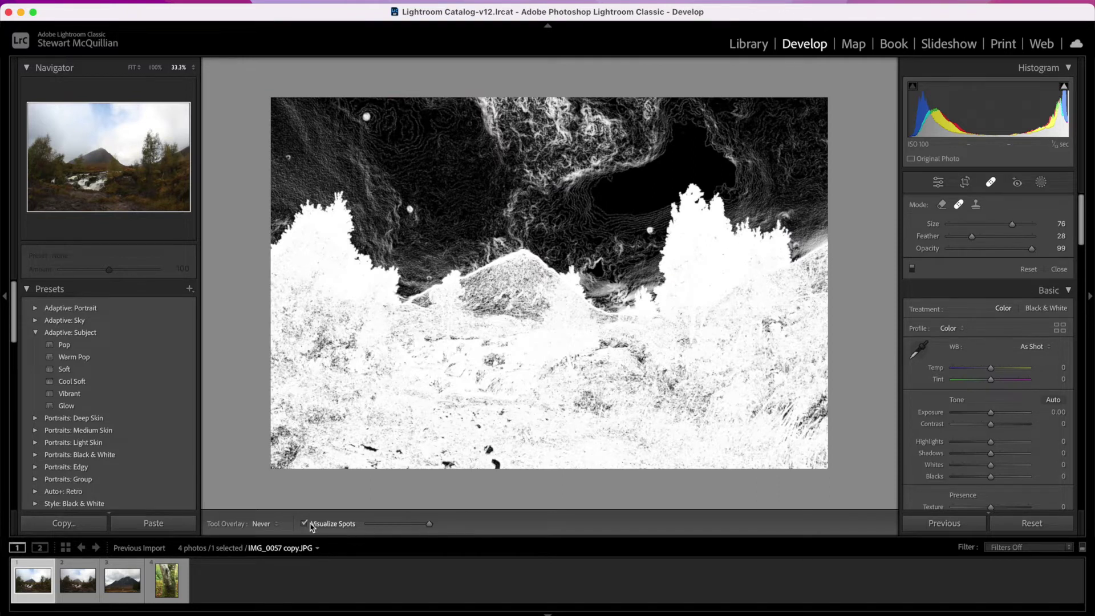
left_click(304, 524)
left_click(304, 524)
left_click(960, 205)
left_click(405, 209)
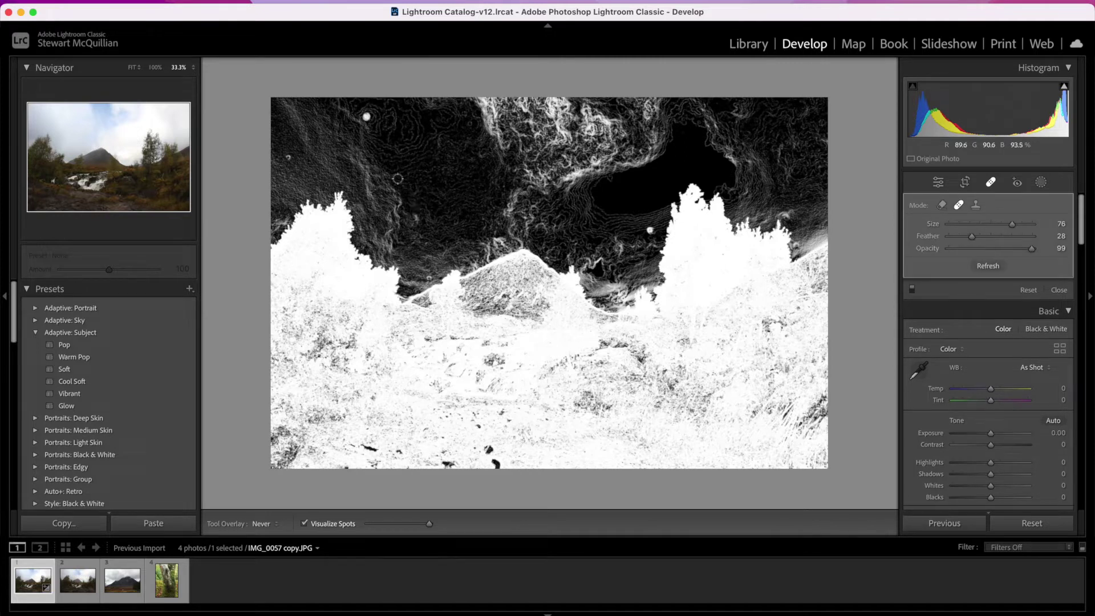
left_click(366, 116)
left_click(288, 158)
left_click(649, 229)
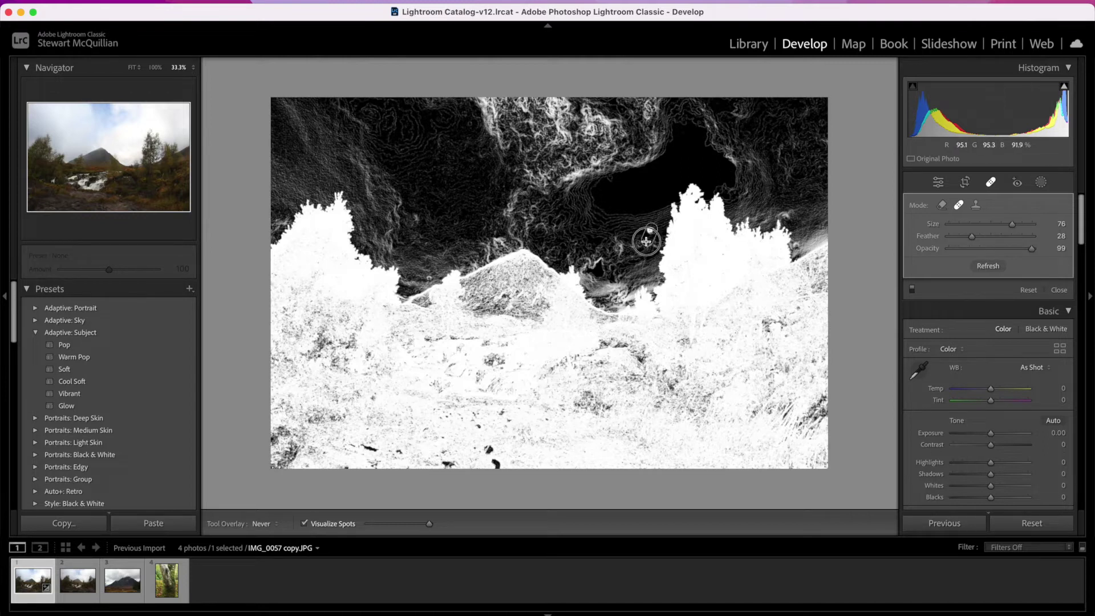
left_click(305, 523)
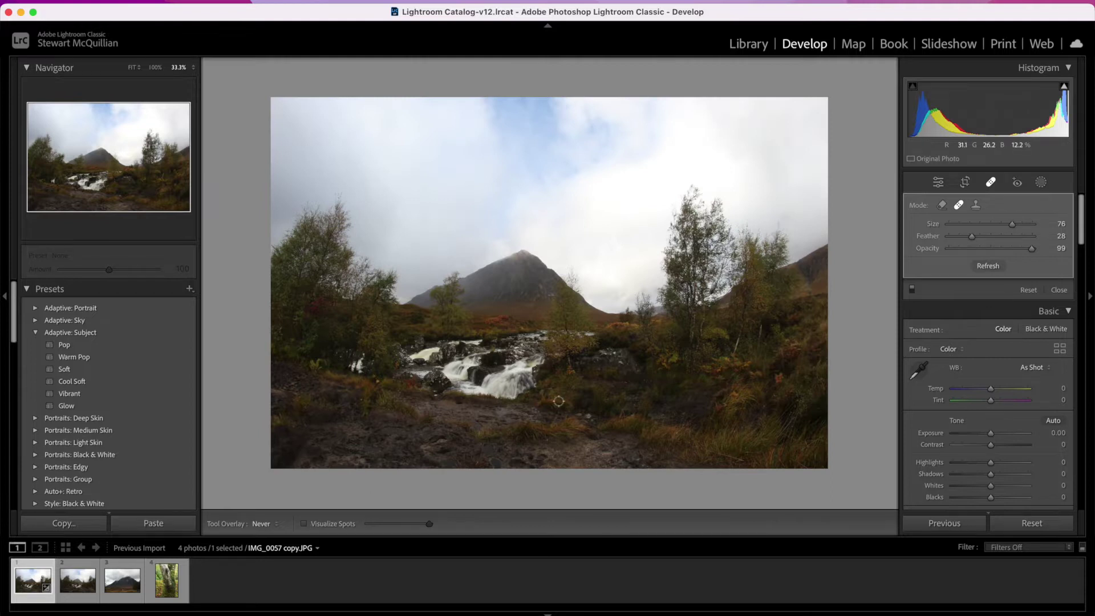
key("super+equal")
key("super+equal")
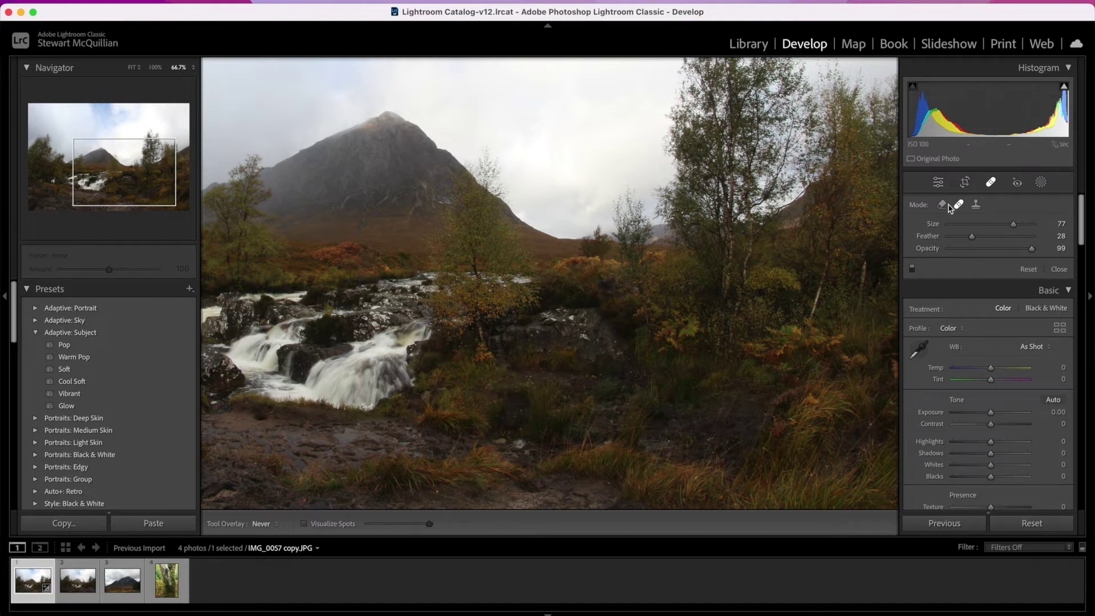
right_click(360, 329)
left_click(394, 328)
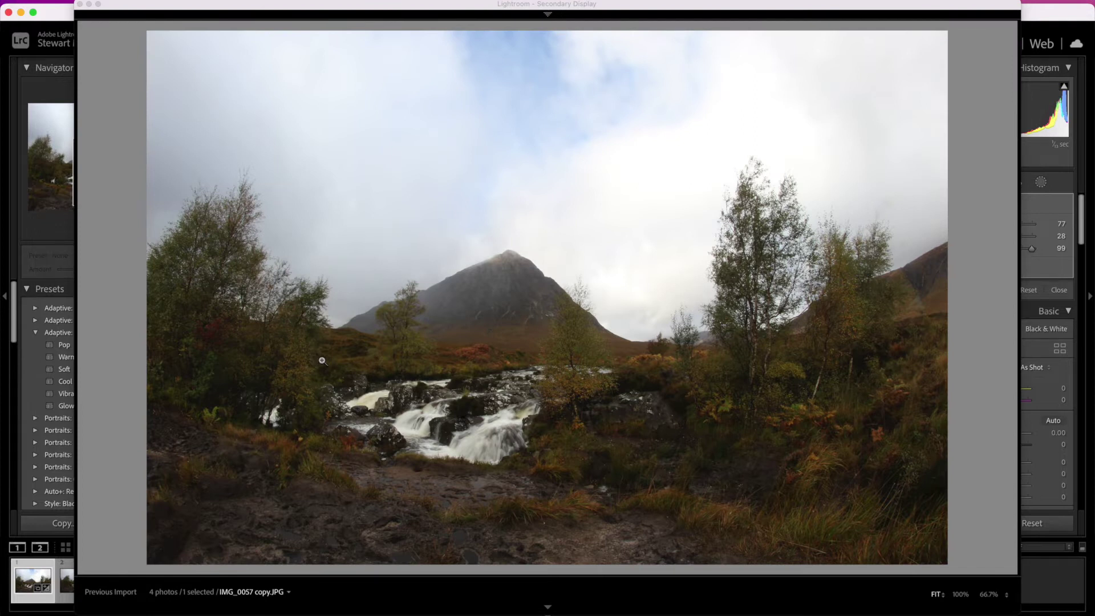
left_click(233, 341)
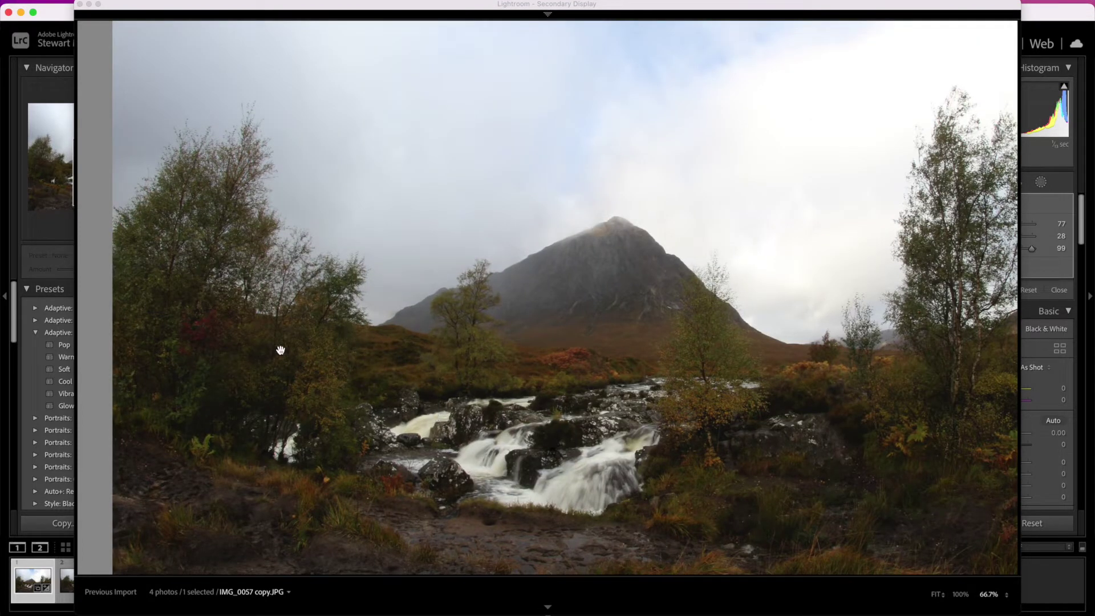
left_click(611, 342)
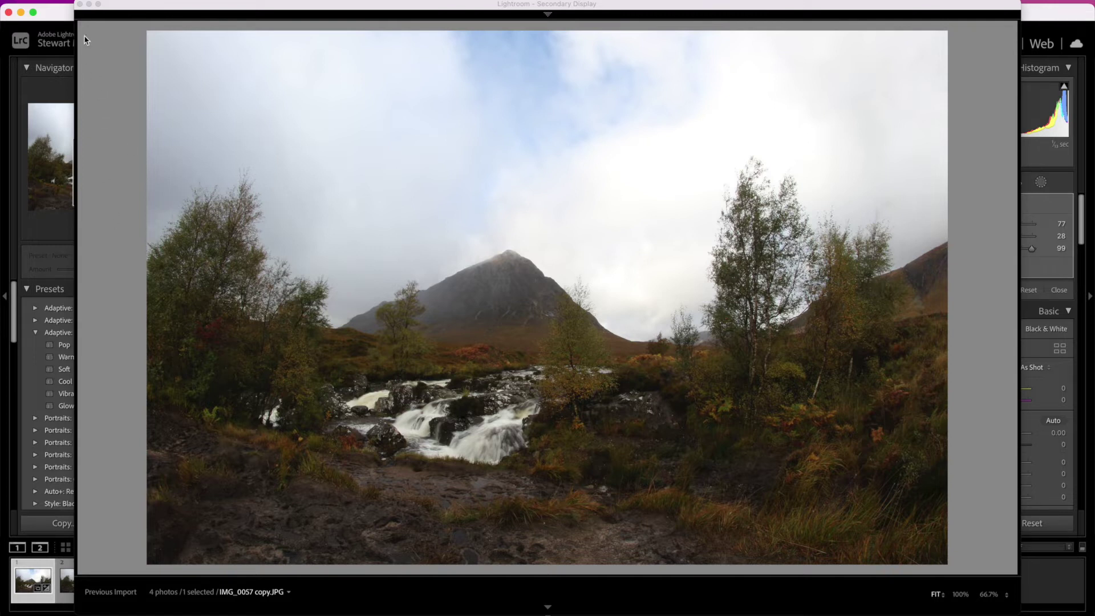
left_click(80, 5)
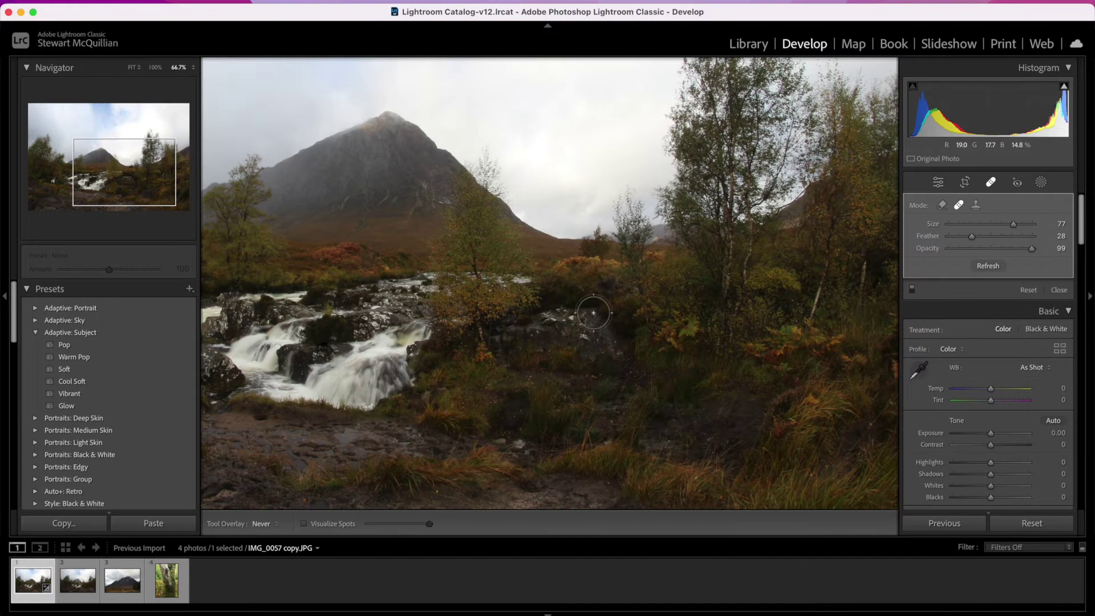
Add a Select Sky mask with the overlay hidden and sky Highlights lowered to -41
key("super+minus")
key("super+minus")
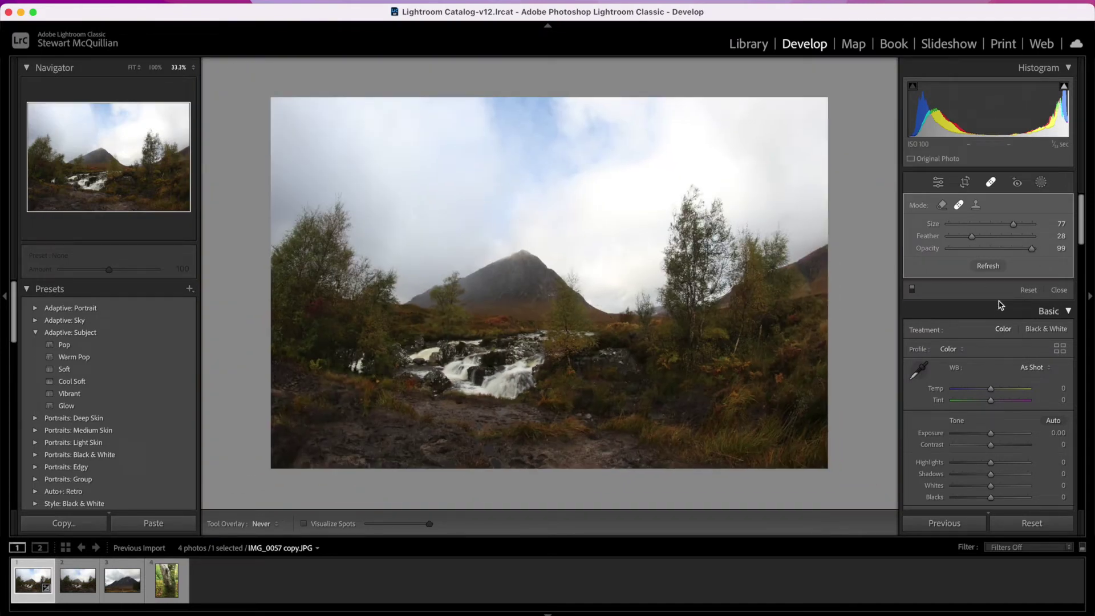
left_click(1040, 182)
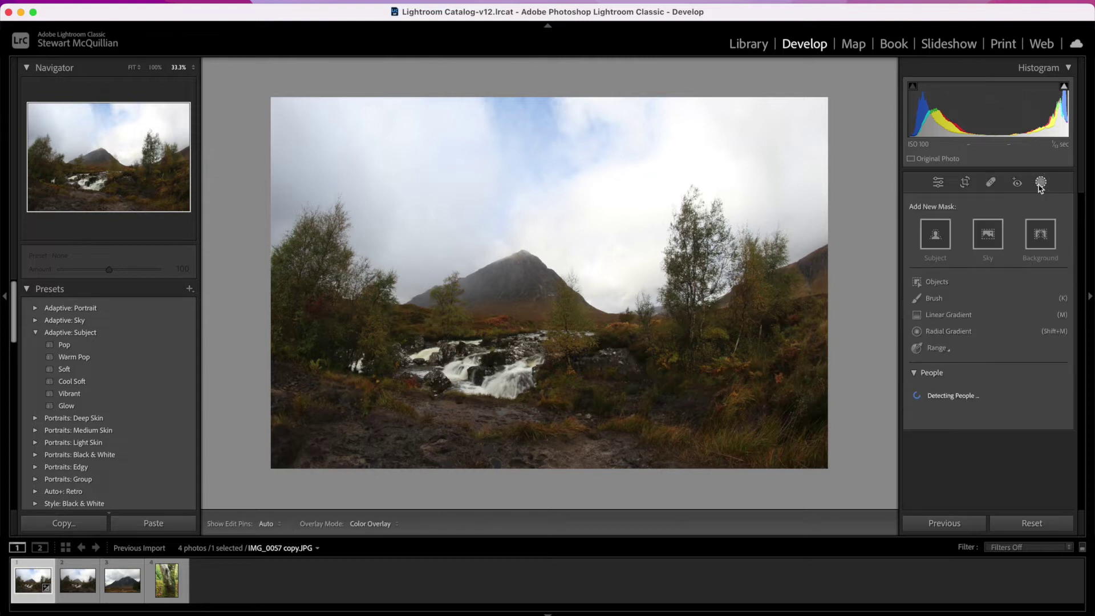
left_click(989, 238)
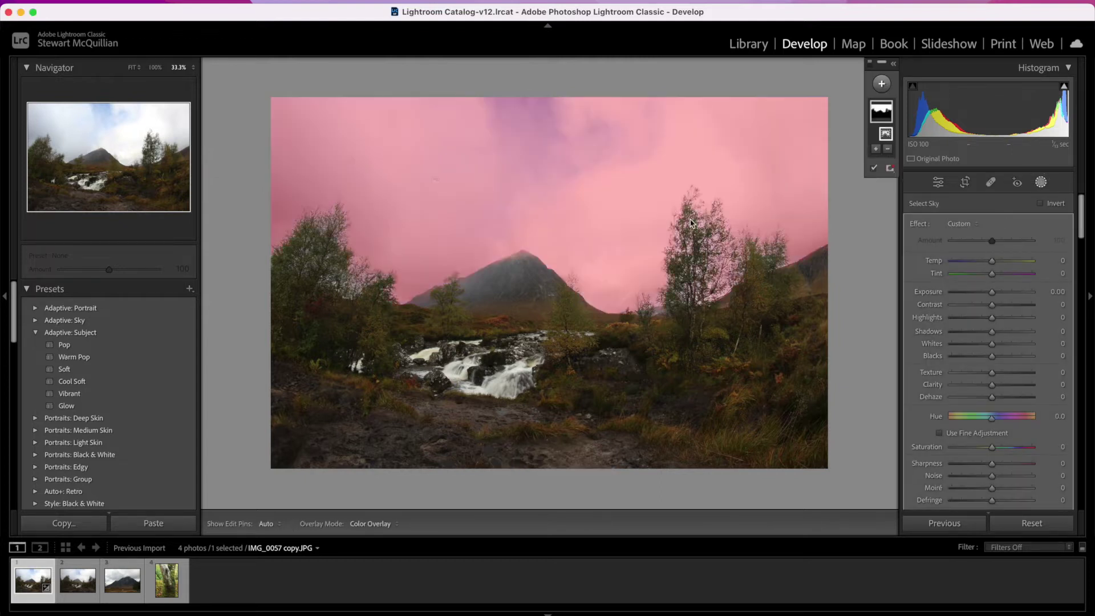
left_click(874, 169)
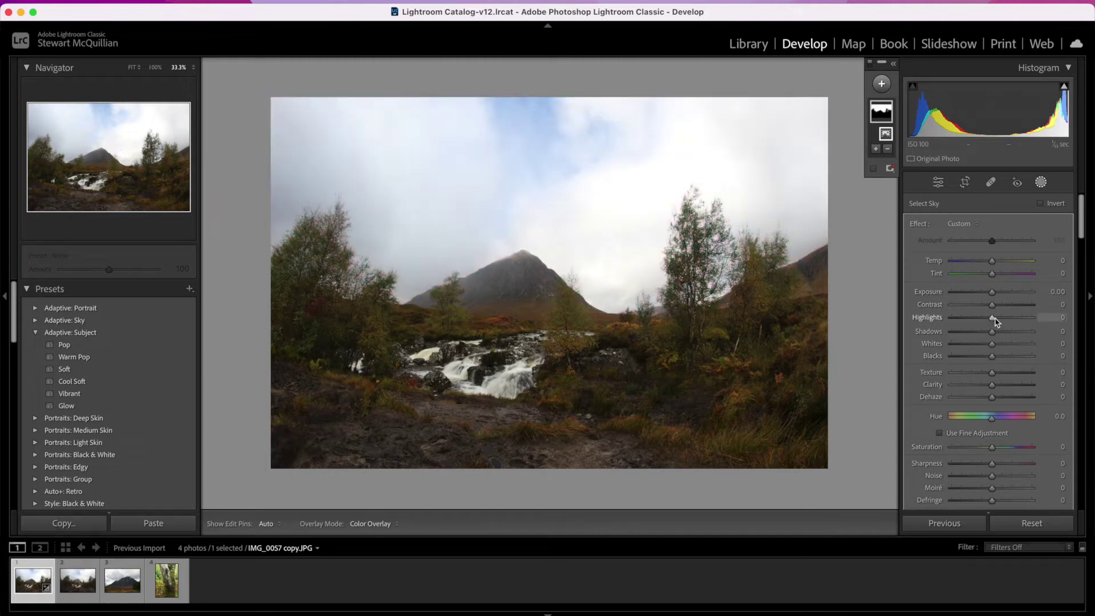
left_click_drag(992, 317, 968, 318)
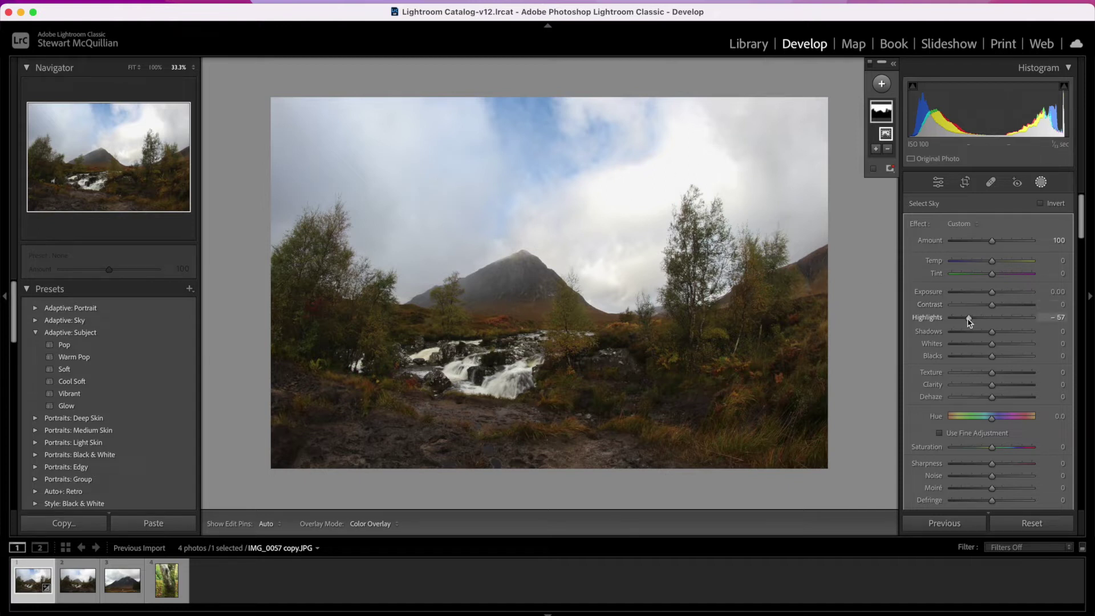
left_click_drag(968, 320, 975, 318)
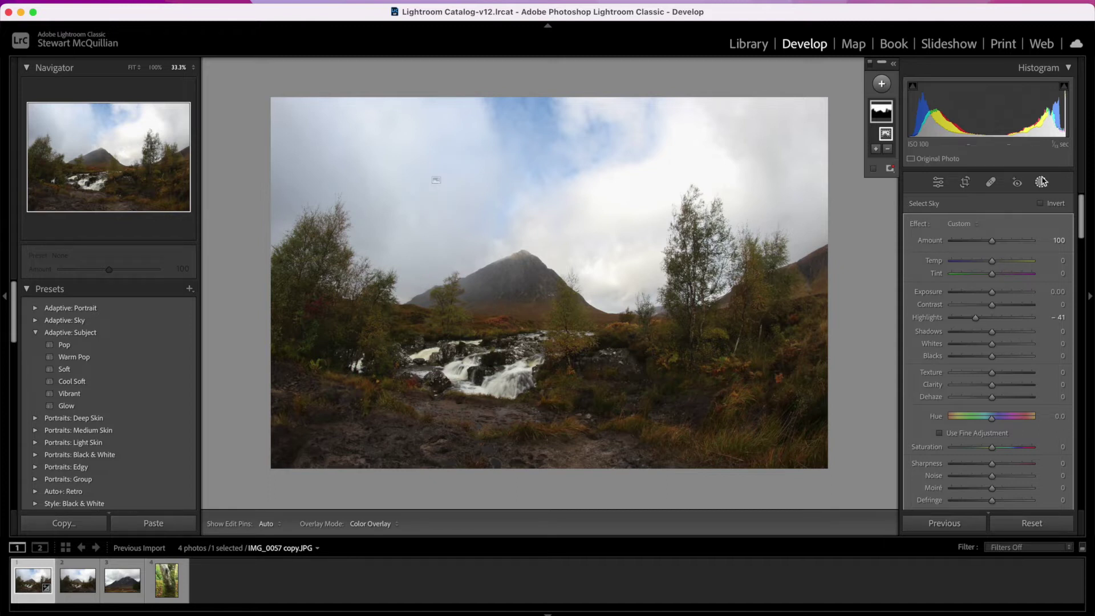
left_click(882, 85)
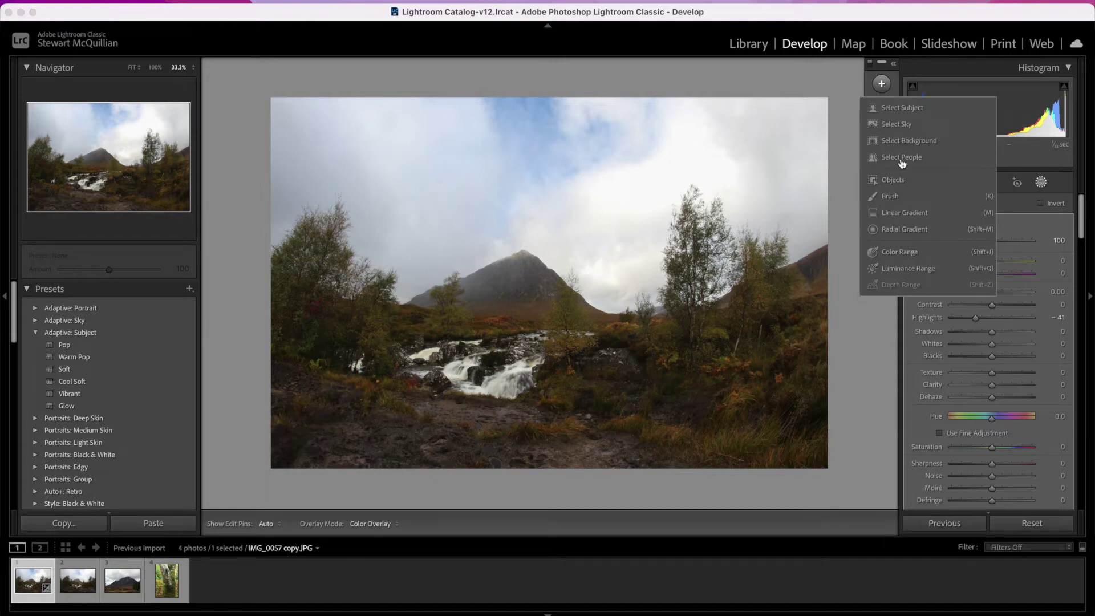
Add another Select Sky mask and invert it to cover the land, hiding the overlay
left_click(896, 126)
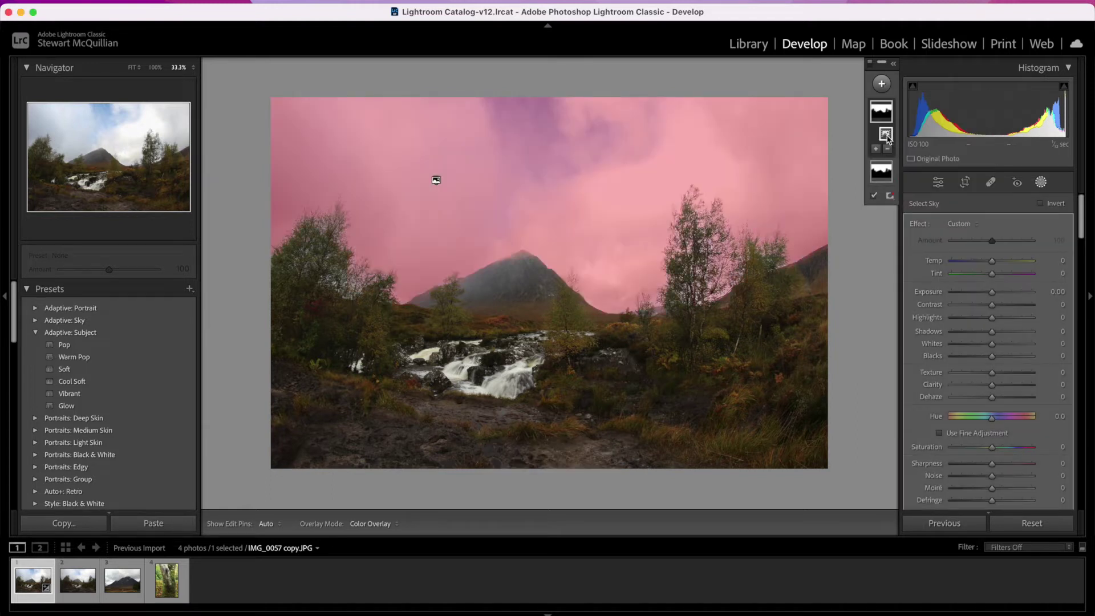
right_click(887, 137)
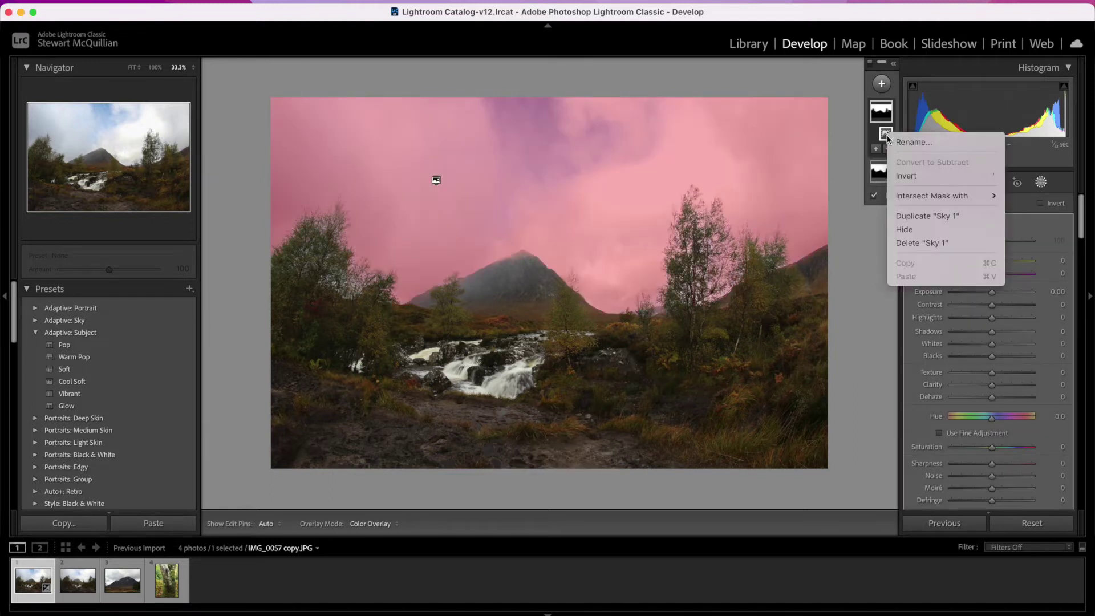
left_click(915, 176)
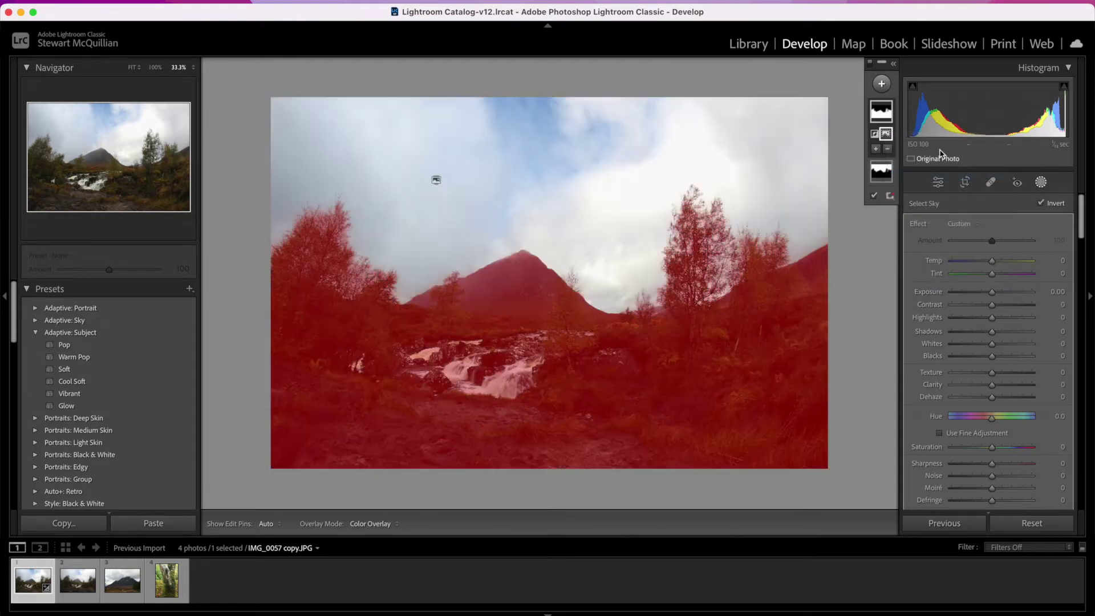
left_click(874, 197)
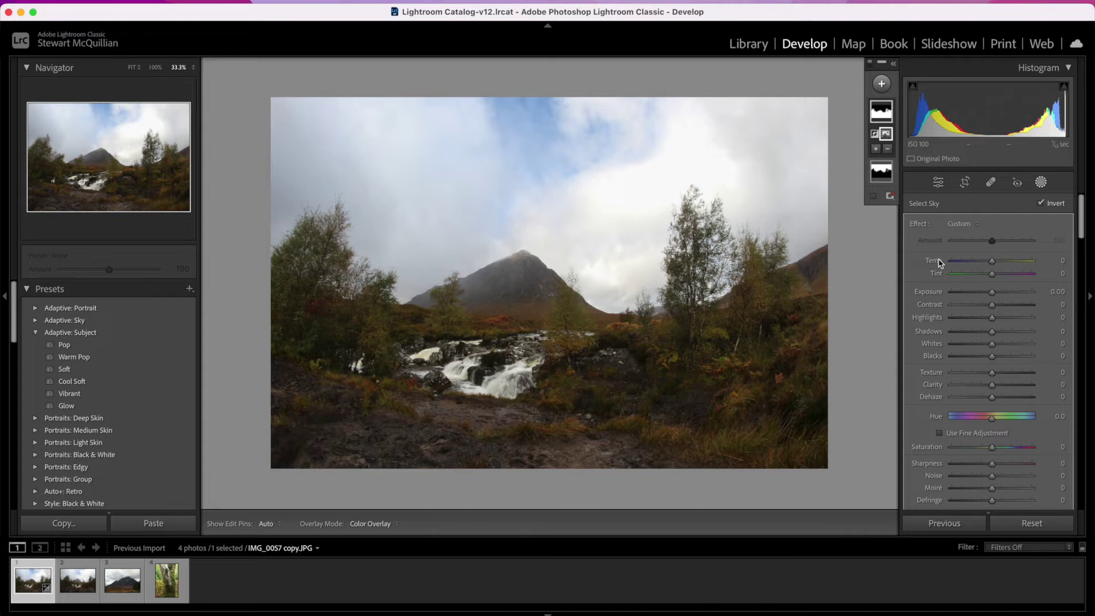
Brighten the land mask to Exposure 0.42 and add Clarity 9
left_click_drag(992, 292, 998, 296)
left_click_drag(994, 334, 996, 308)
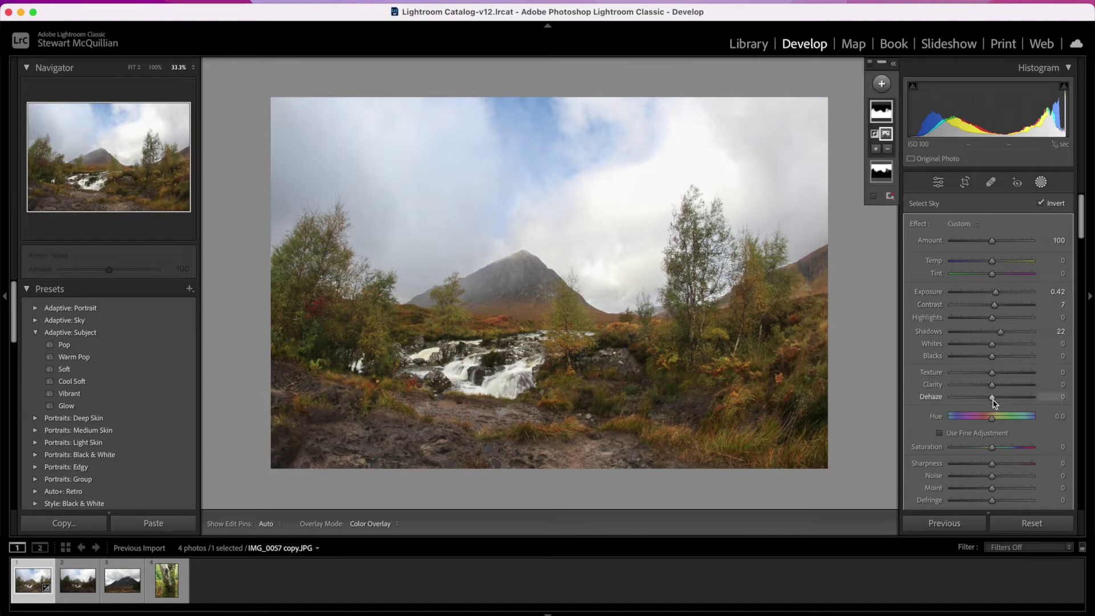
mouse_move(992, 384)
left_mouse_down()
mouse_move(992, 372)
mouse_move(998, 399)
left_mouse_up()
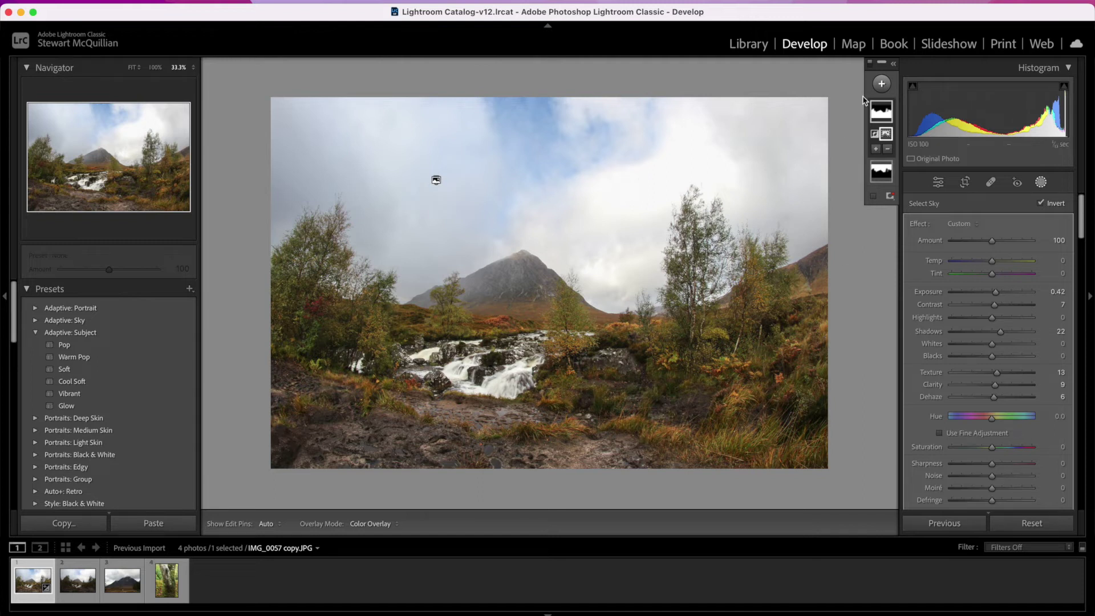
Crop the waterfall photo to 16 x 9, shifting the frame upward, then fit it in view
left_click(963, 184)
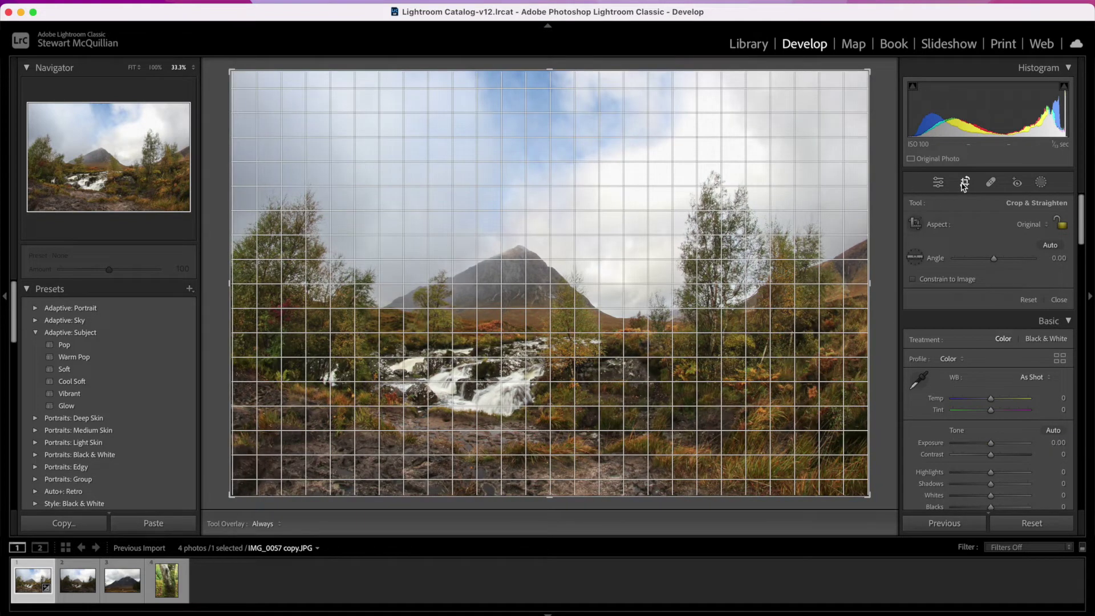
left_click(1049, 226)
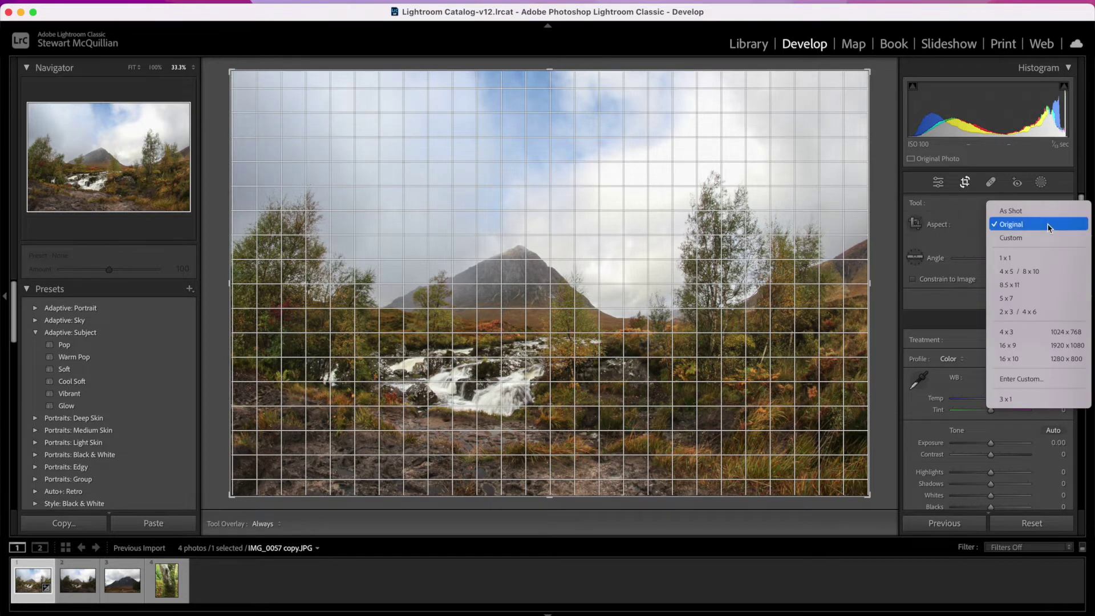
left_click(1036, 346)
left_click_drag(667, 317, 666, 293)
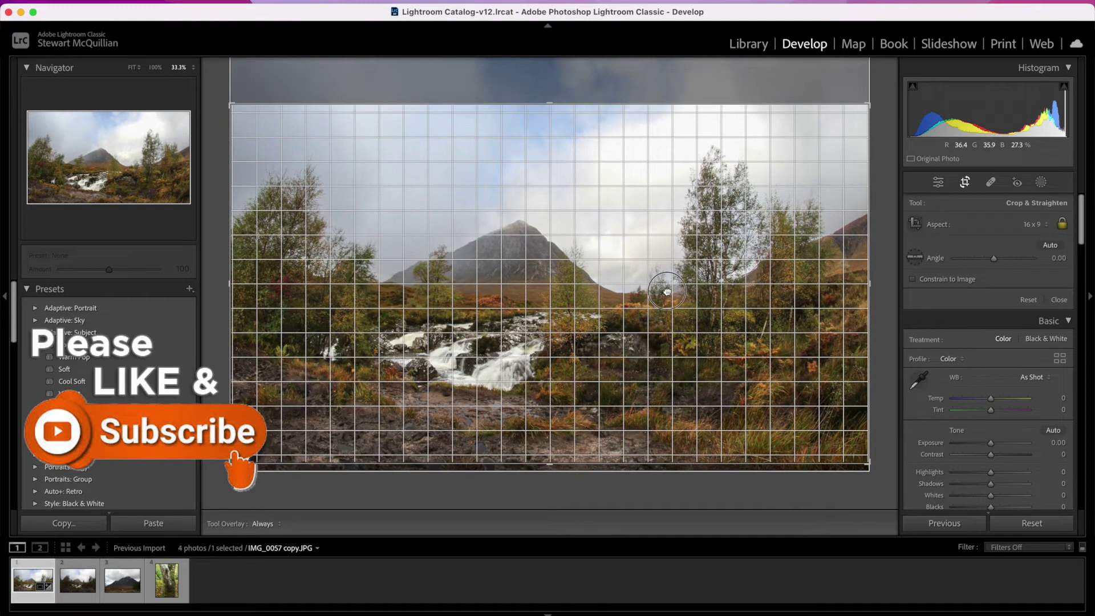
key("Return")
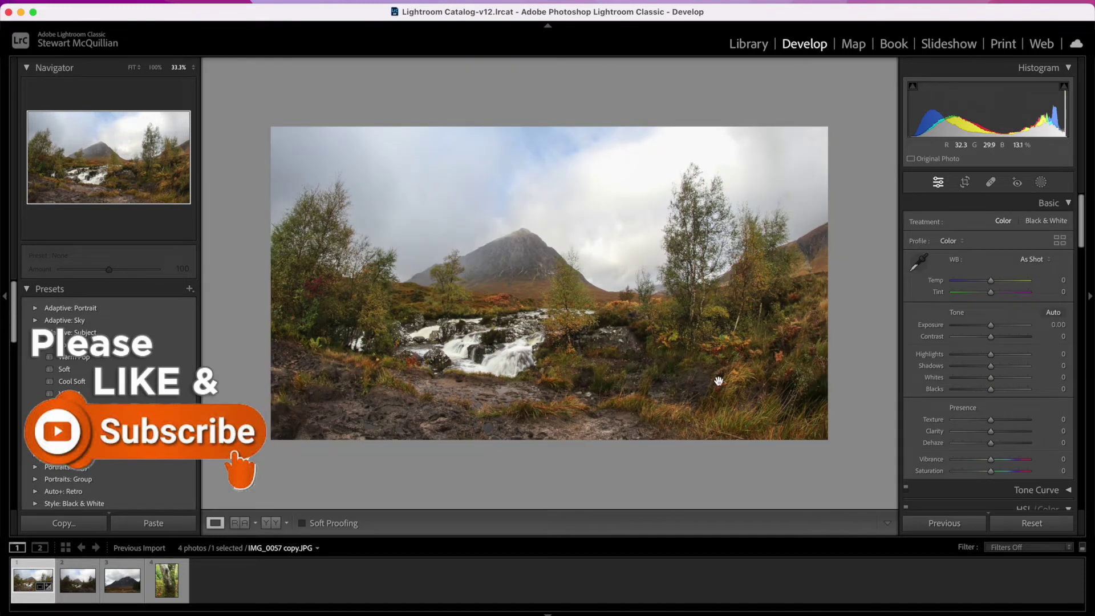
left_click(501, 362)
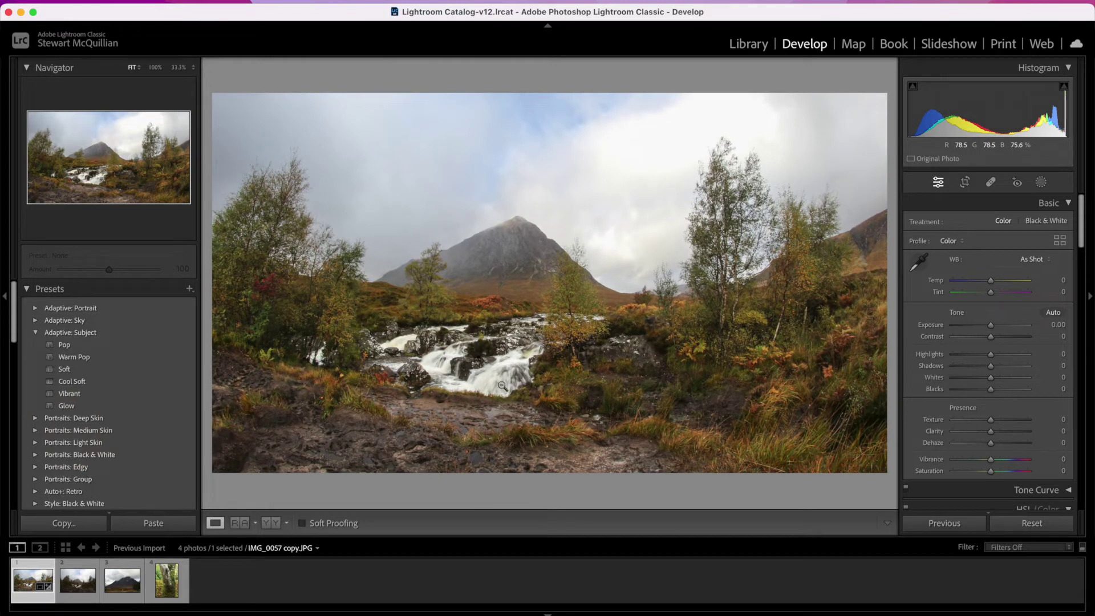
Return to 33.3% view and enable profile-based lens corrections in Lens Corrections
left_click(502, 386)
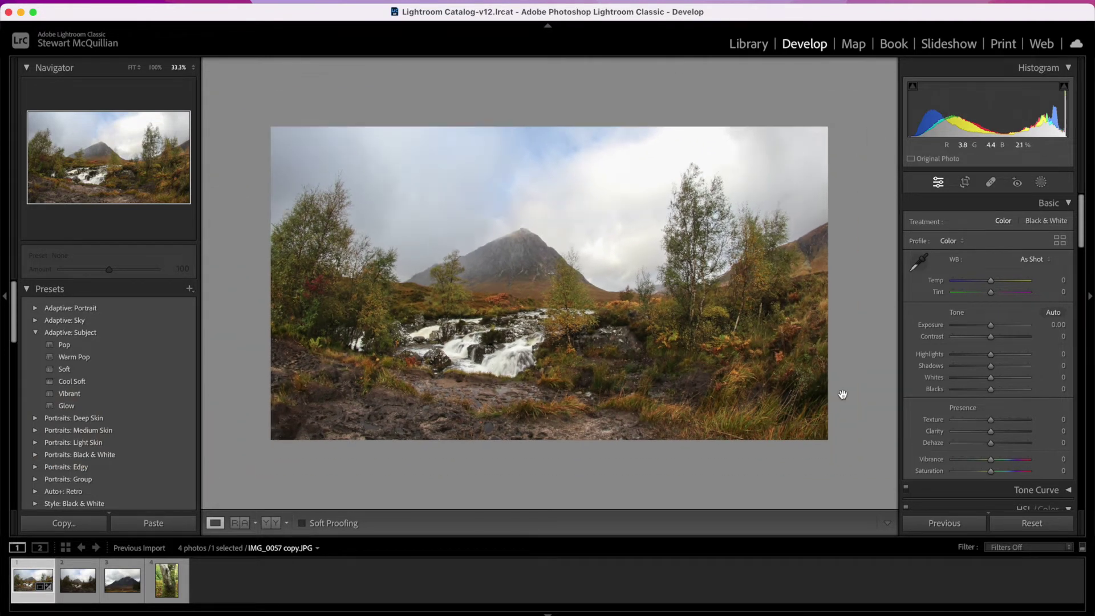
scroll(969, 440, "down", 10)
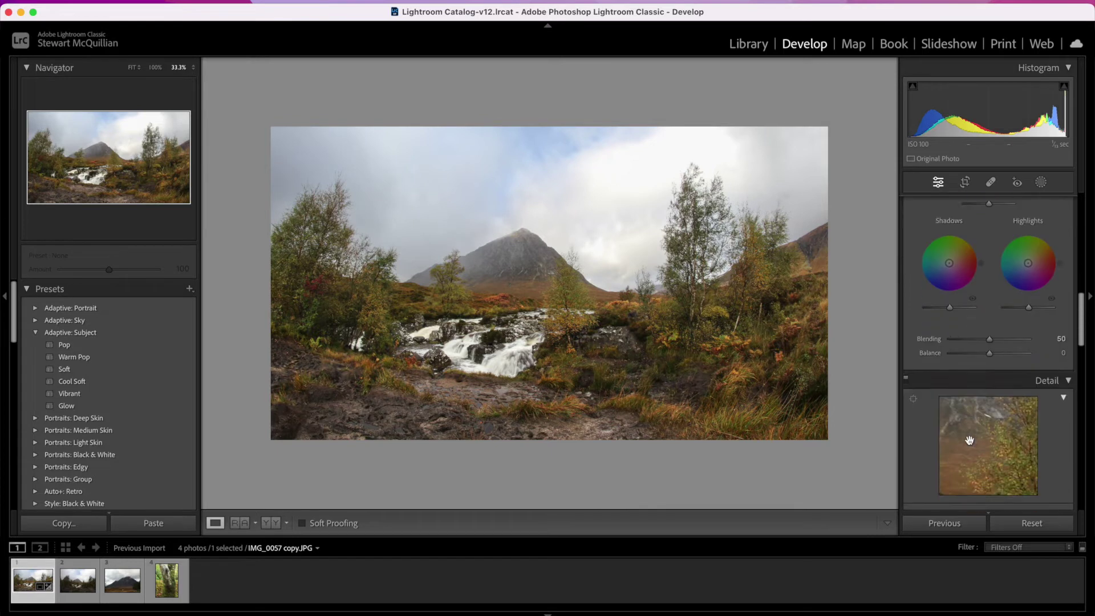
scroll(969, 440, "down", 10)
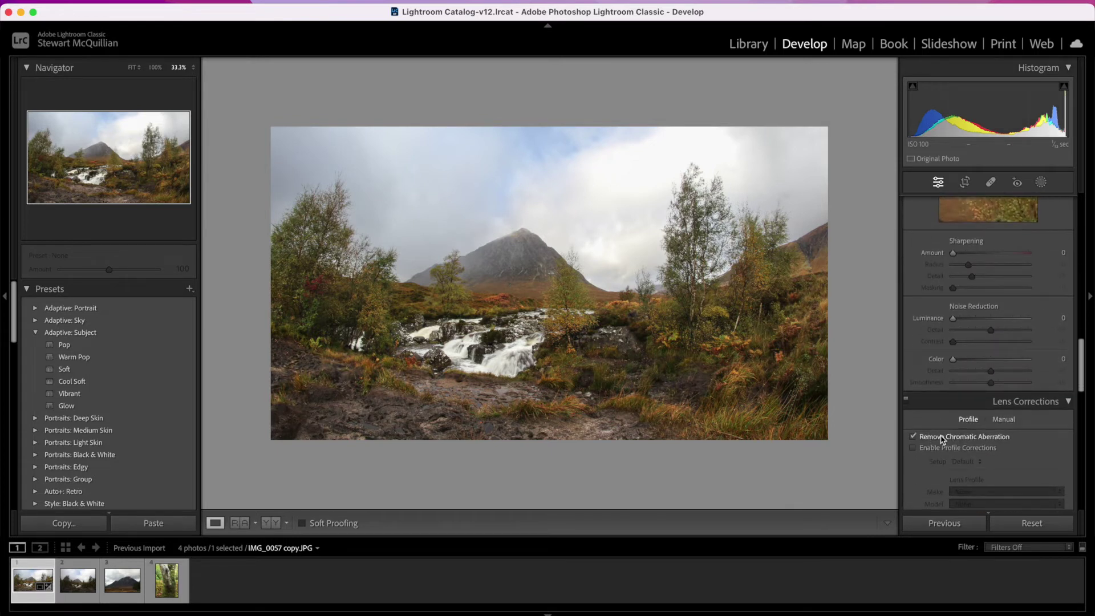
scroll(942, 439, "down", 3)
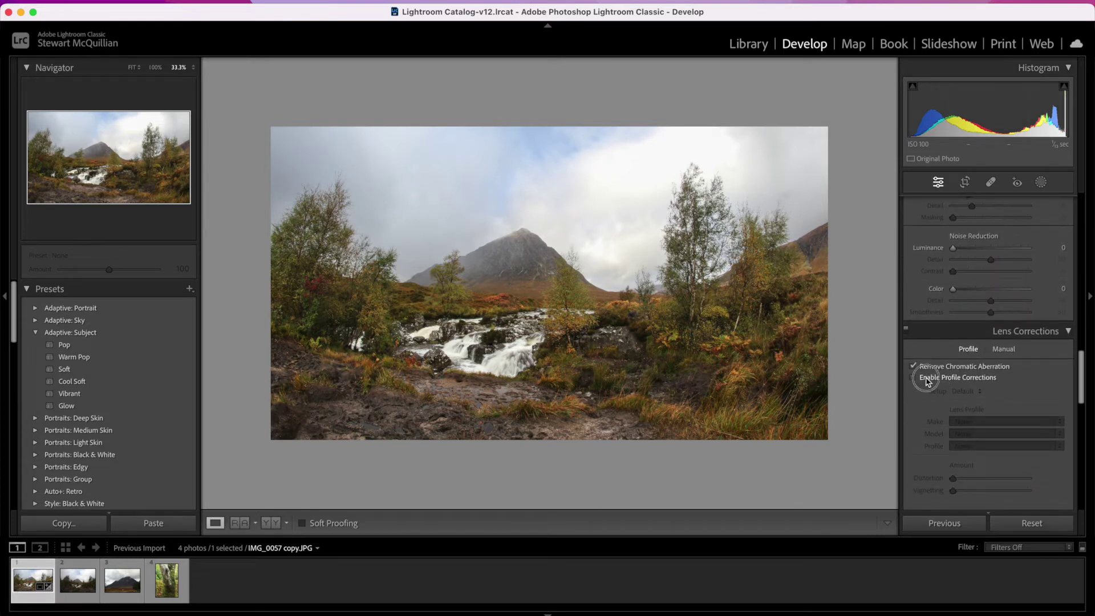
left_click(928, 381)
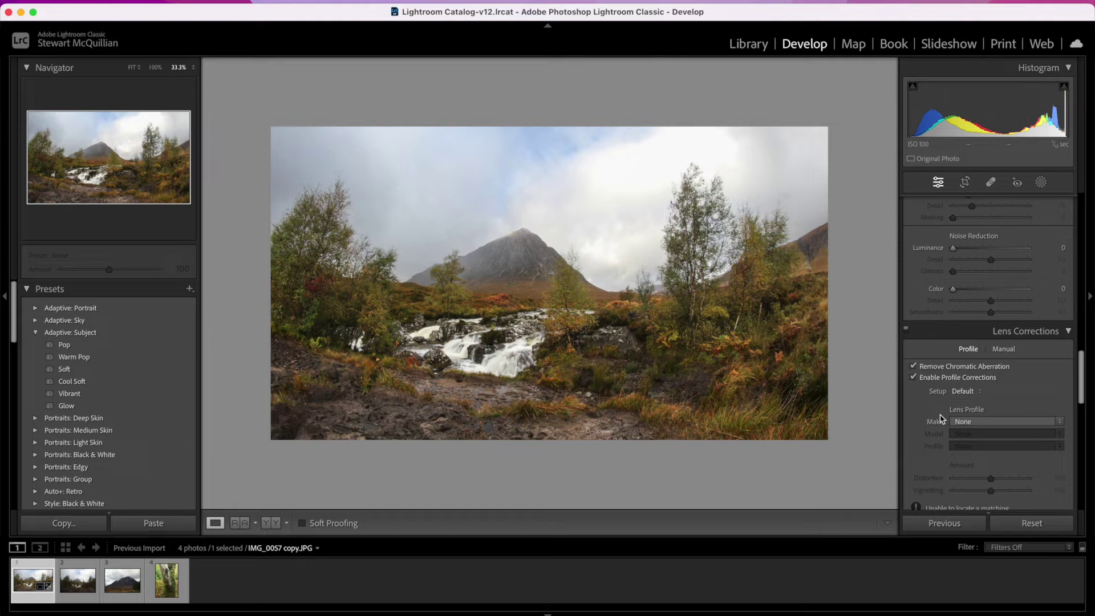
scroll(941, 419, "down", 15)
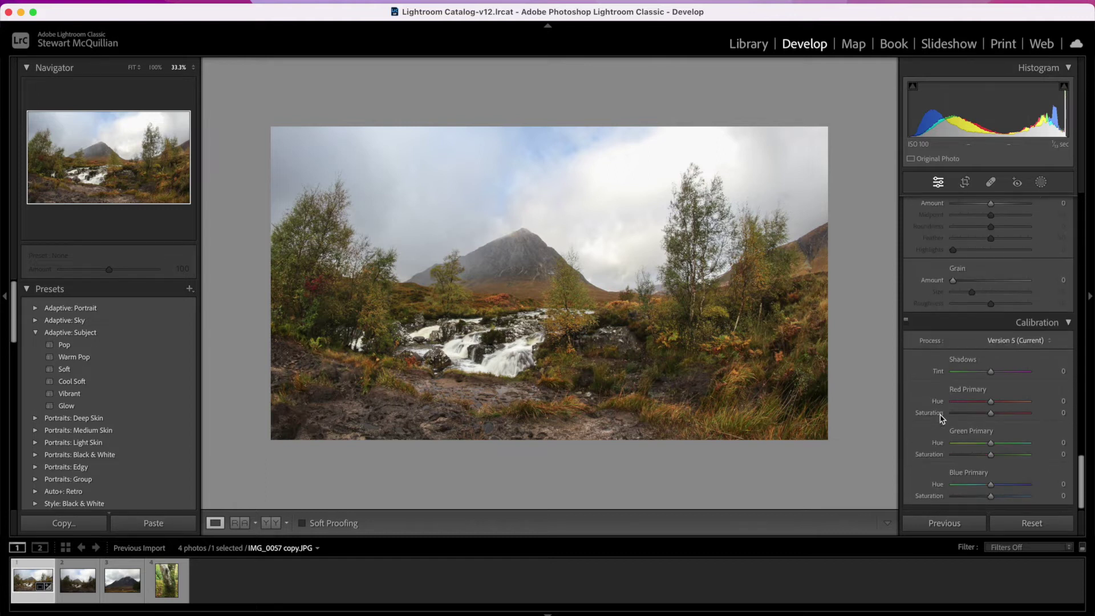
Add a post-crop vignette at Amount -12, then move on to IMG_0062 copy.JPG
scroll(940, 419, "up", 4)
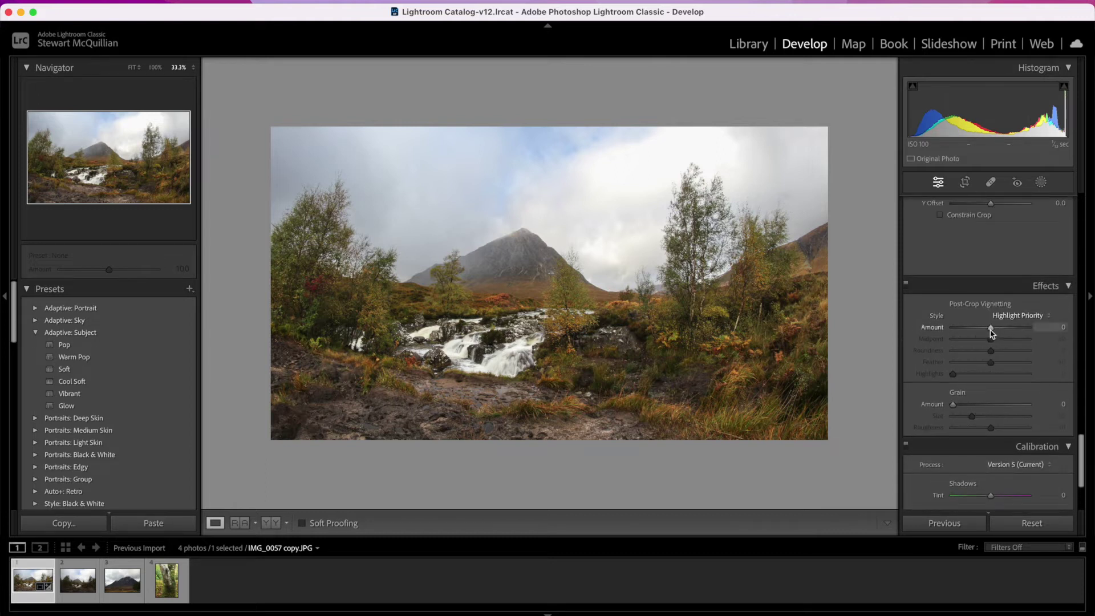
left_click_drag(990, 328, 986, 335)
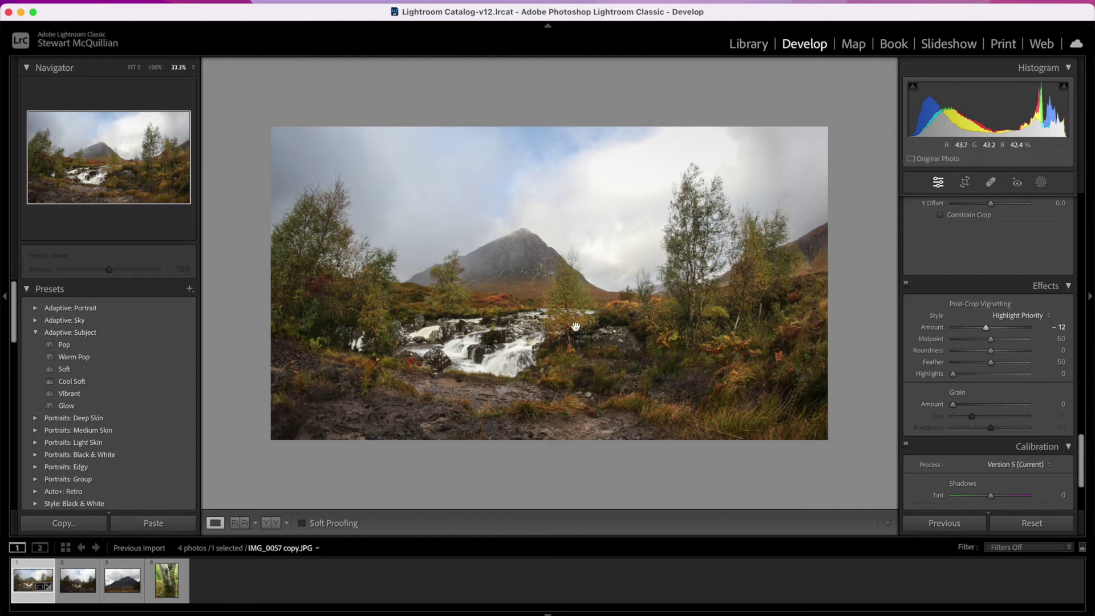
left_click(80, 581)
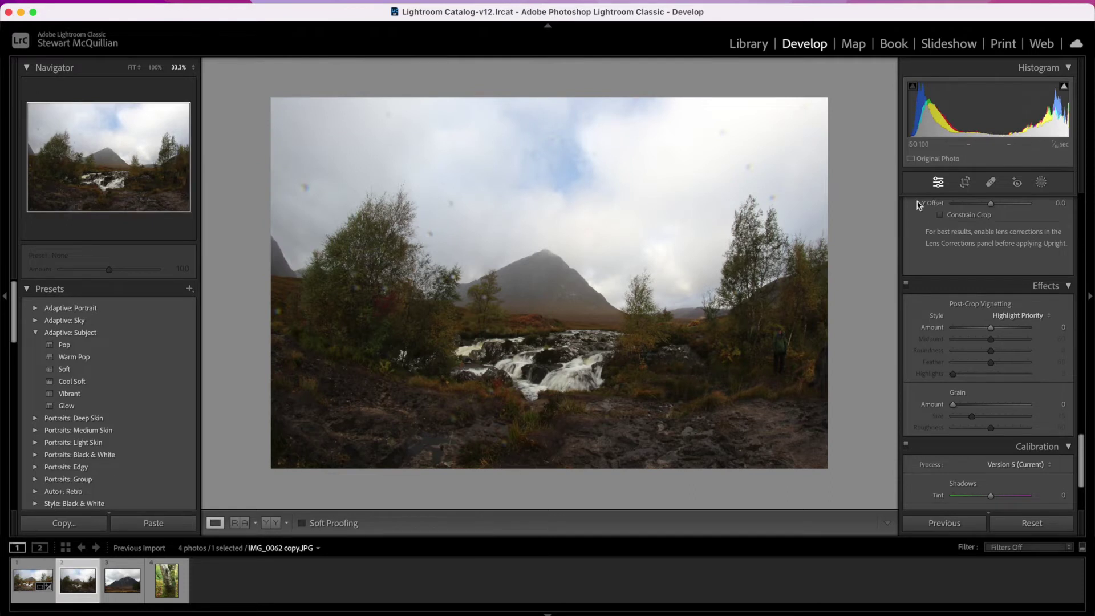
Turn on Spot Removal with Visualize Spots and heal the dust spots in the left sky
left_click(990, 183)
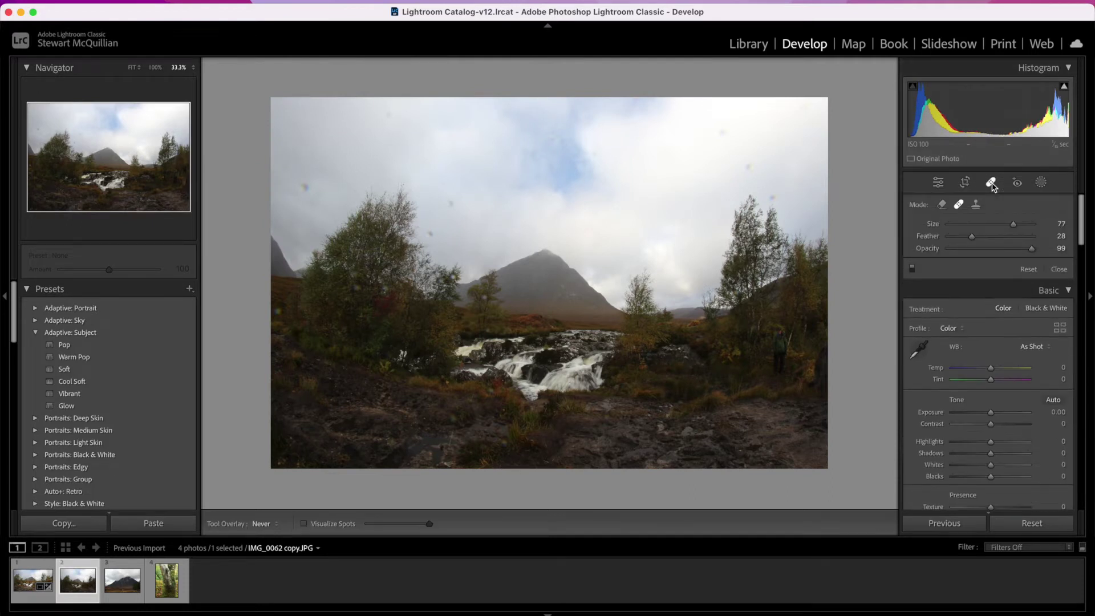
left_click(304, 523)
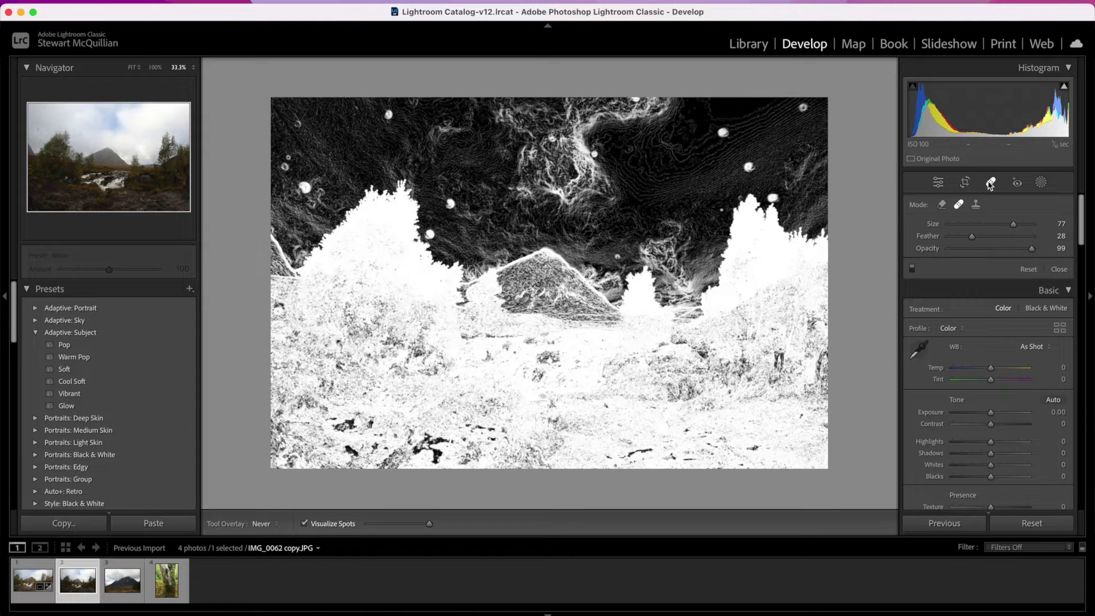
left_click(393, 115)
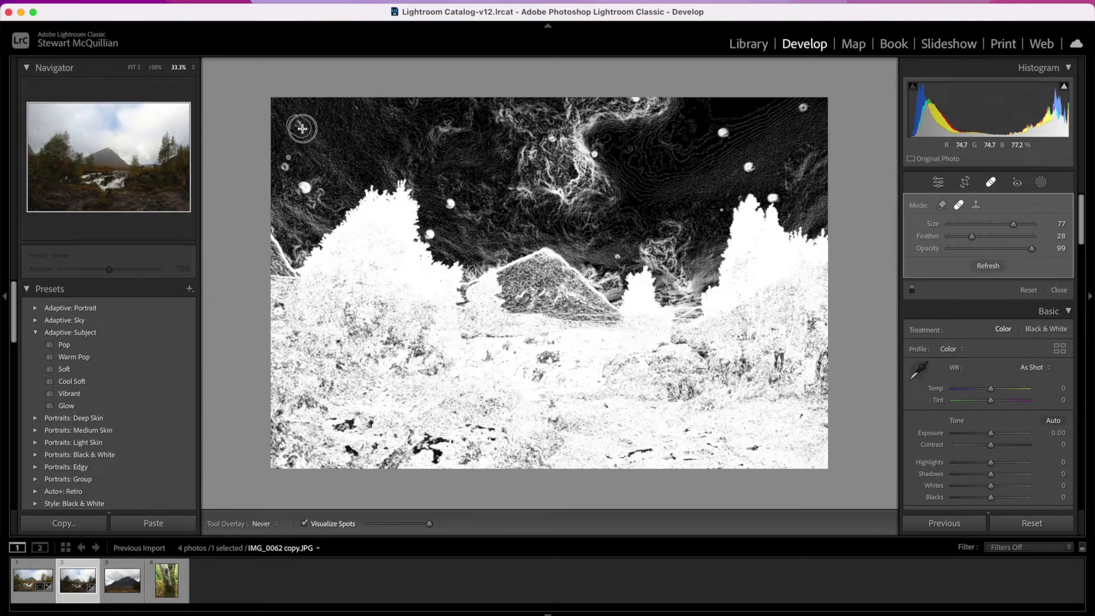
left_click_drag(287, 154, 283, 173)
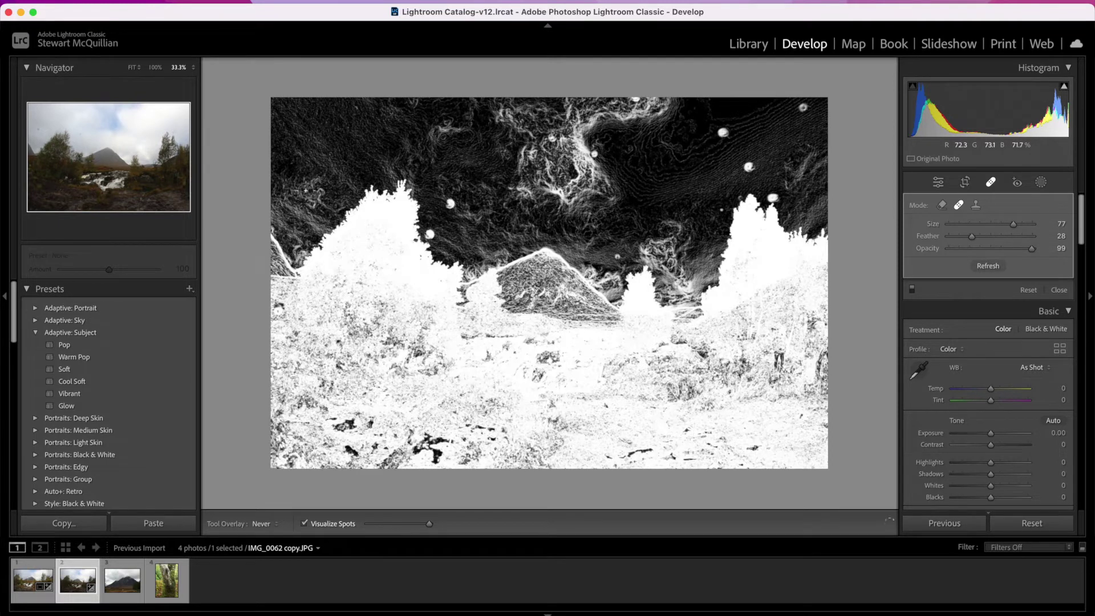
left_click(450, 204)
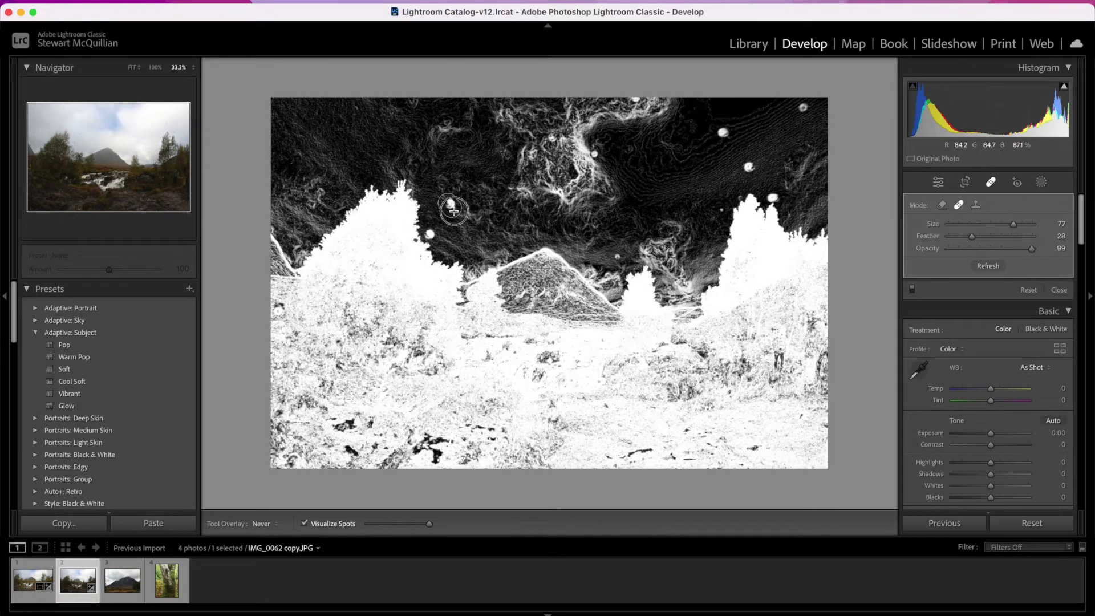
left_click(431, 235)
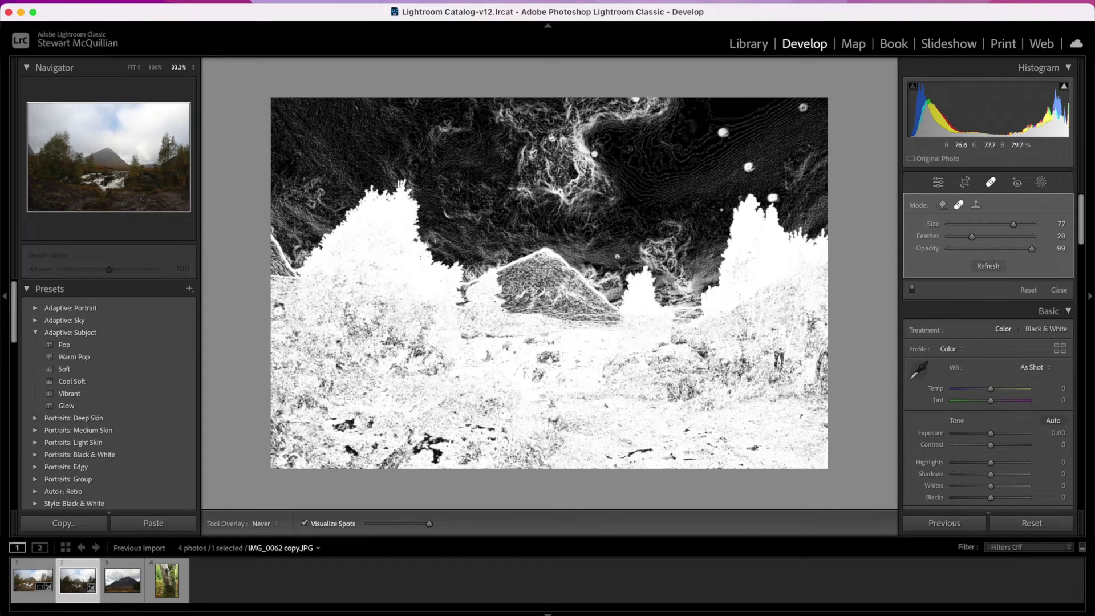
Heal the remaining dust spots across the right and centre sky, then return to normal view
left_click(616, 256)
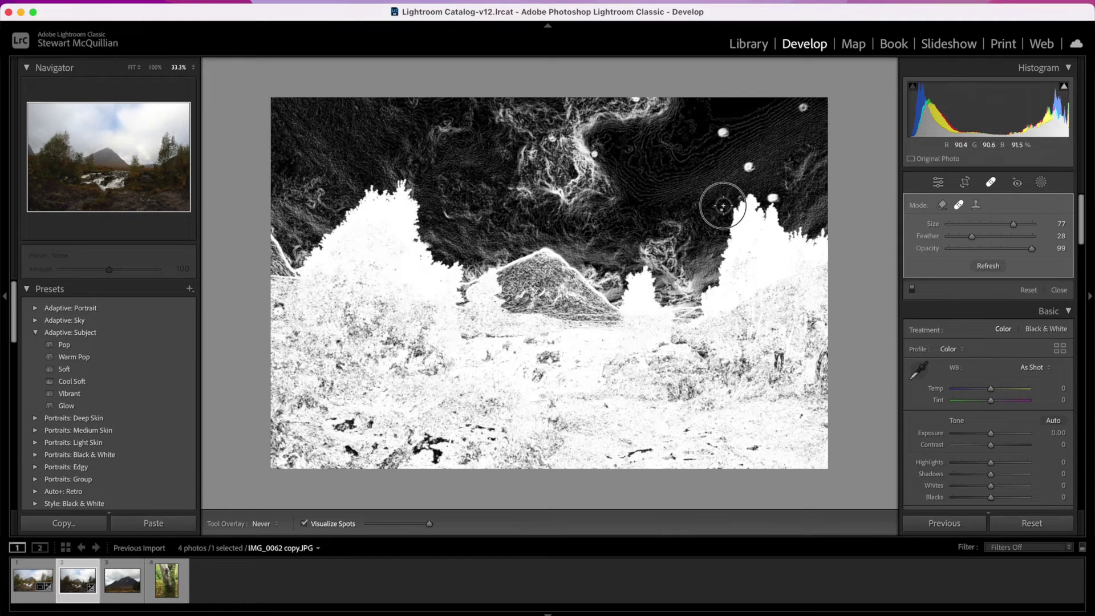
left_click(748, 166)
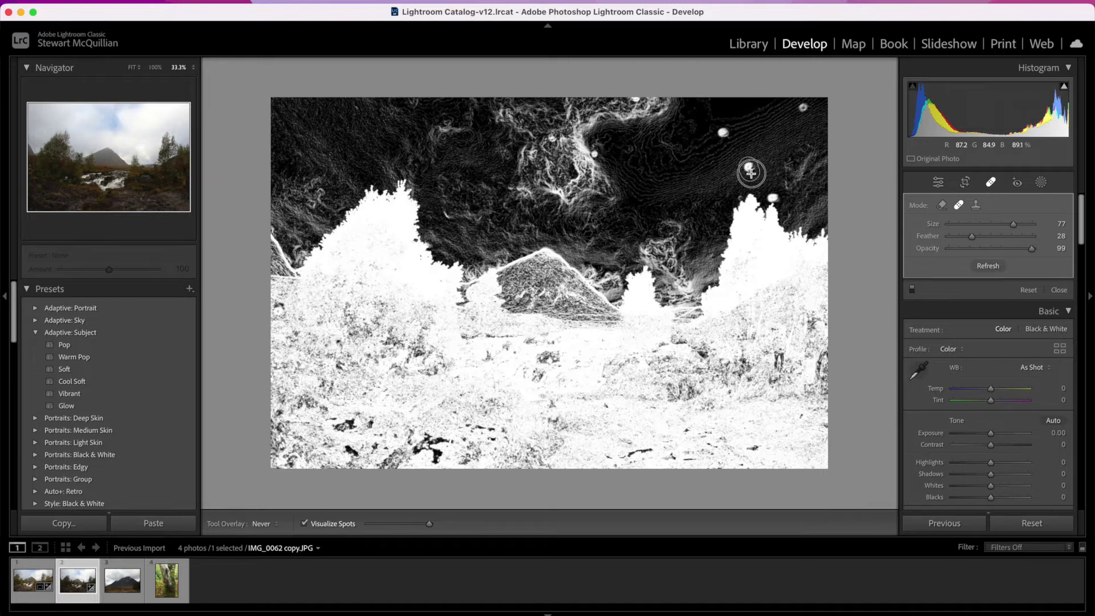
left_click(771, 197)
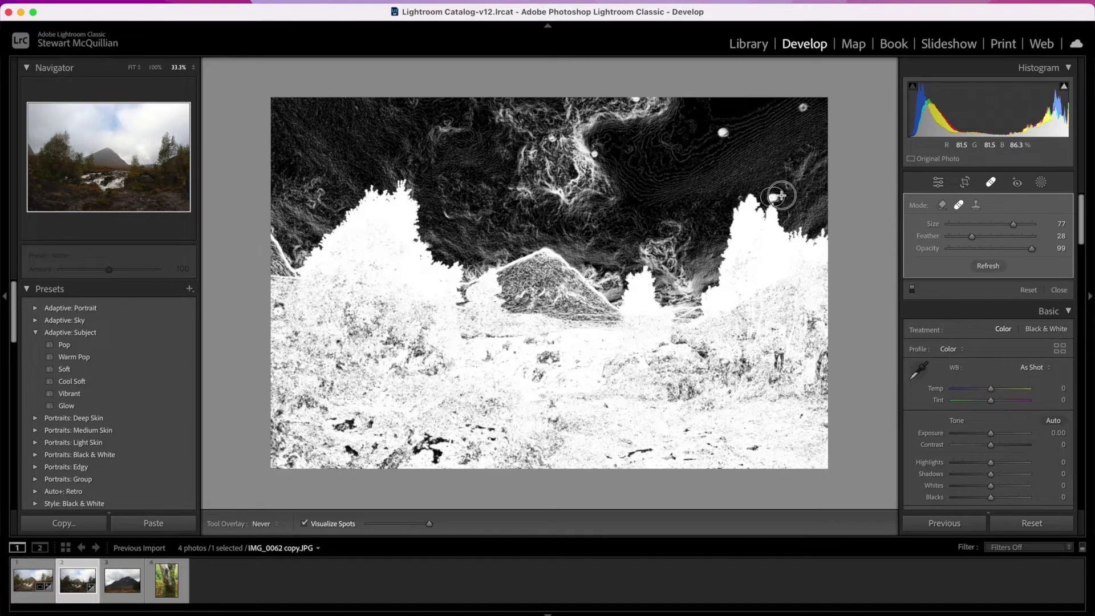
left_click(805, 109)
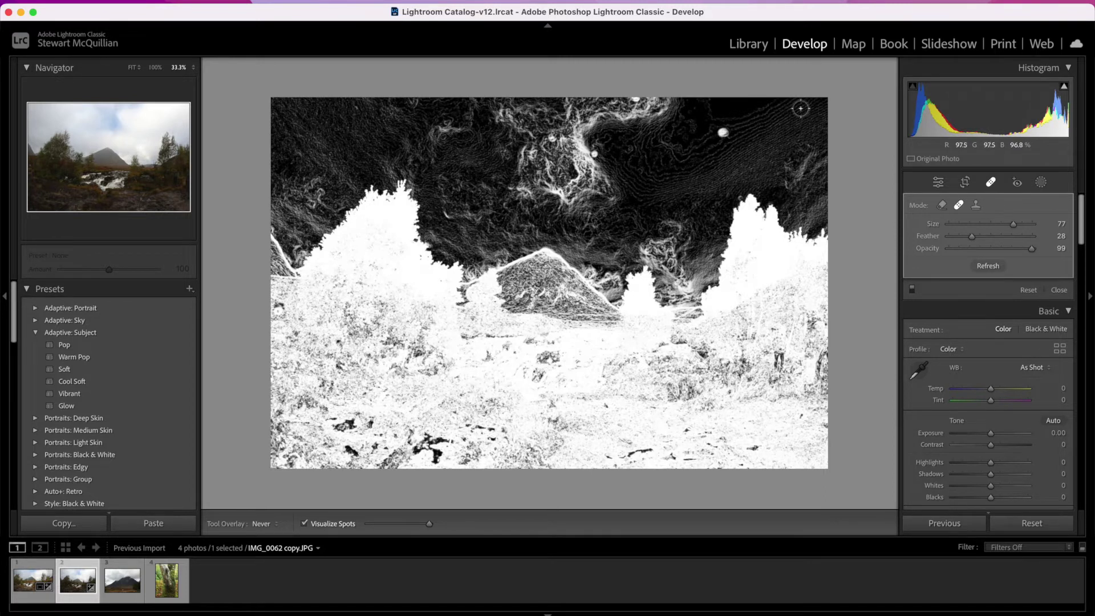
left_click(723, 133)
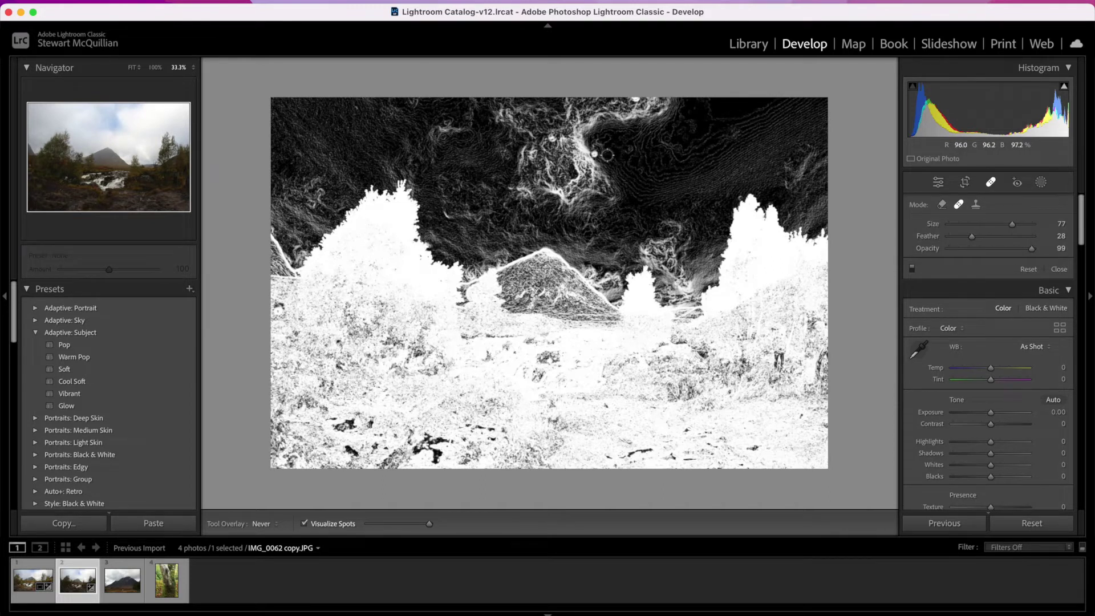
left_click(596, 154)
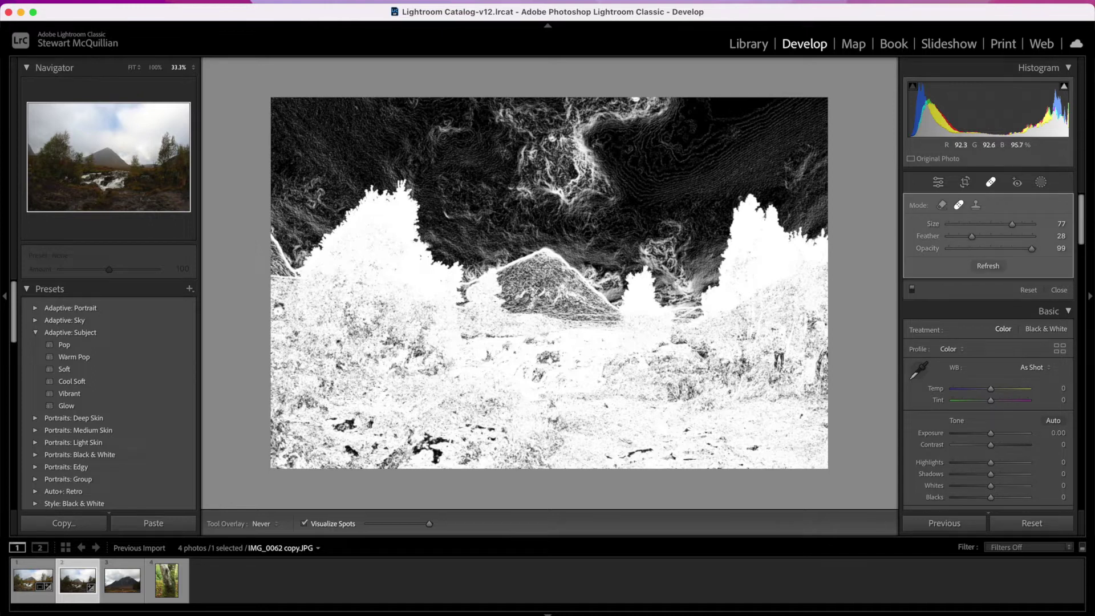
left_click(639, 100)
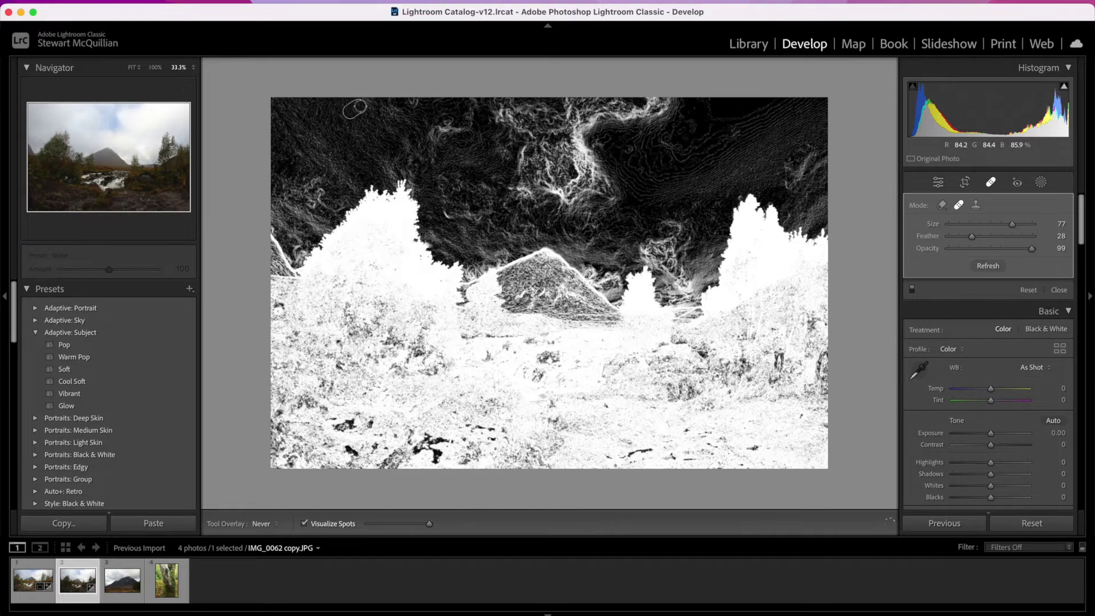
left_click(303, 524)
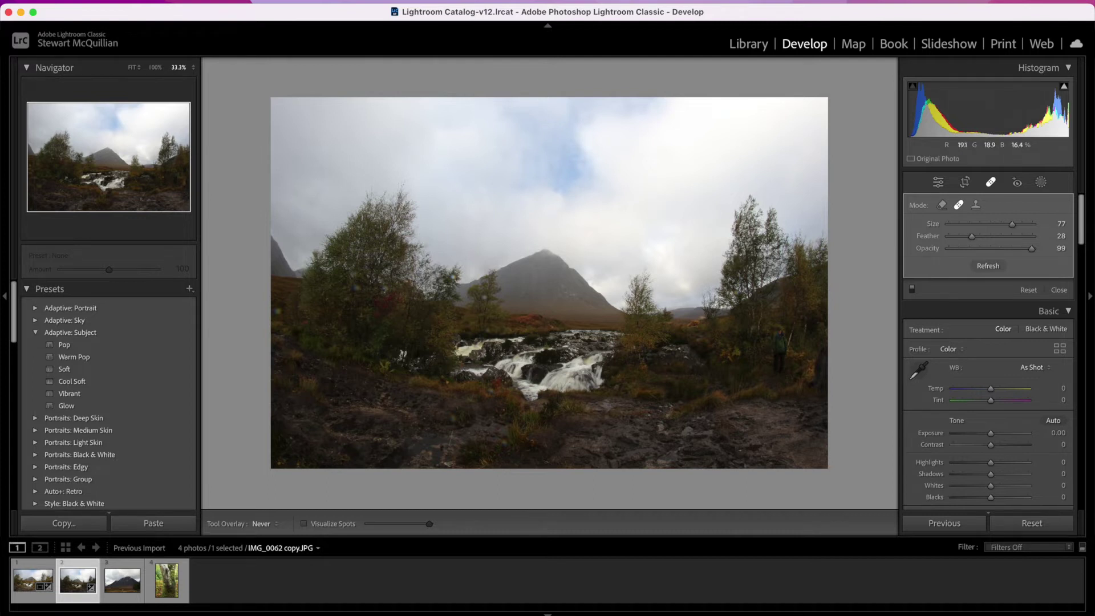
Heal the last two spots by the left trees and above the waterfall with a size-48 brush
scroll(656, 232, "up", 3)
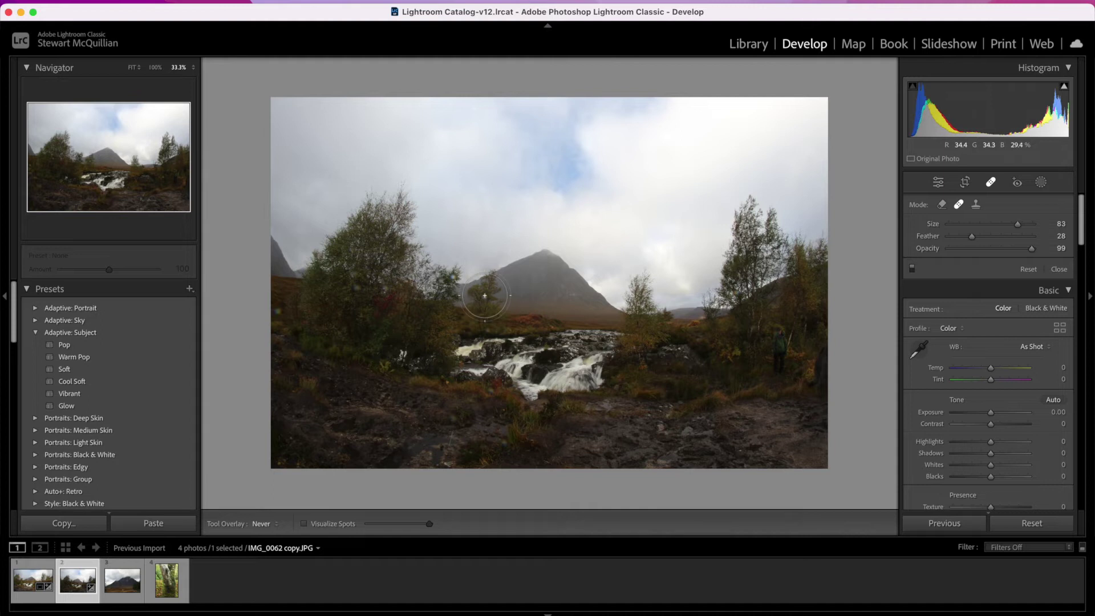
scroll(484, 296, "down", 2)
scroll(484, 295, "down", 2)
left_click(484, 296)
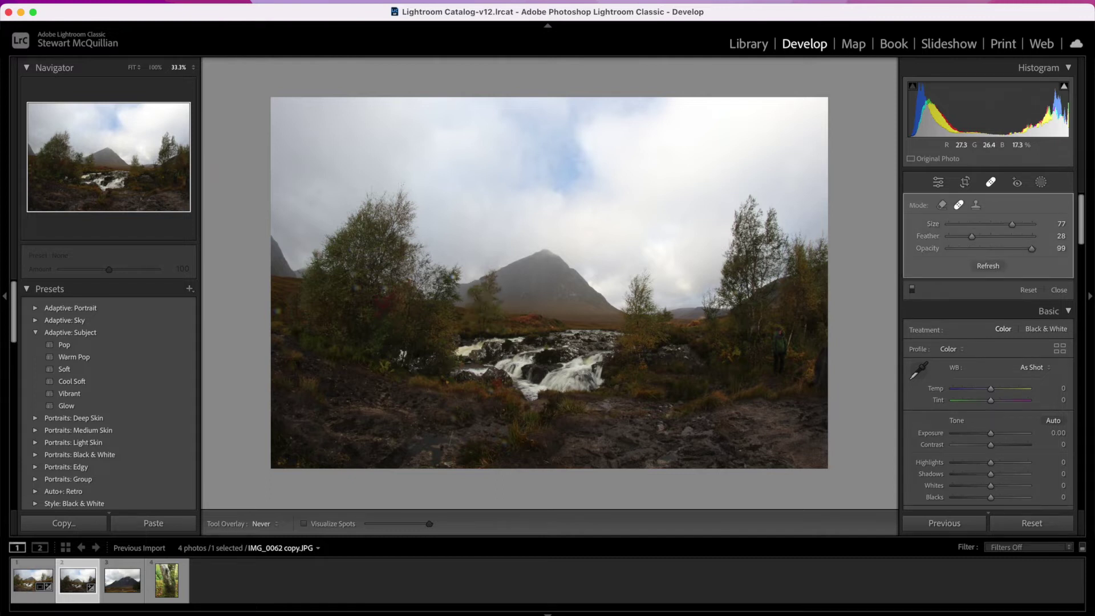
scroll(489, 331, "down", 6)
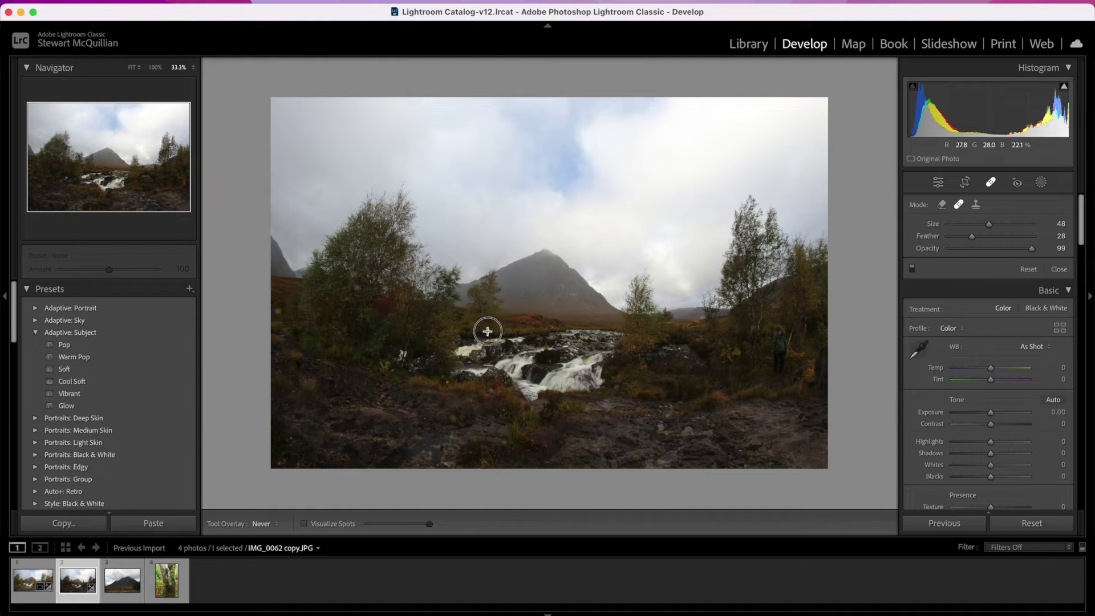
left_click(488, 330)
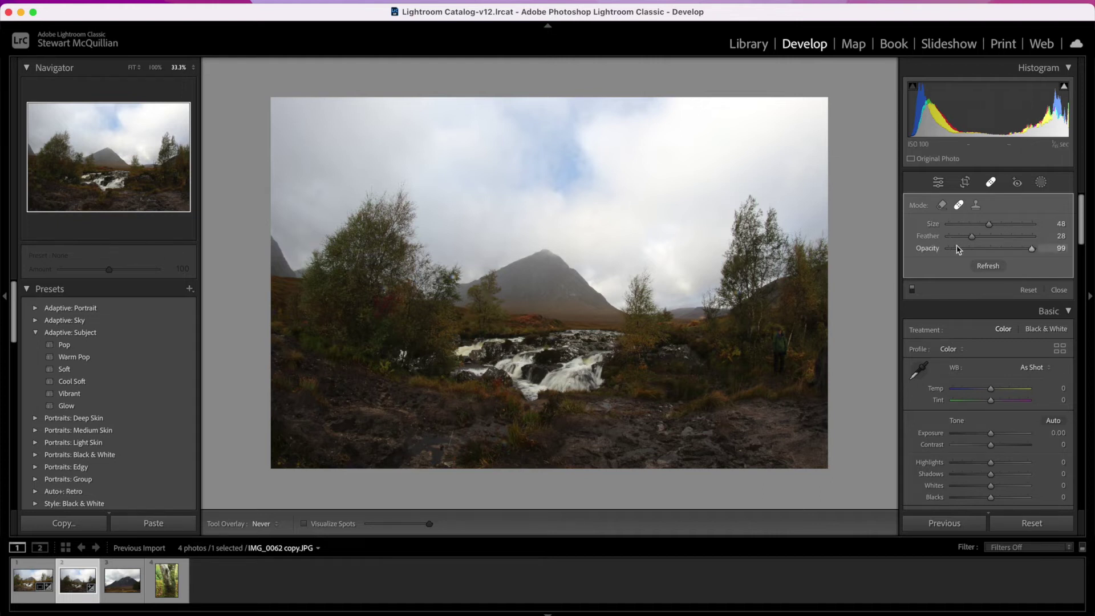
left_click(1041, 183)
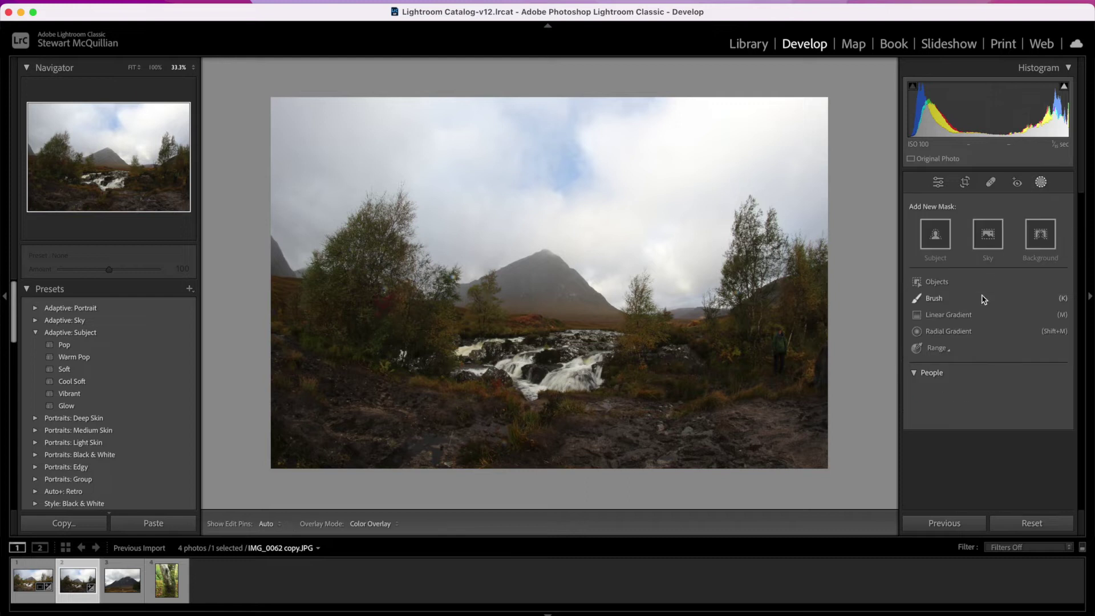
Add a Select Sky mask to the second photo with Highlights -71 and Dehaze 23
left_click(991, 243)
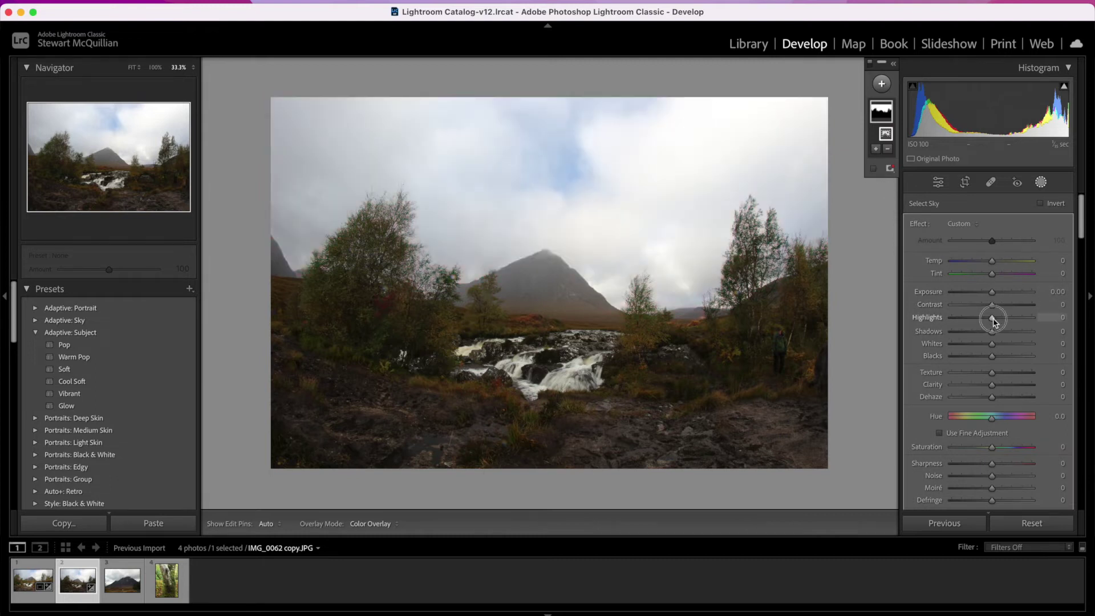
left_click_drag(991, 318, 961, 323)
left_click_drag(991, 397, 1002, 401)
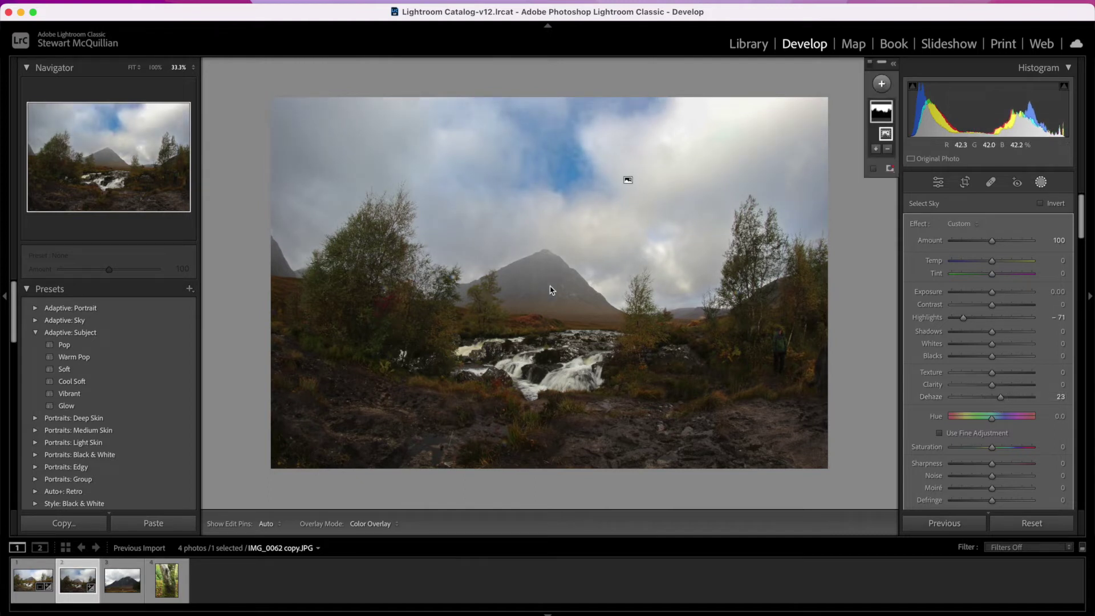
Add a new Select Sky mask, invert it to cover the land, and hide its overlay
left_click(882, 87)
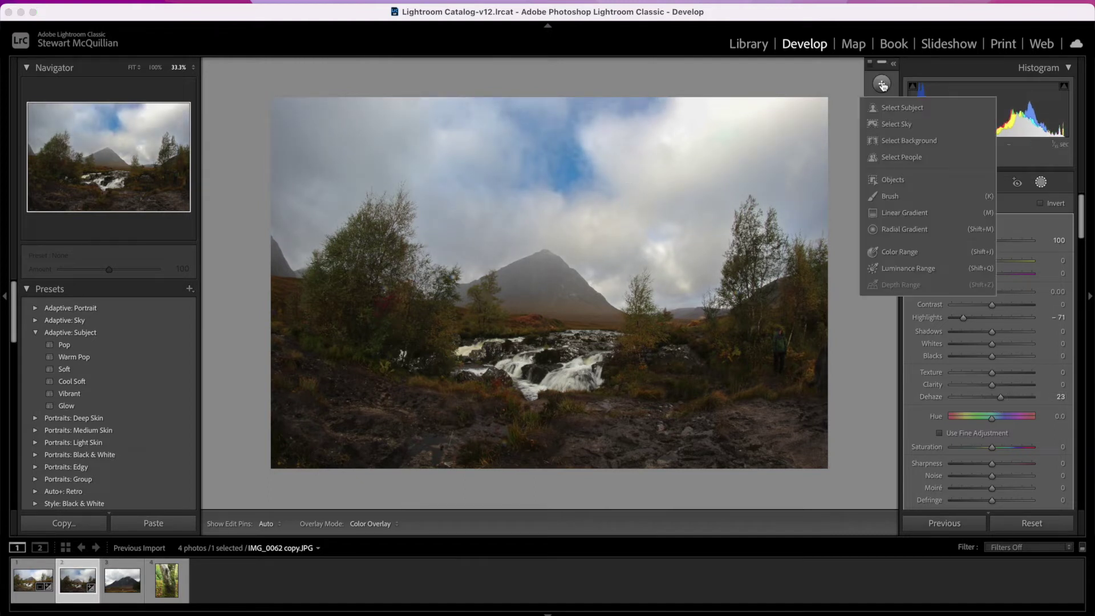
left_click(898, 120)
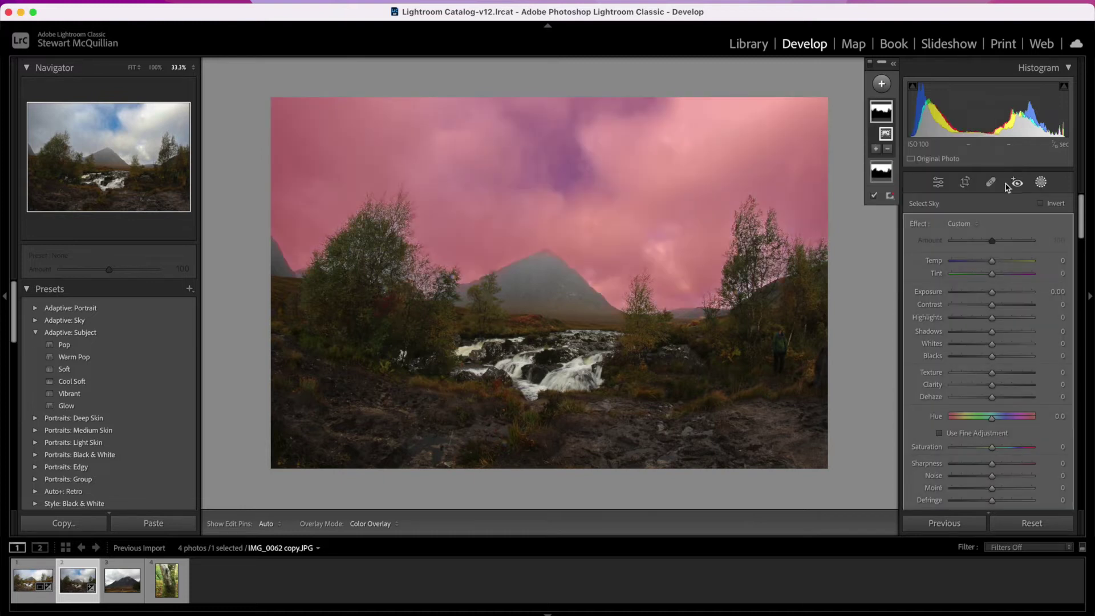
right_click(885, 136)
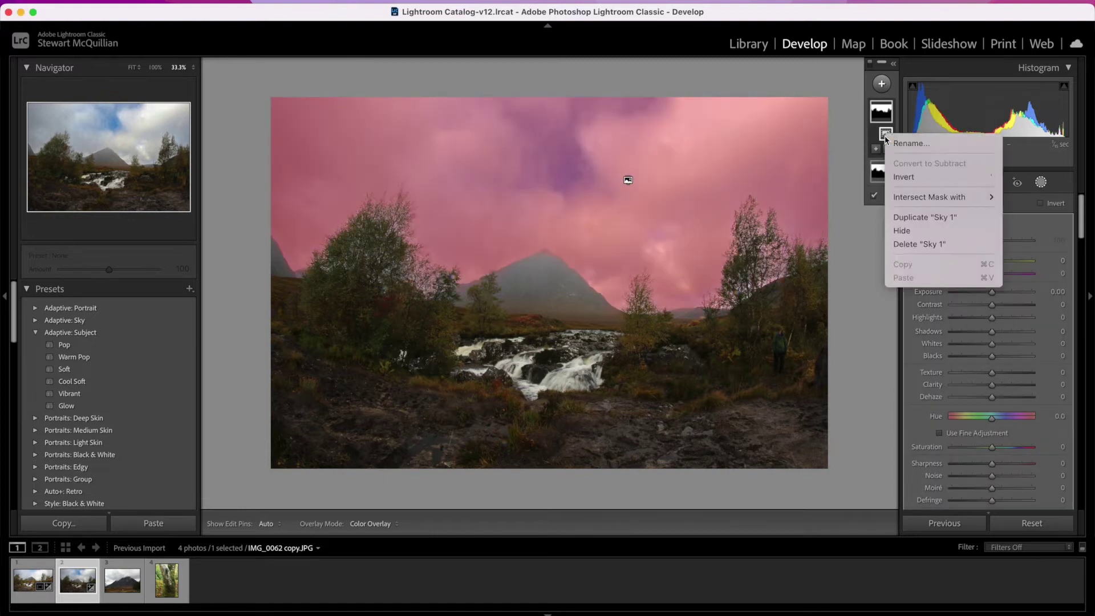
left_click(906, 177)
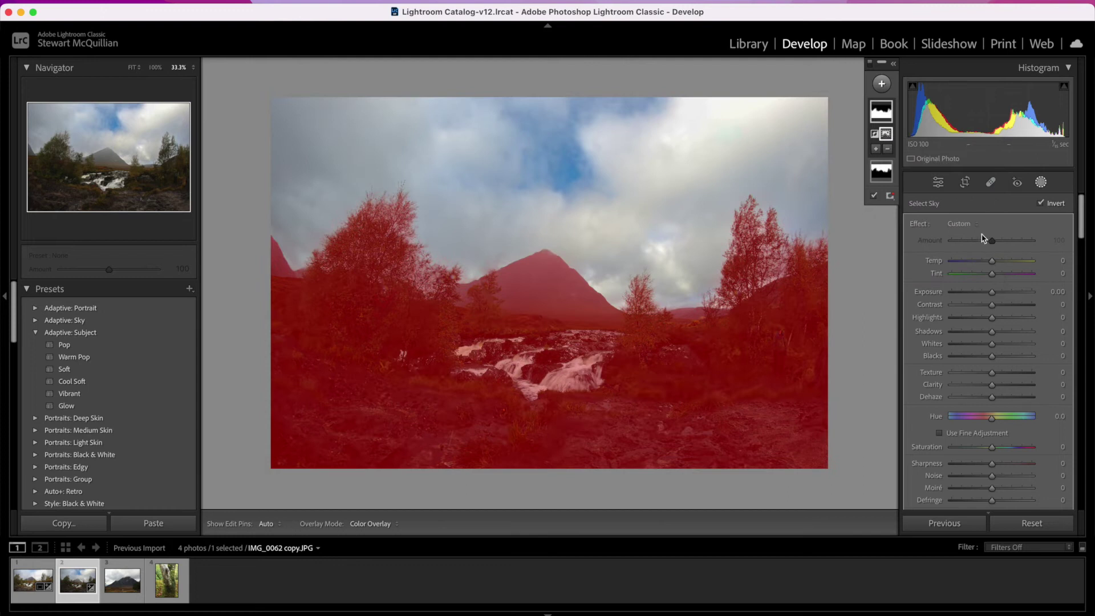
left_click(875, 197)
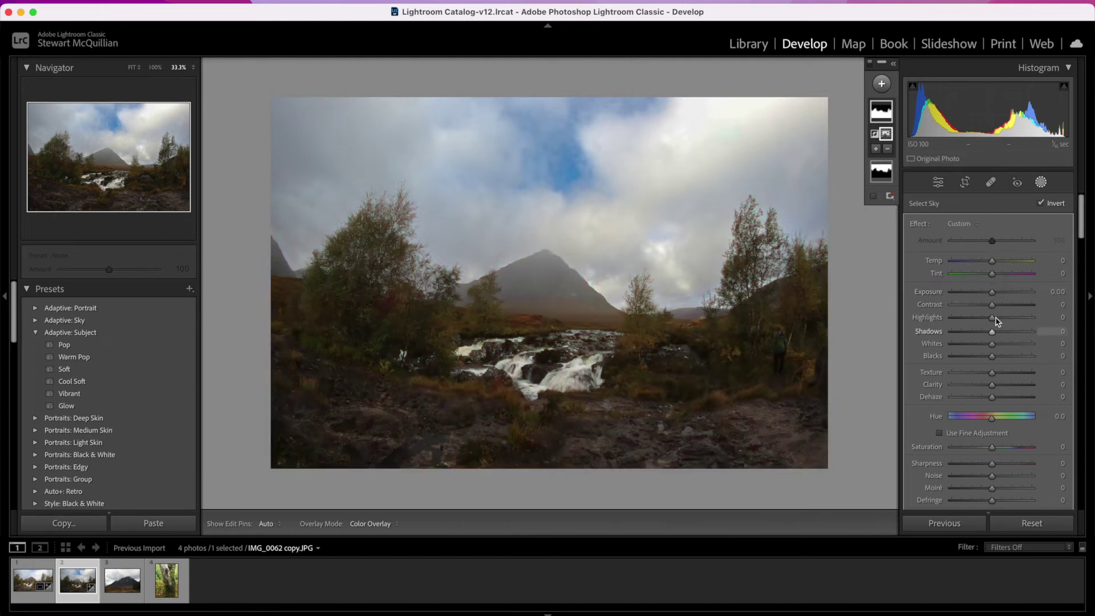
Set the land mask to Exposure 0.47, Shadows 22, Texture 25, Clarity 7, Saturation -6, Whites 8
left_click_drag(993, 296, 998, 295)
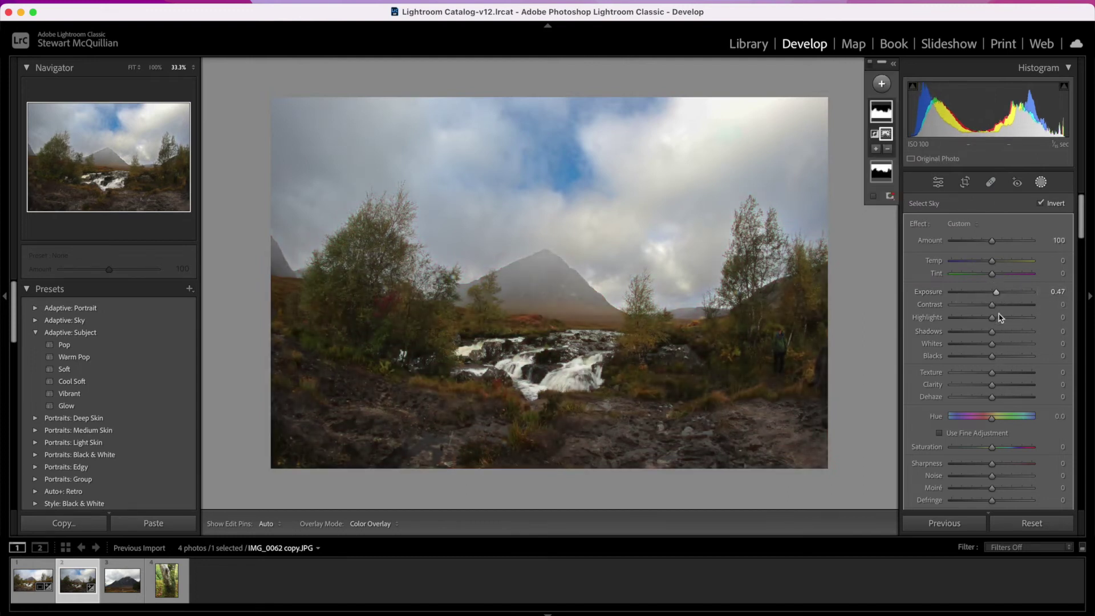
left_click_drag(994, 337, 1002, 337)
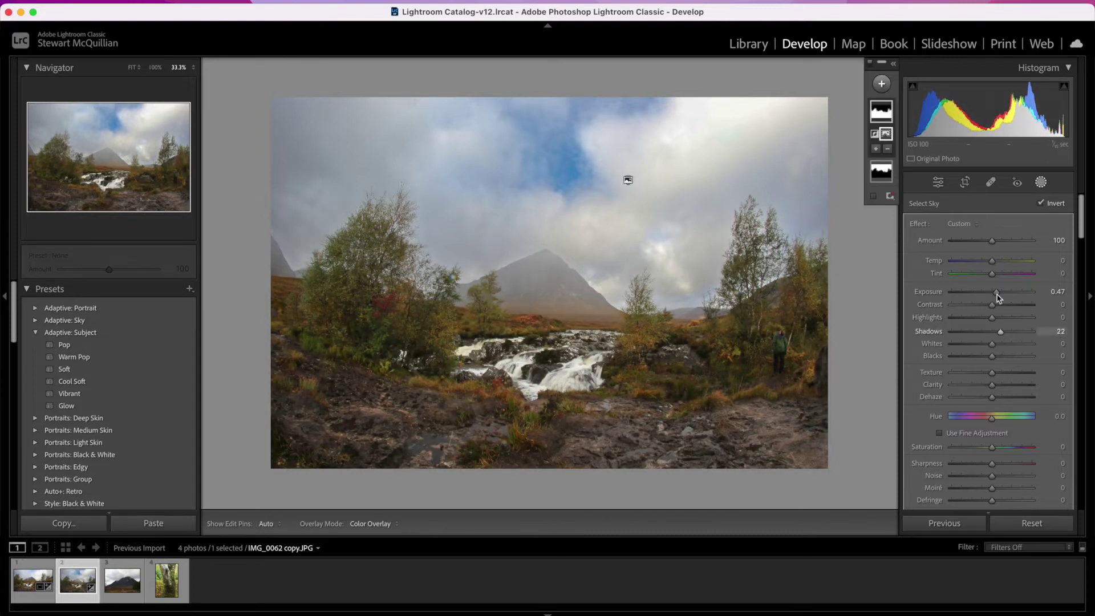
left_click(1001, 373)
left_click_drag(991, 386, 996, 389)
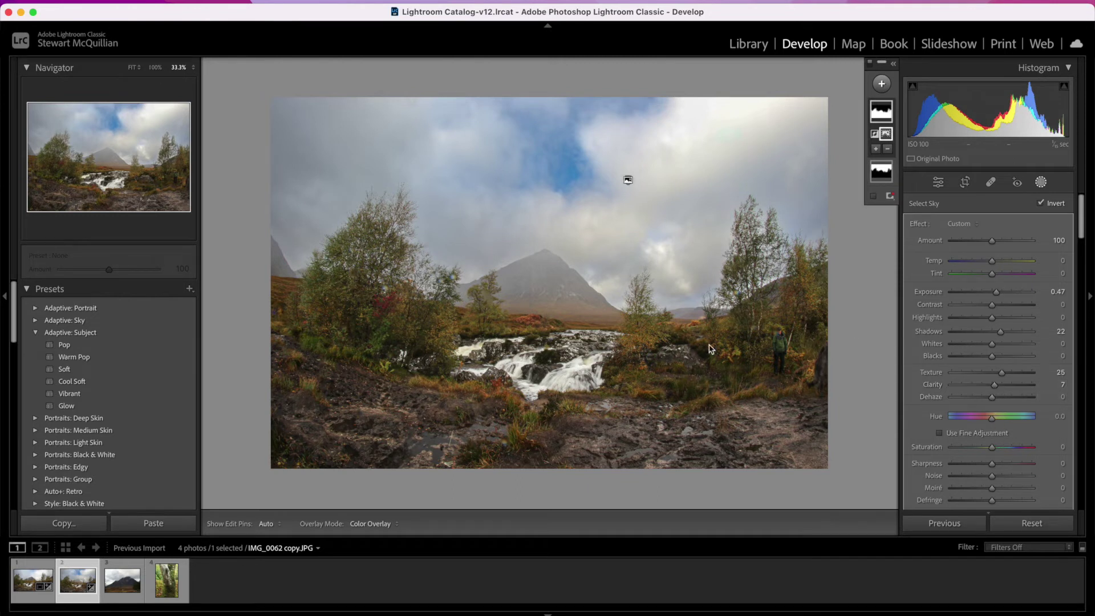
left_click_drag(993, 448, 993, 452)
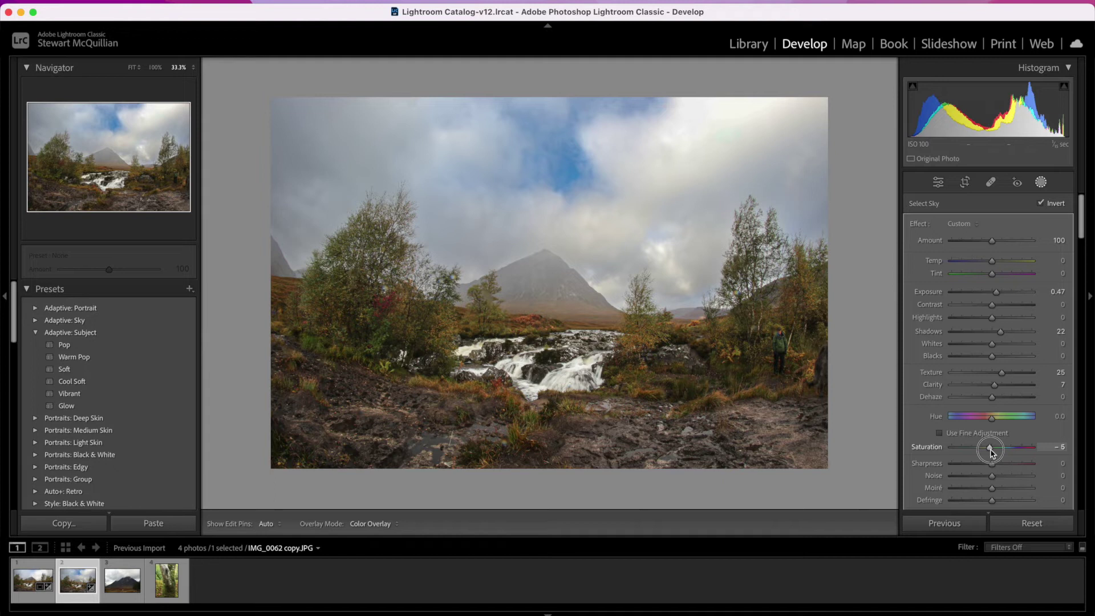
left_click_drag(991, 452, 988, 448)
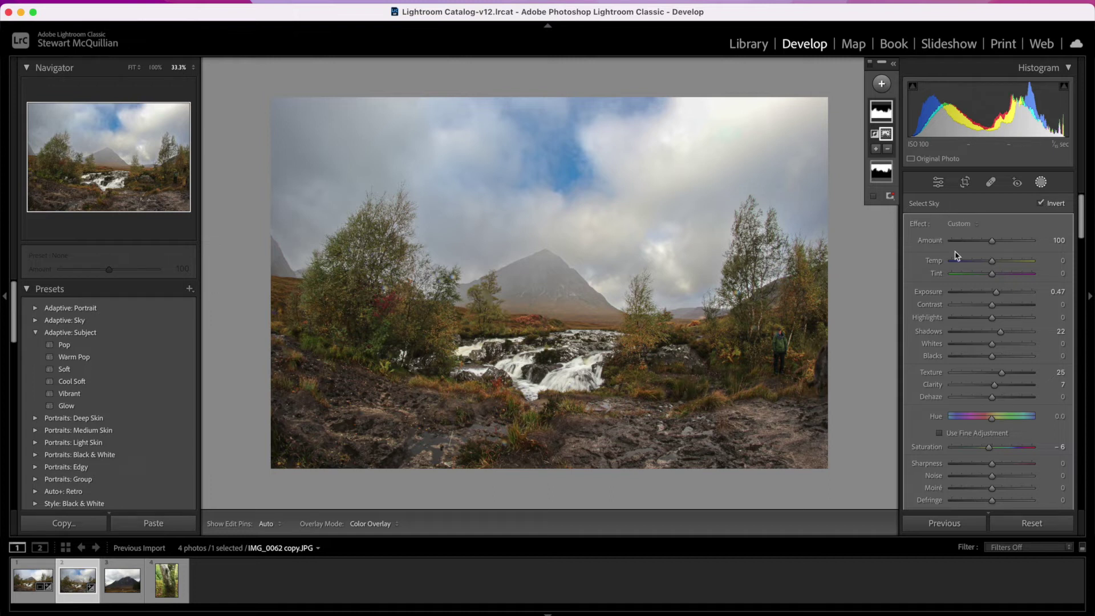
scroll(974, 323, "down", 8)
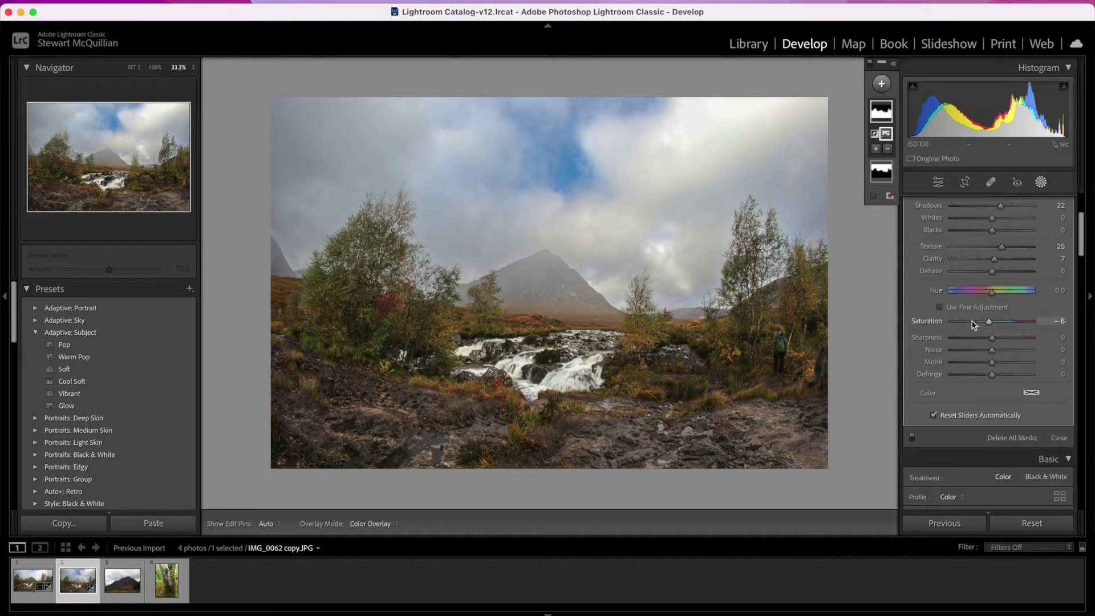
scroll(974, 323, "up", 6)
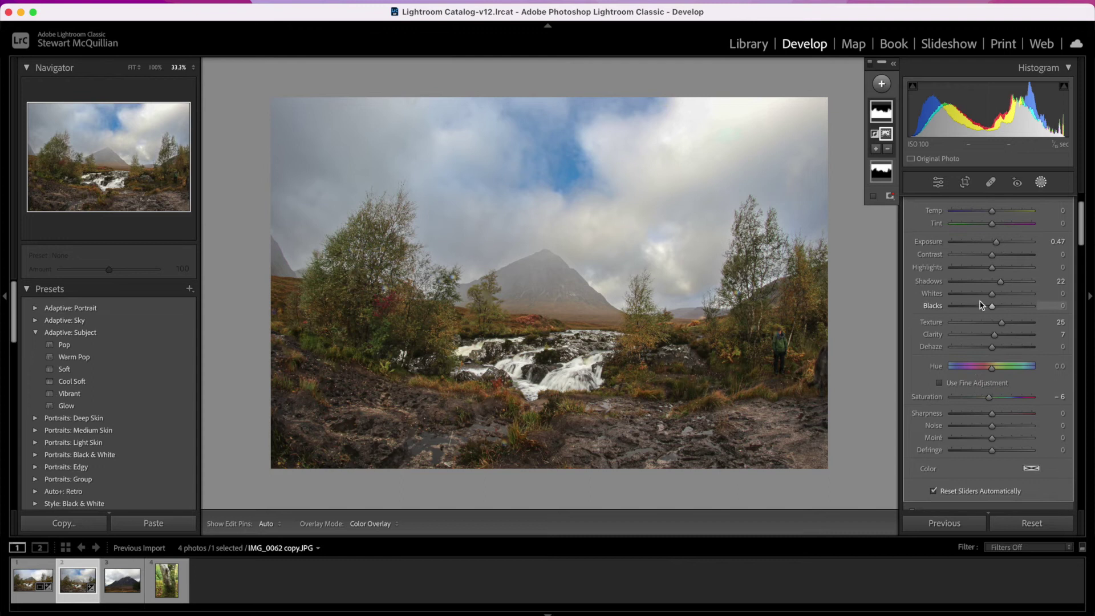
left_click_drag(995, 297, 997, 294)
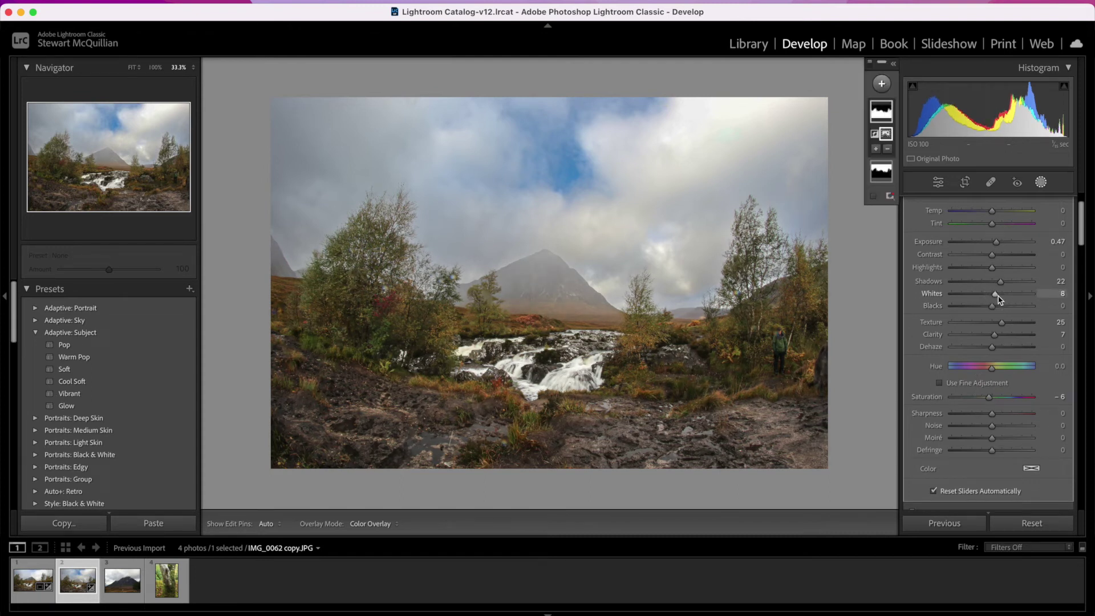
scroll(978, 371, "down", 8)
In Detail, set Sharpening Amount to 41 and Alt-preview Masking up to 96
scroll(981, 371, "down", 7)
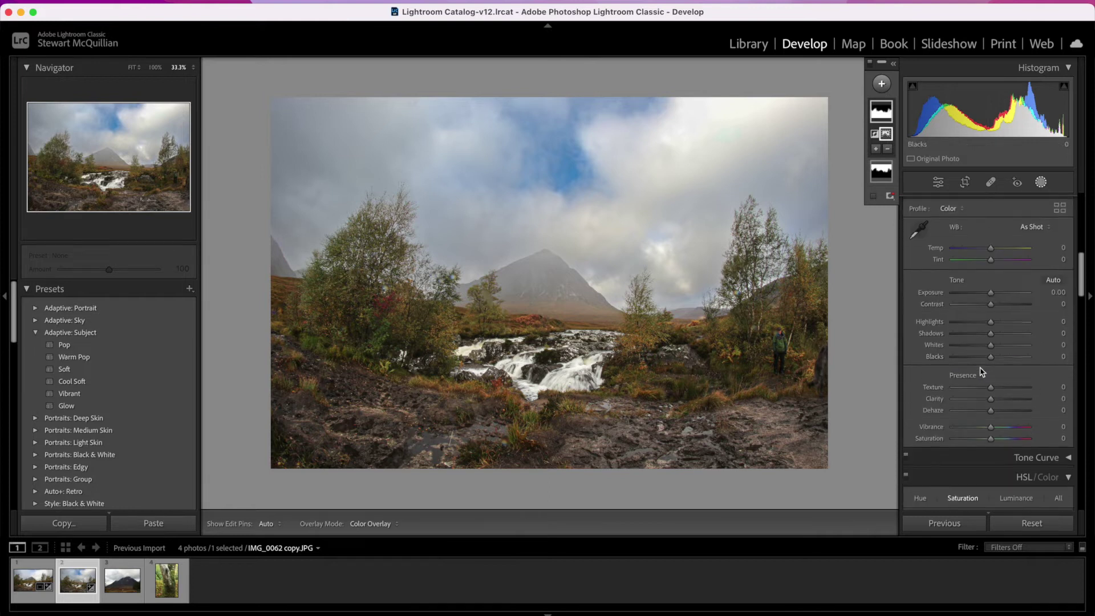
scroll(981, 371, "down", 5)
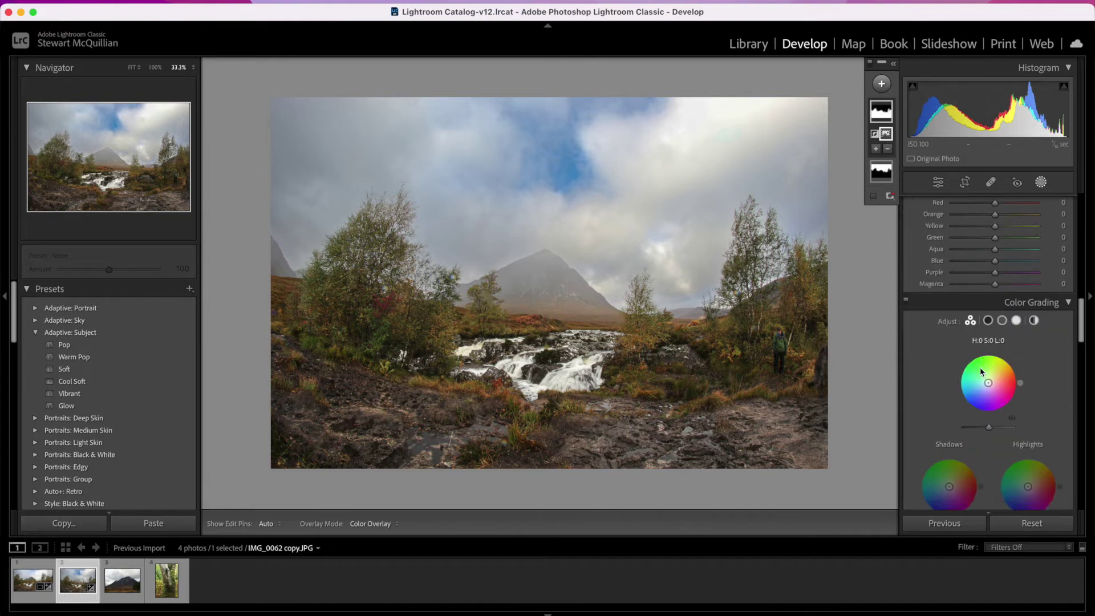
scroll(981, 371, "down", 15)
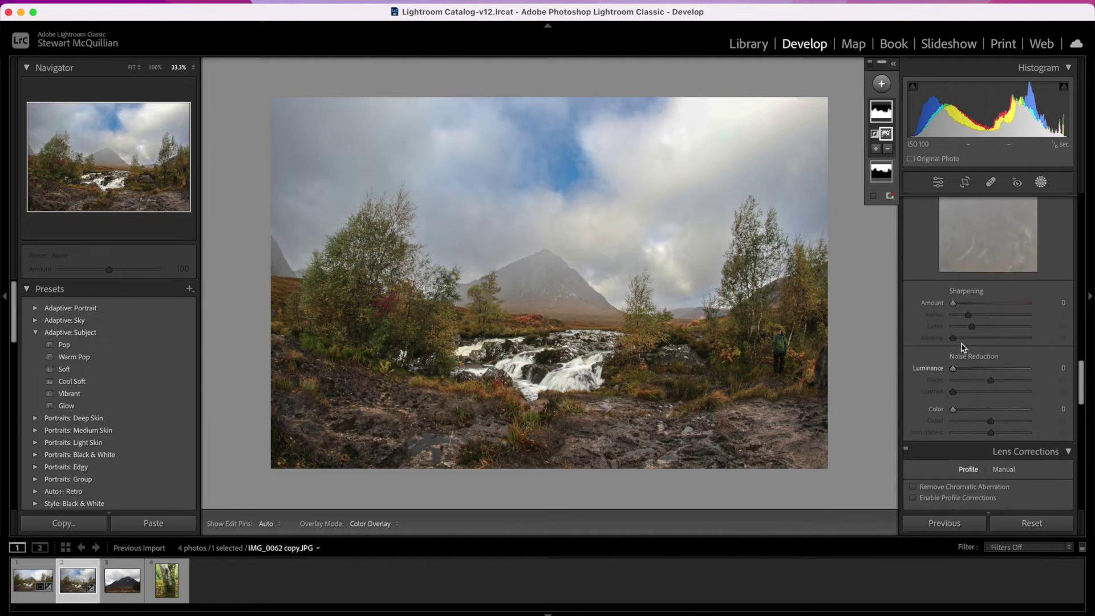
key("alt")
left_click_drag(954, 341, 991, 339)
left_click(974, 301)
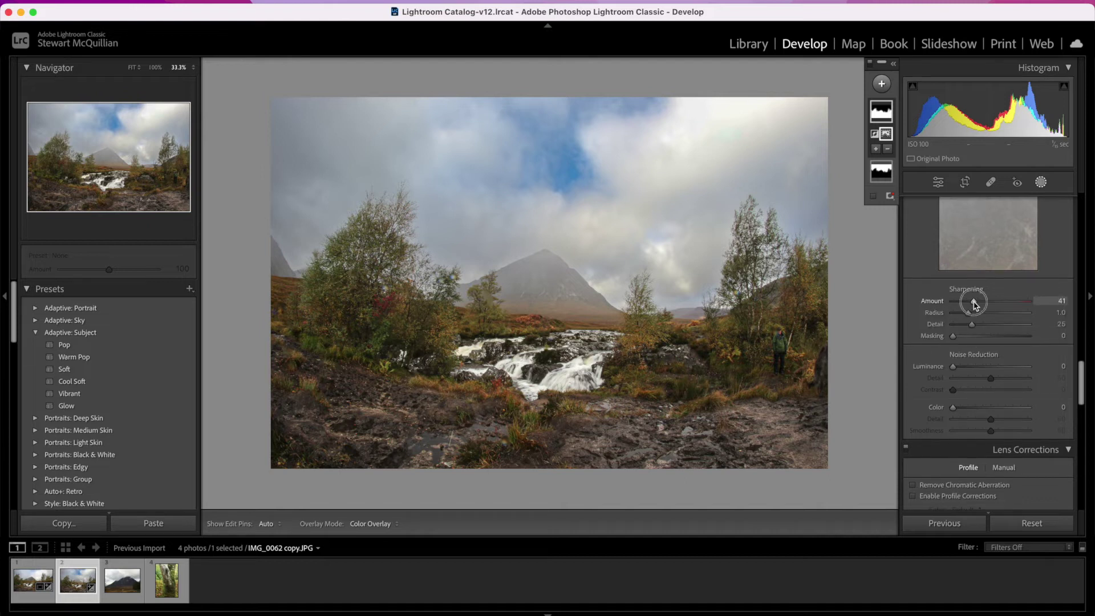
left_click(953, 337, "alt")
left_click_drag(956, 340, 1026, 337)
scroll(956, 404, "down", 3)
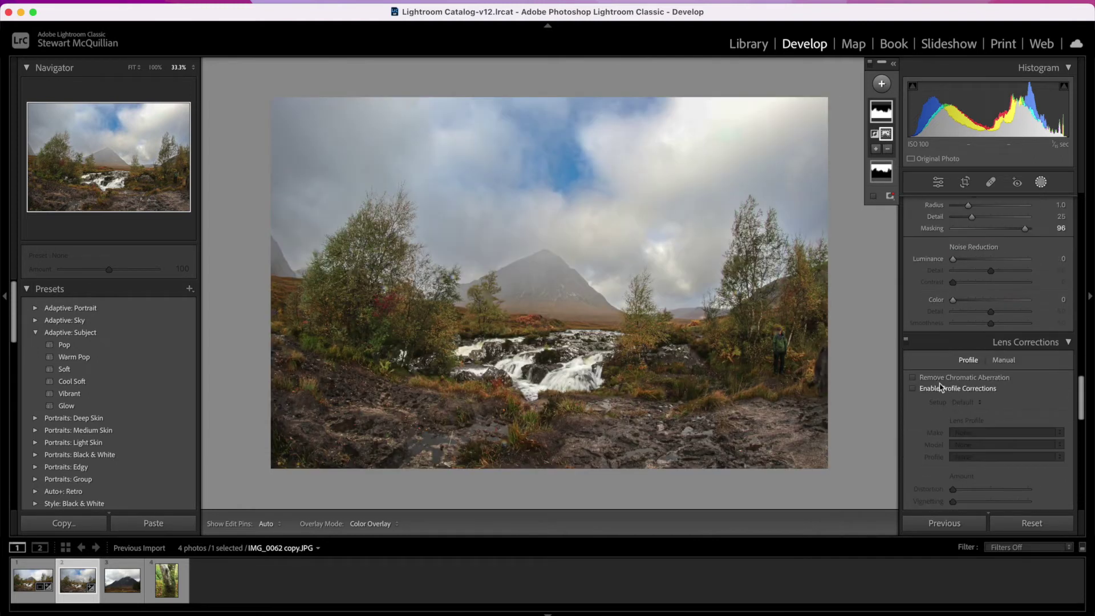
Enable Remove Chromatic Aberration and lens Profile Corrections
left_click(931, 378)
left_click(927, 393)
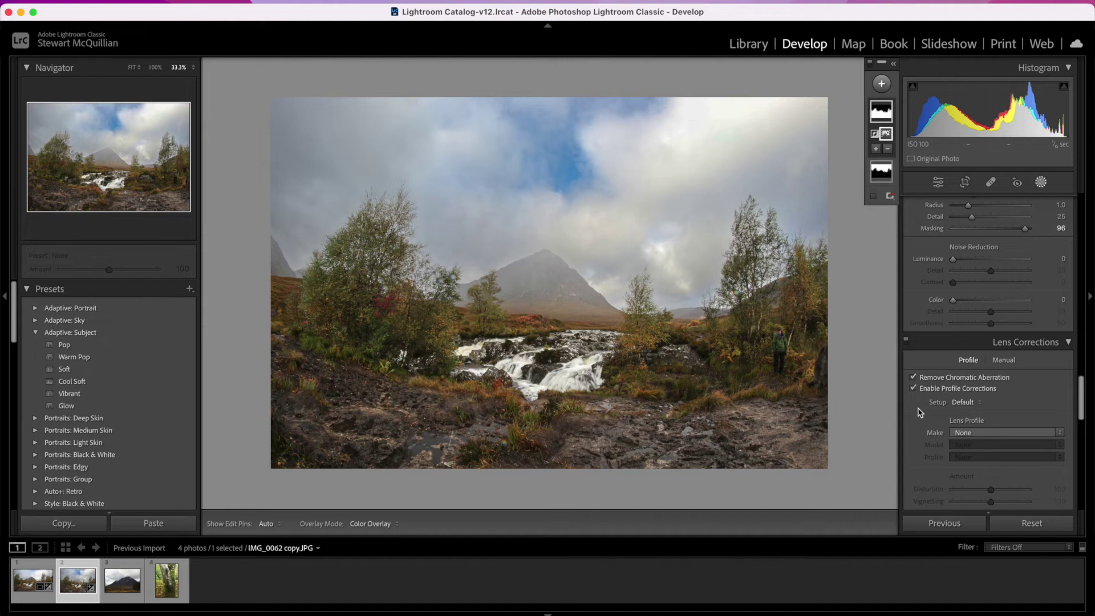
scroll(919, 412, "down", 8)
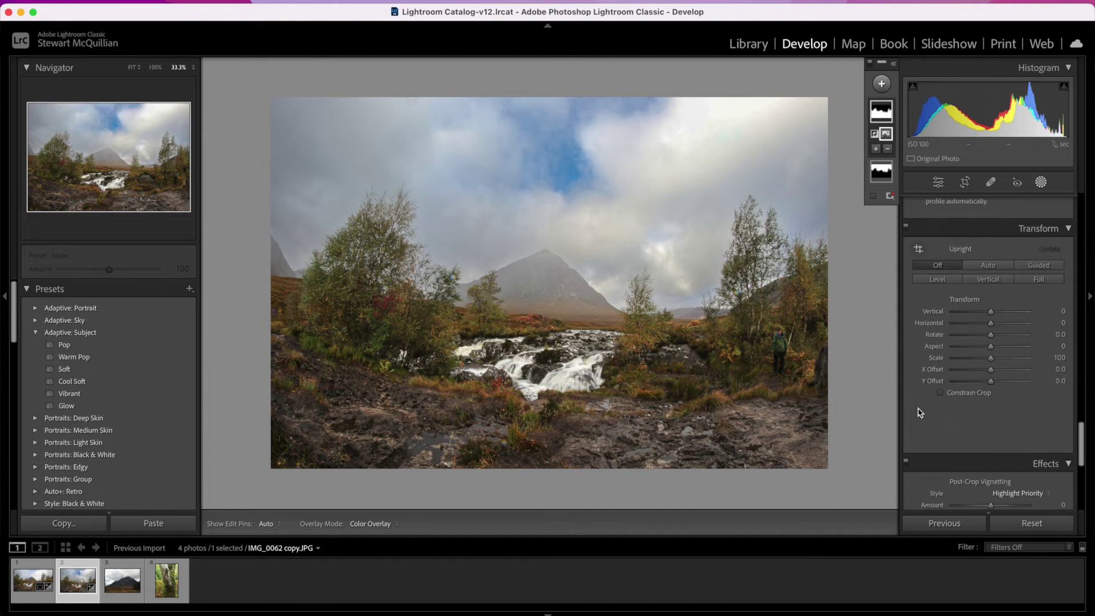
Set the Post-Crop Vignetting Amount to -12
scroll(919, 412, "down", 10)
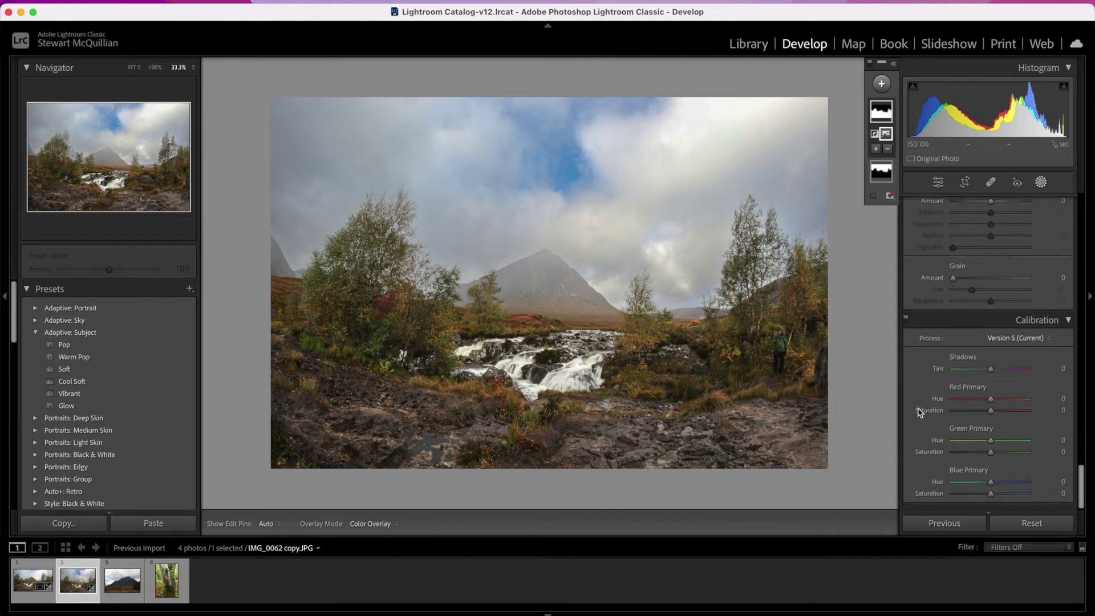
scroll(919, 412, "up", 3)
left_click_drag(990, 330, 986, 330)
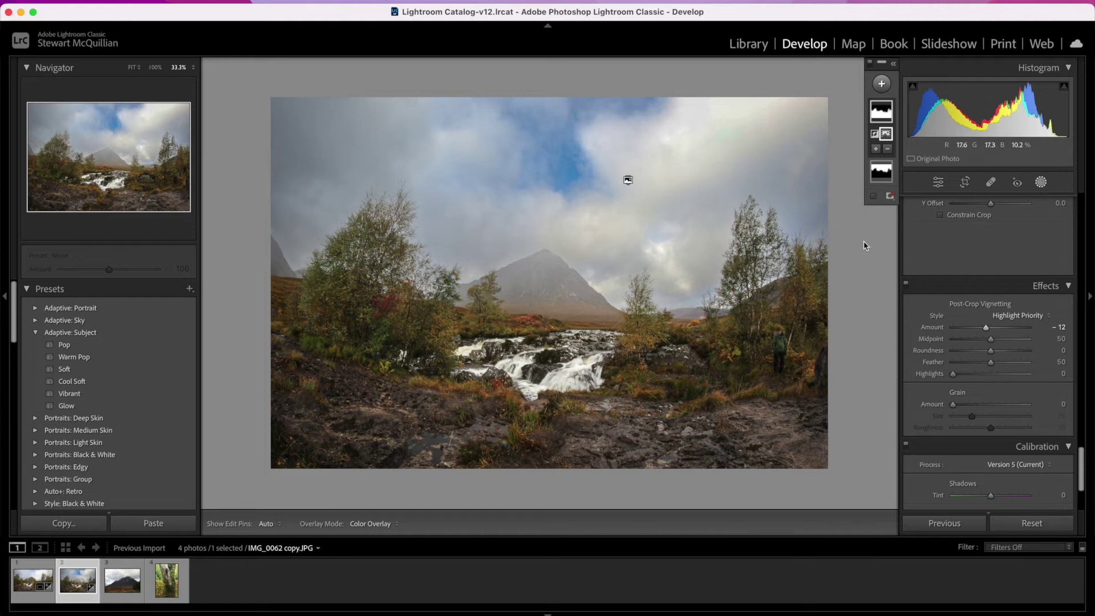
left_click(882, 84)
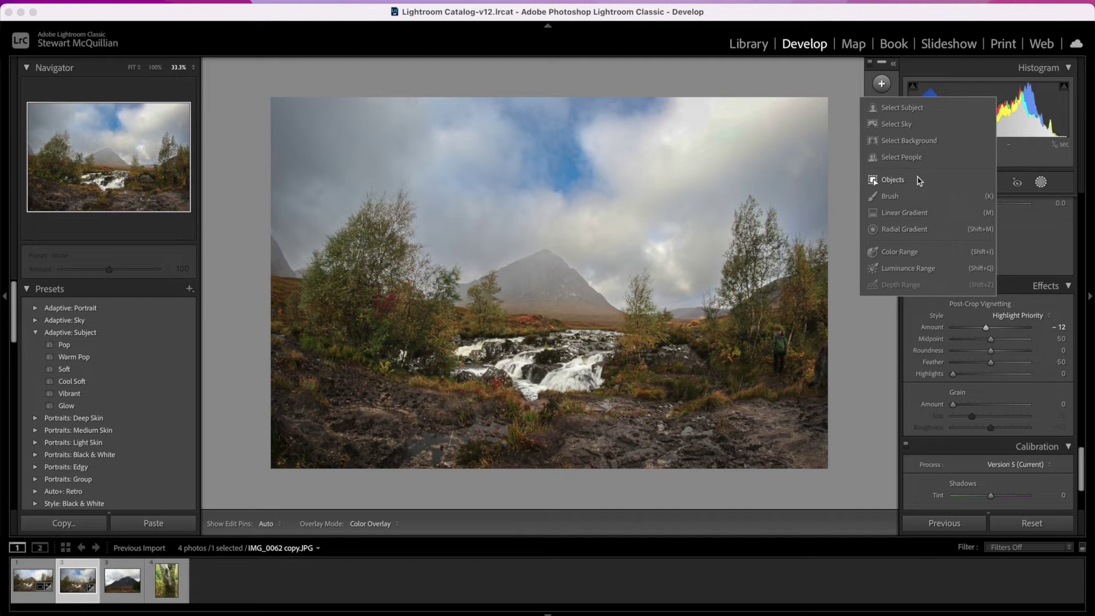
Switch to Spot Removal, try healing the figure among the right-hand trees, then undo it
left_click(1041, 183)
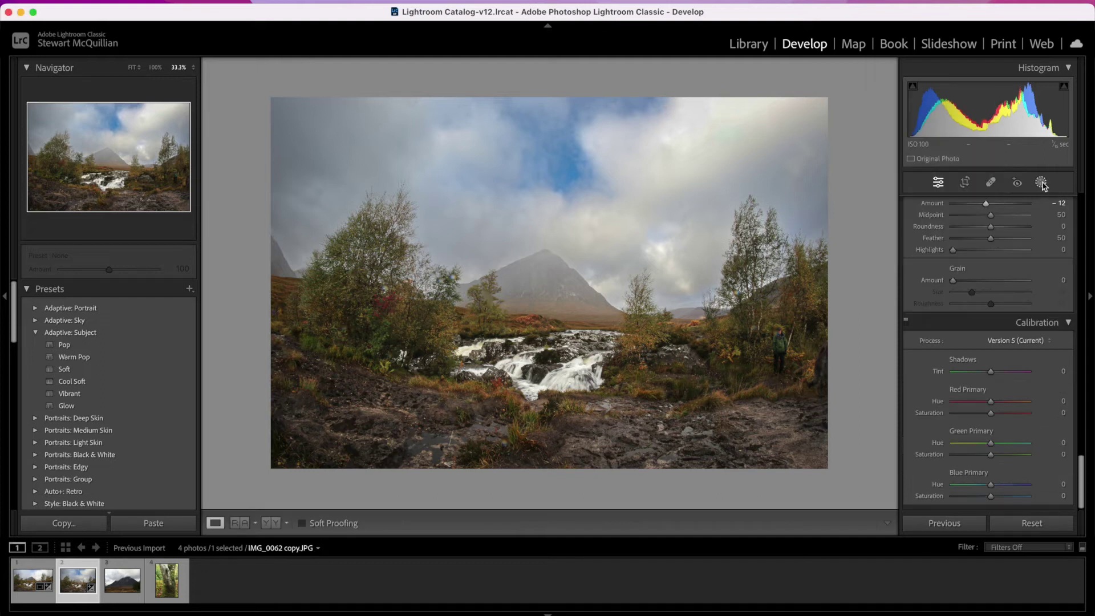
left_click(990, 182)
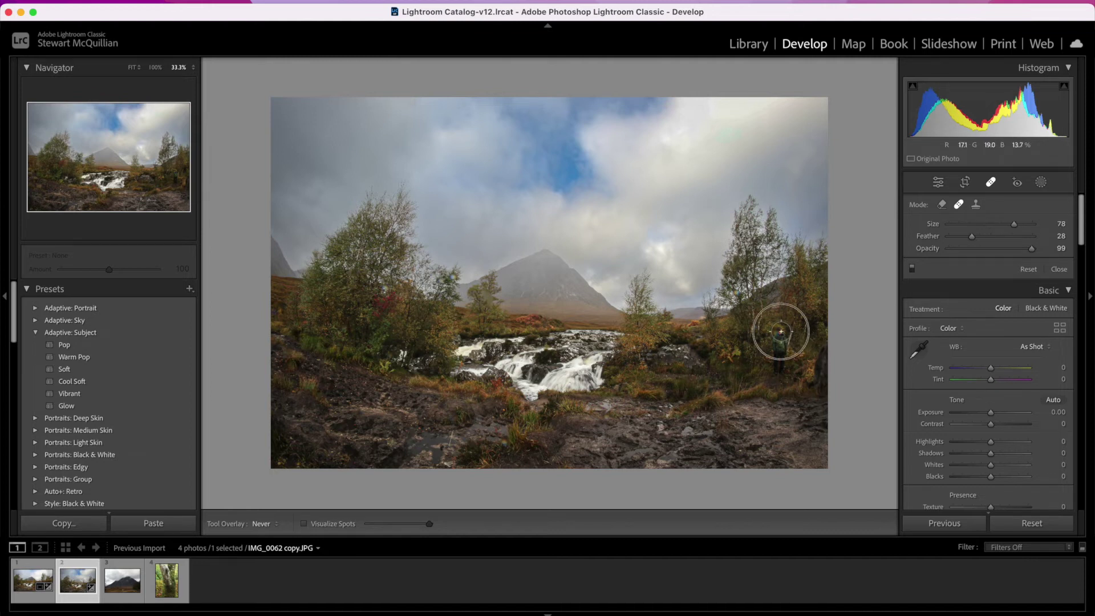
left_click_drag(780, 332, 780, 371)
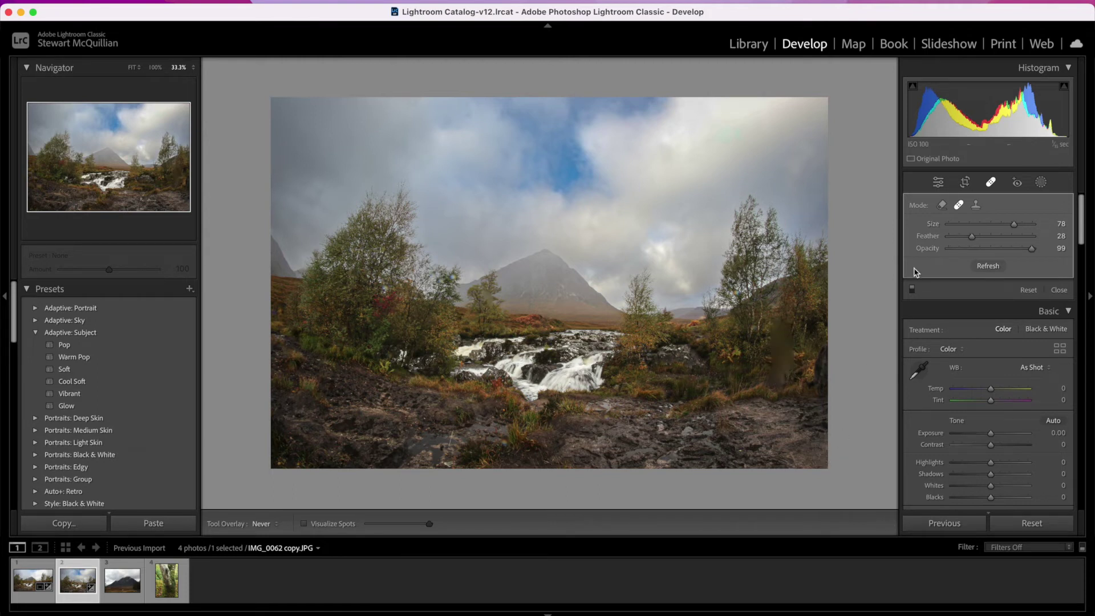
key("cmd+z")
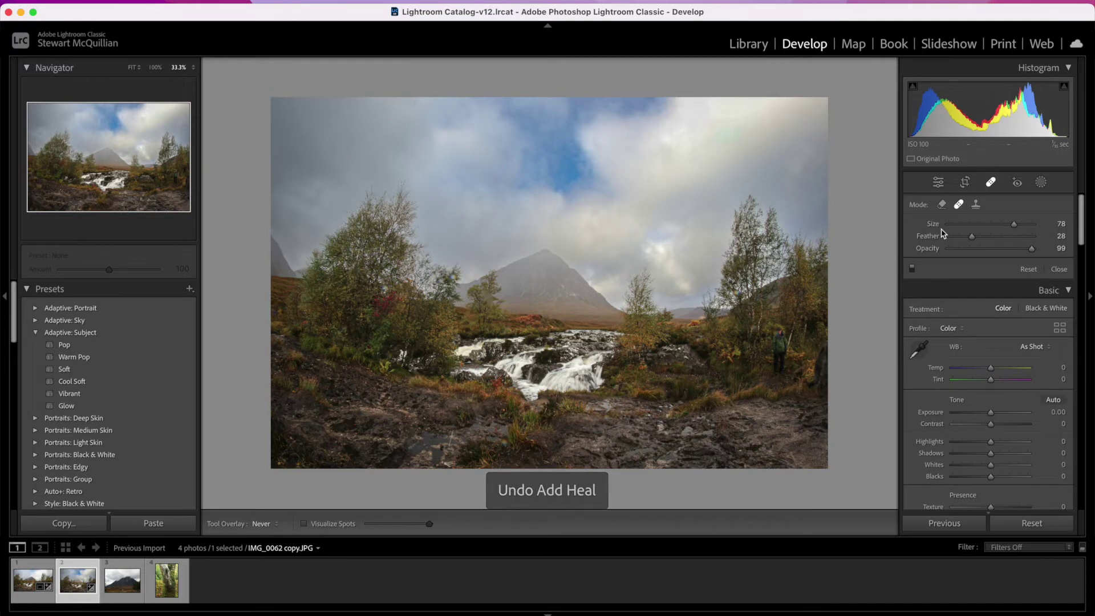
Set the heal brush to size 42, feather 40, opacity 81, retry the hiker, and undo
left_click_drag(971, 236, 982, 236)
left_click(1002, 249)
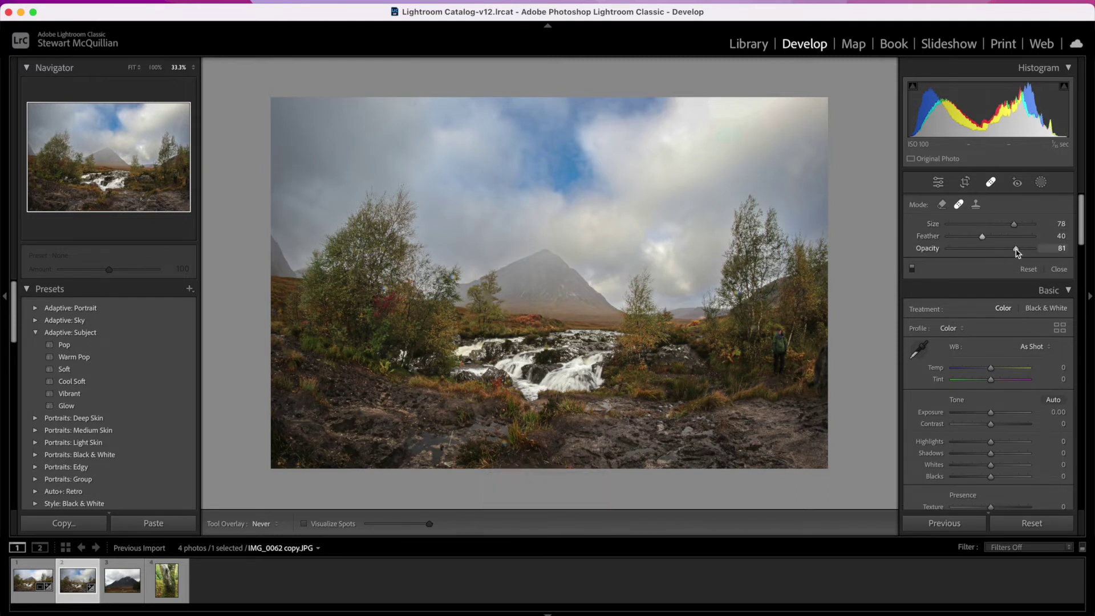
left_click(983, 224)
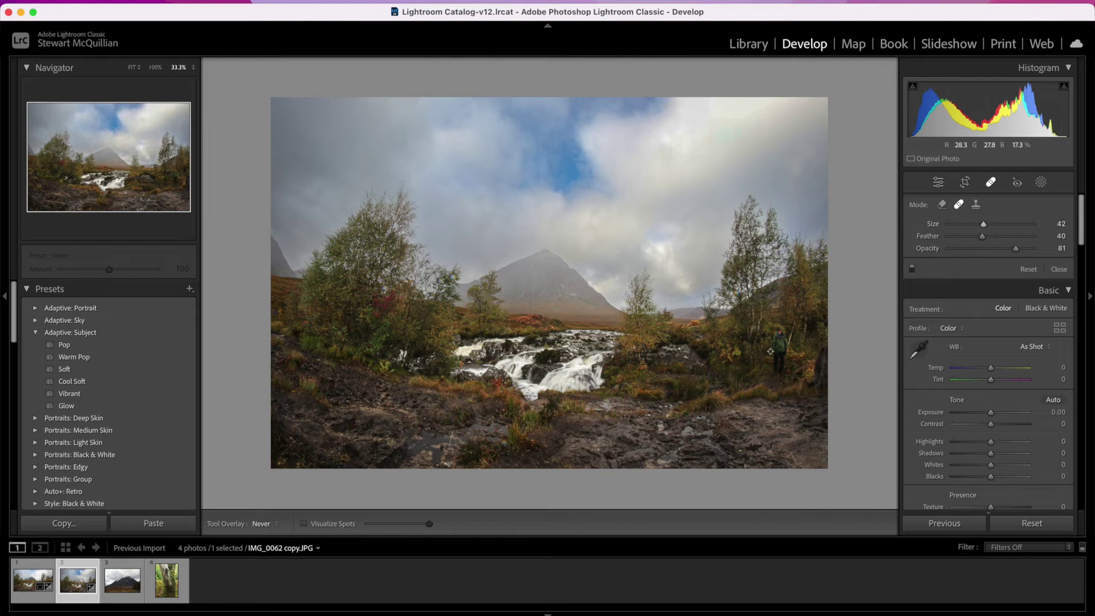
left_click_drag(778, 328, 779, 372)
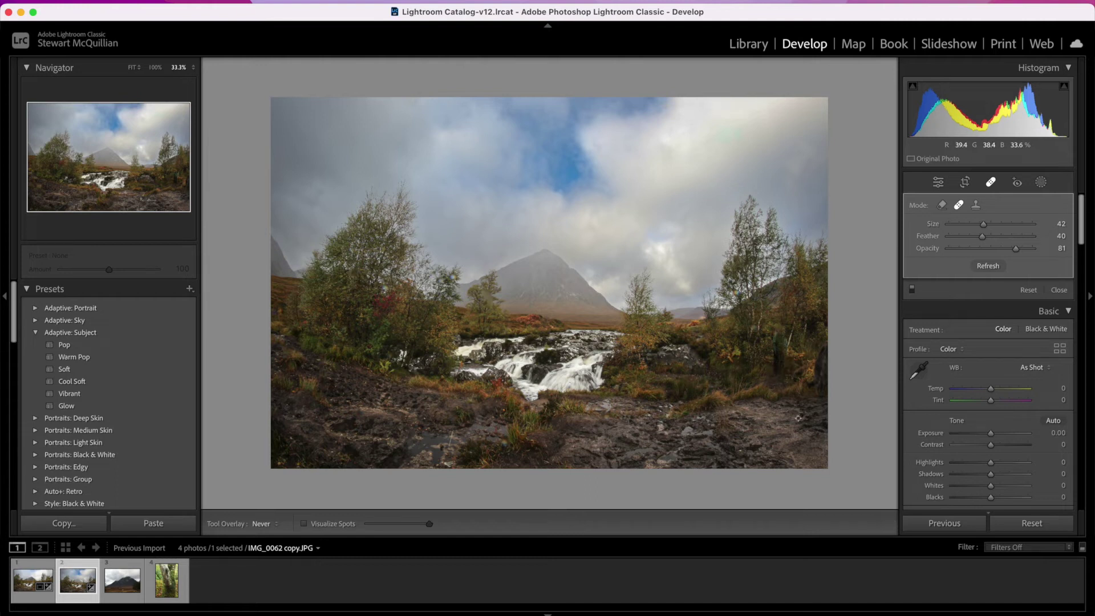
key("super+z")
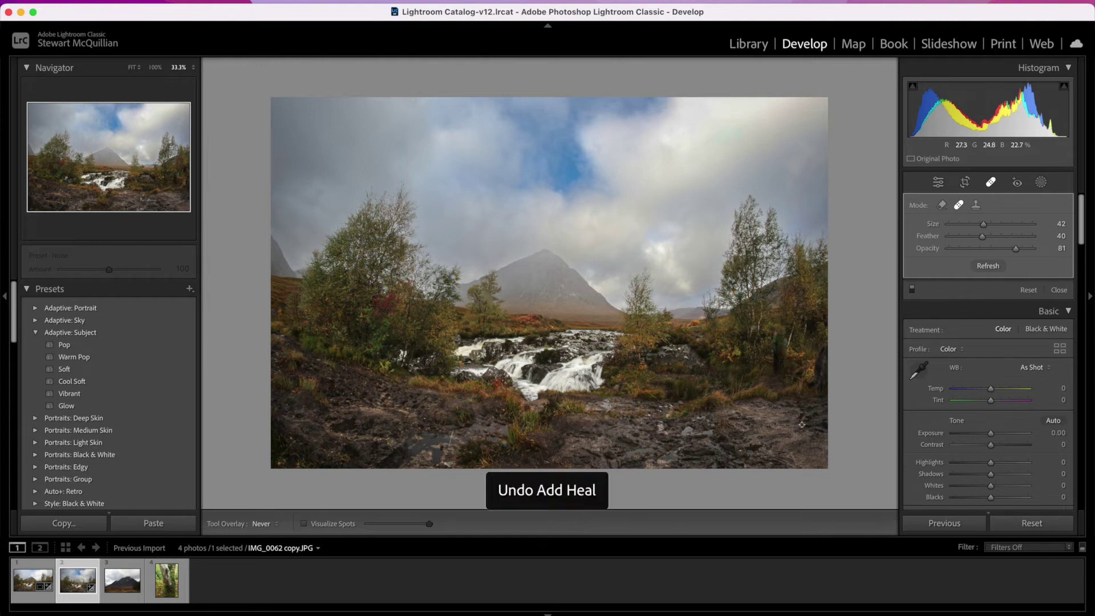
Switch Spot Removal to Clone mode and brush out the hiker by the right-hand trees
left_click(975, 205)
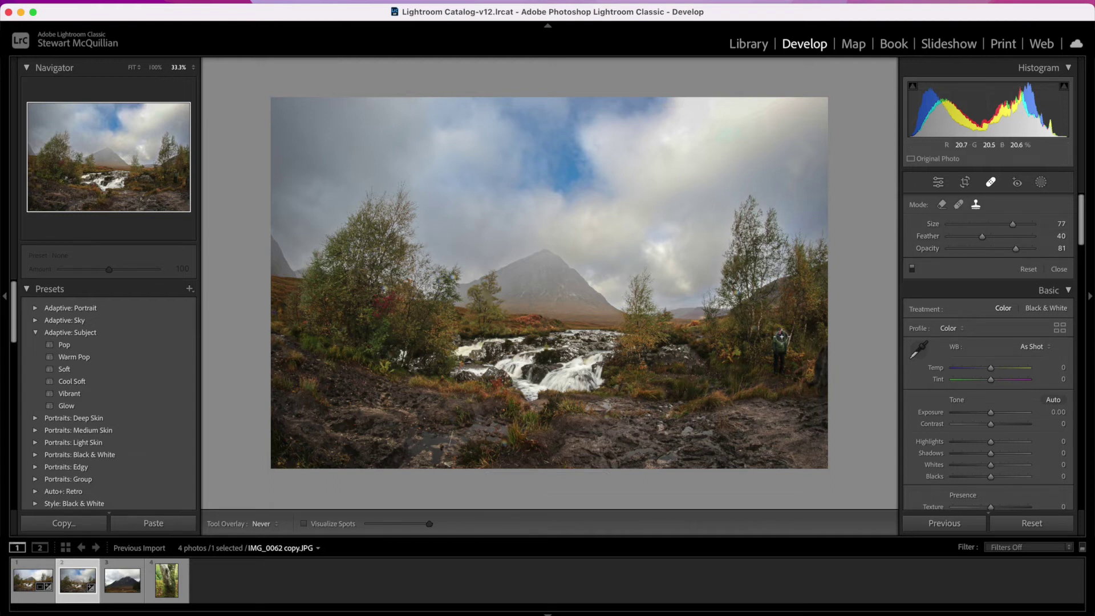
left_click_drag(781, 334, 778, 368)
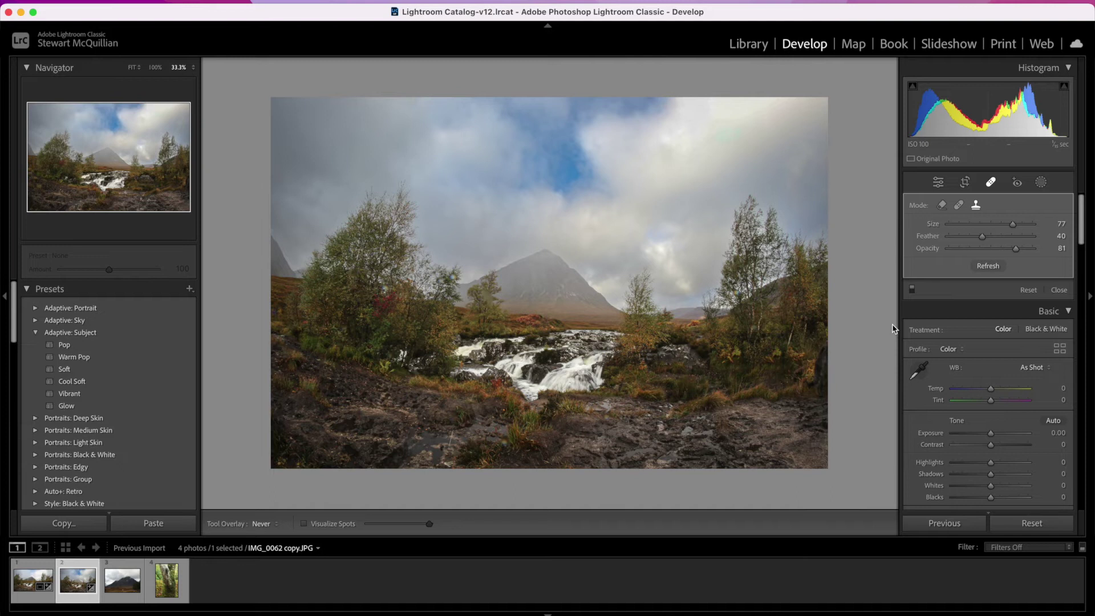
Open IMG_0092 copy.JPG and heal the dark branch tips along its left edge
left_click(128, 586)
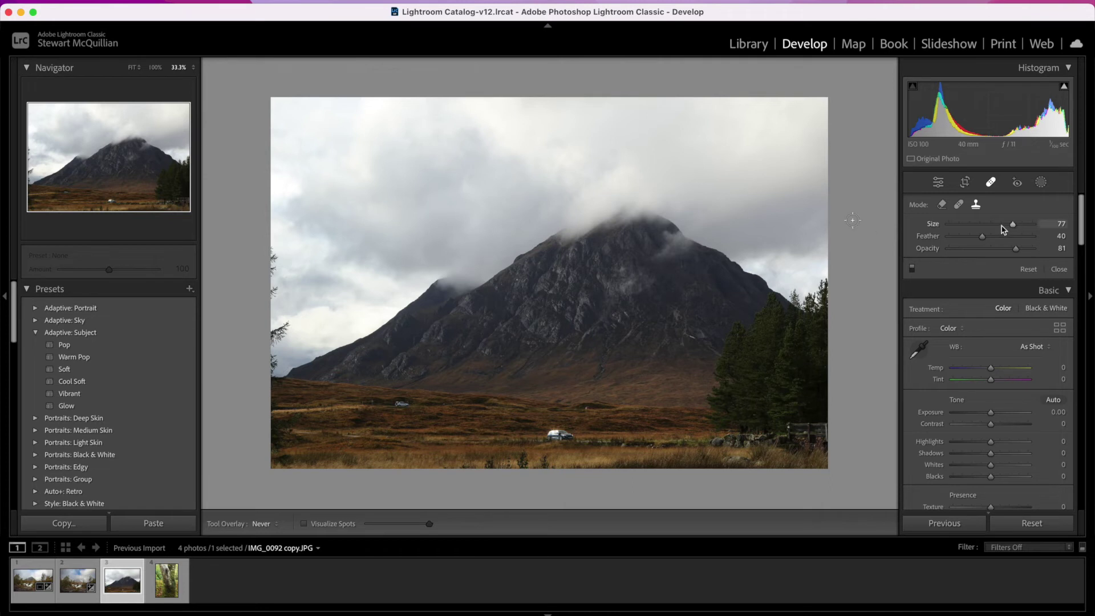
left_click(959, 204)
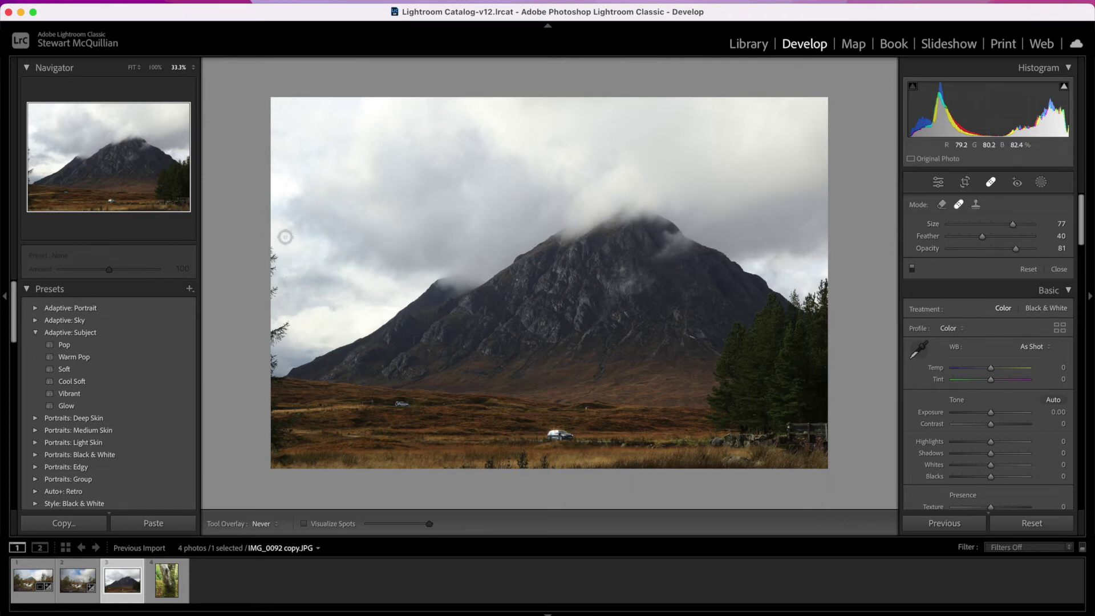
left_click(274, 248)
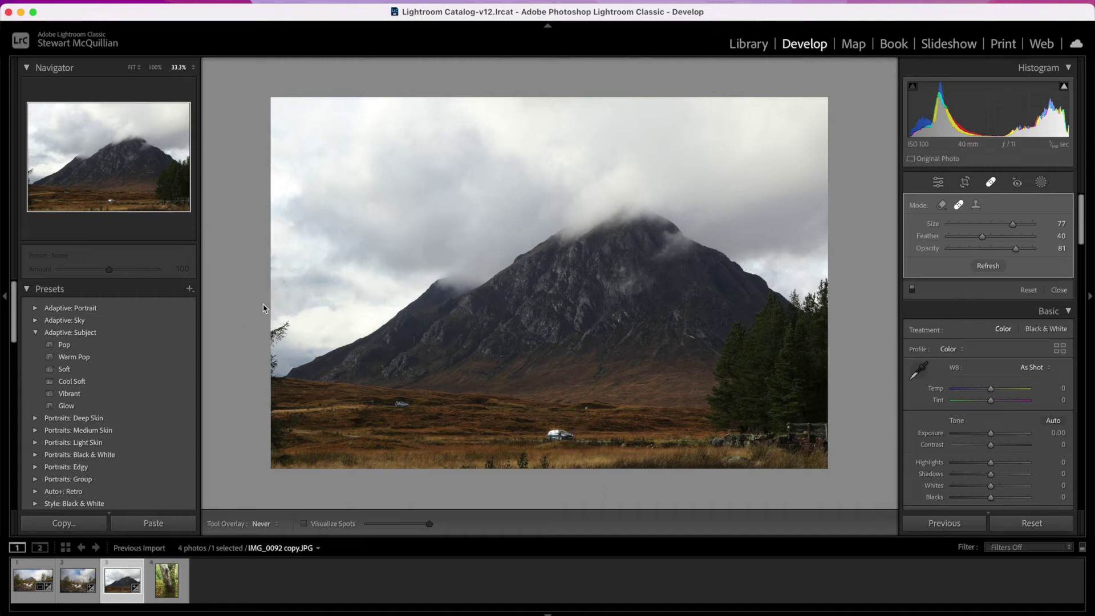
left_click(289, 324)
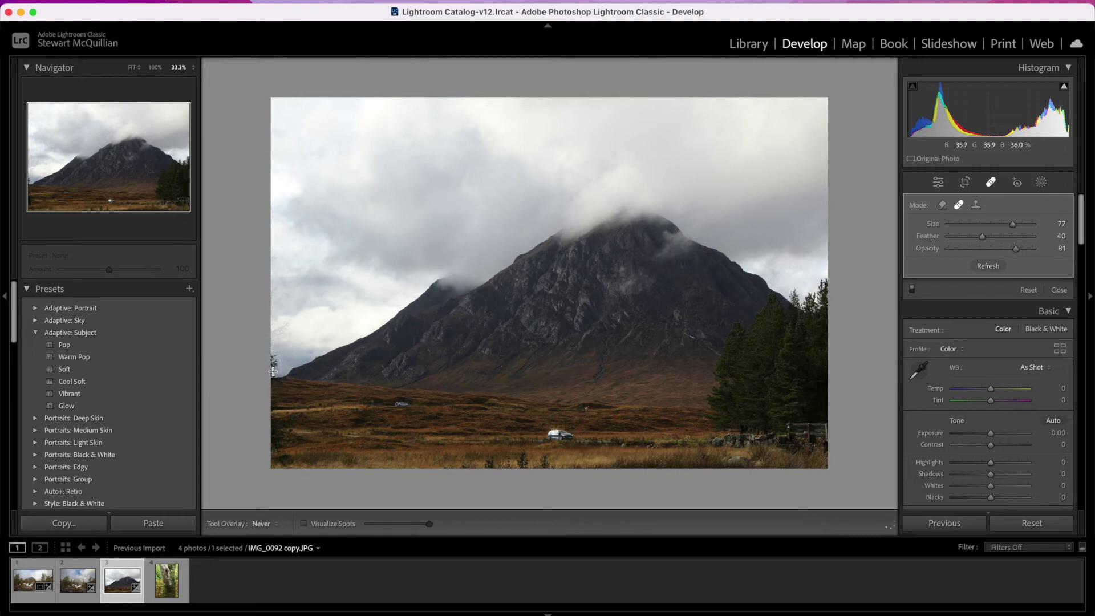
left_click(287, 322)
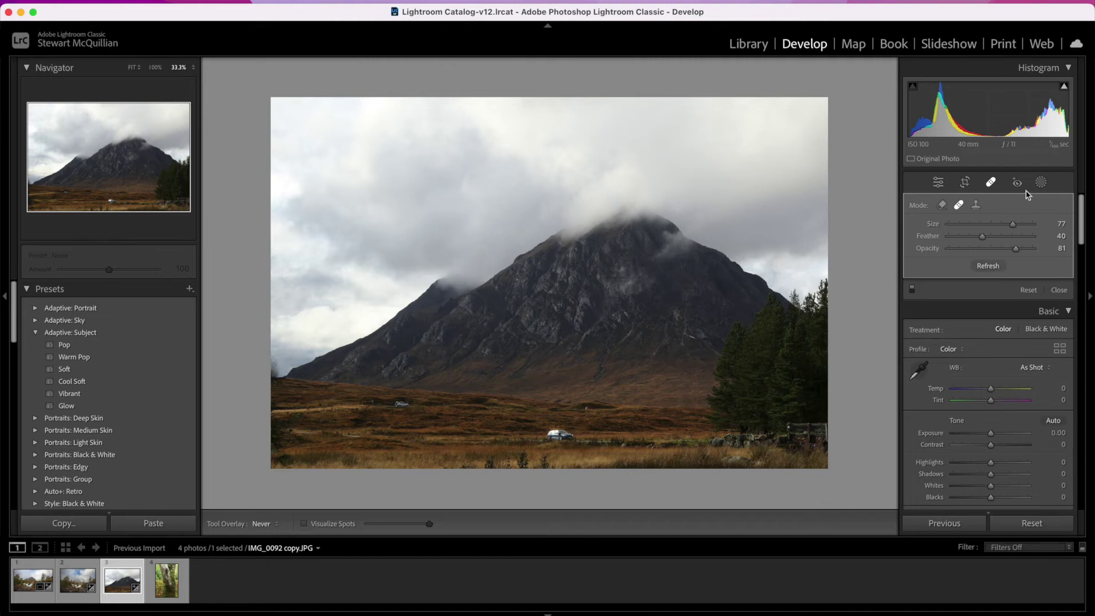
left_click(1041, 182)
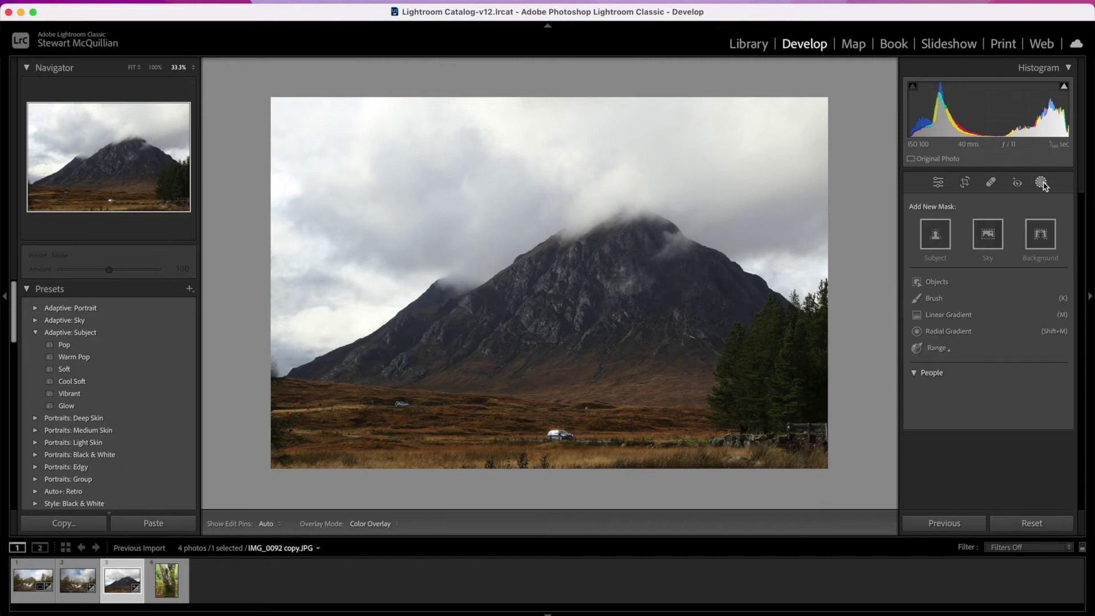
Add a Sky mask to the mountain photo with overlay hidden, Highlights -87 and Dehaze 12
left_click(989, 235)
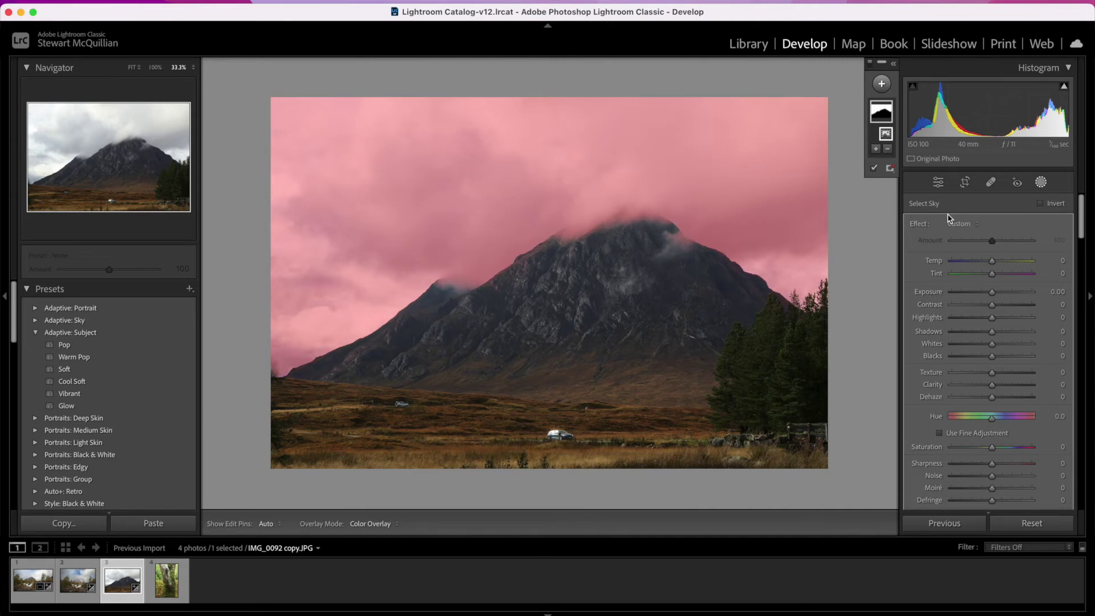
left_click(874, 169)
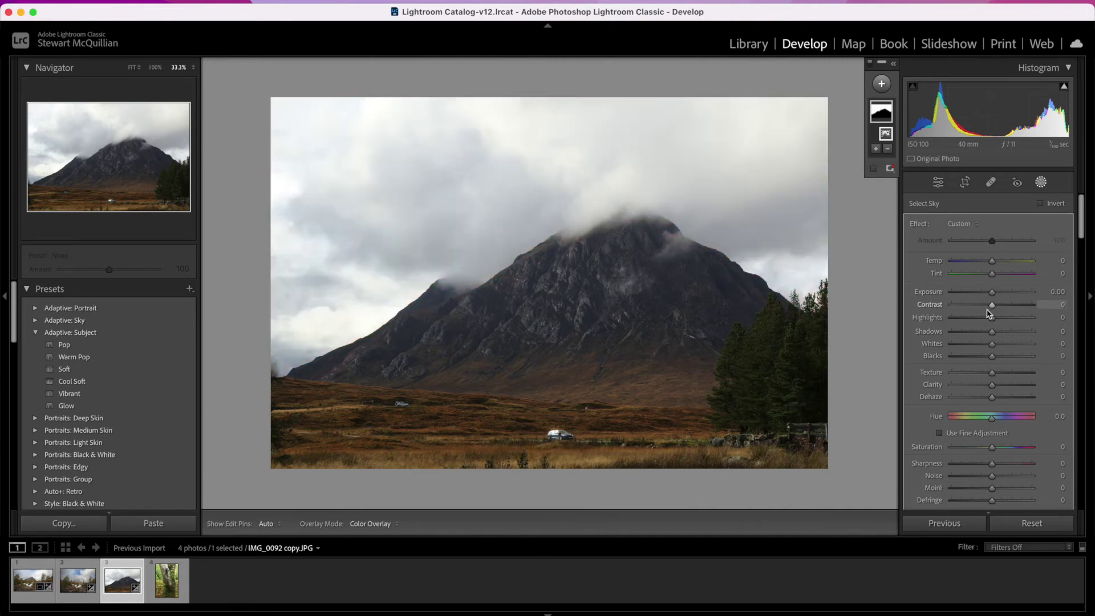
left_click_drag(990, 319, 959, 322)
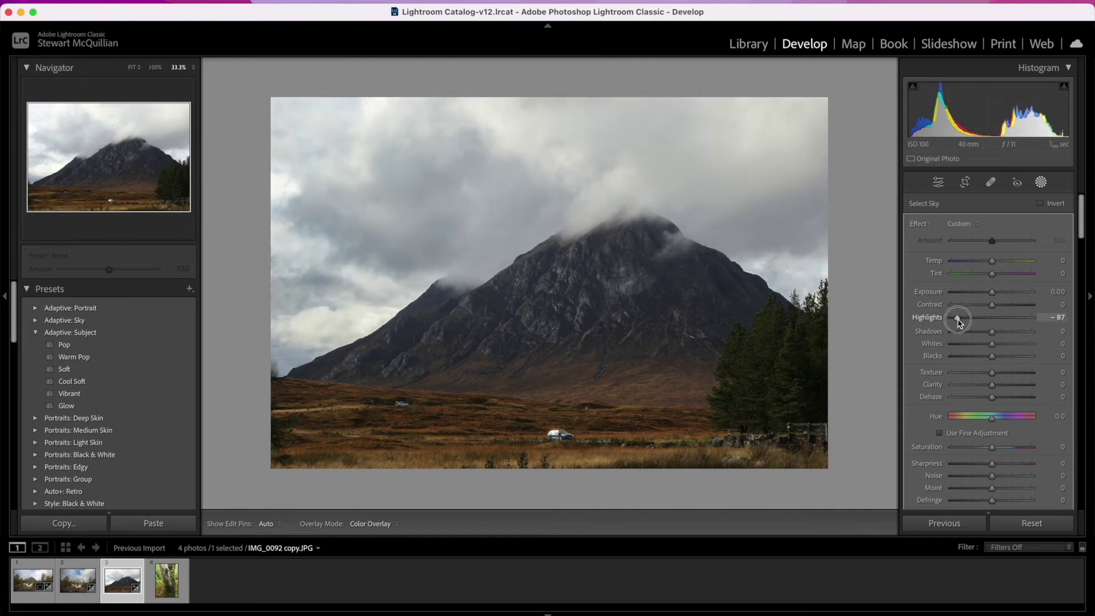
left_click(992, 397)
left_click_drag(993, 401, 997, 397)
left_click_drag(991, 448, 992, 448)
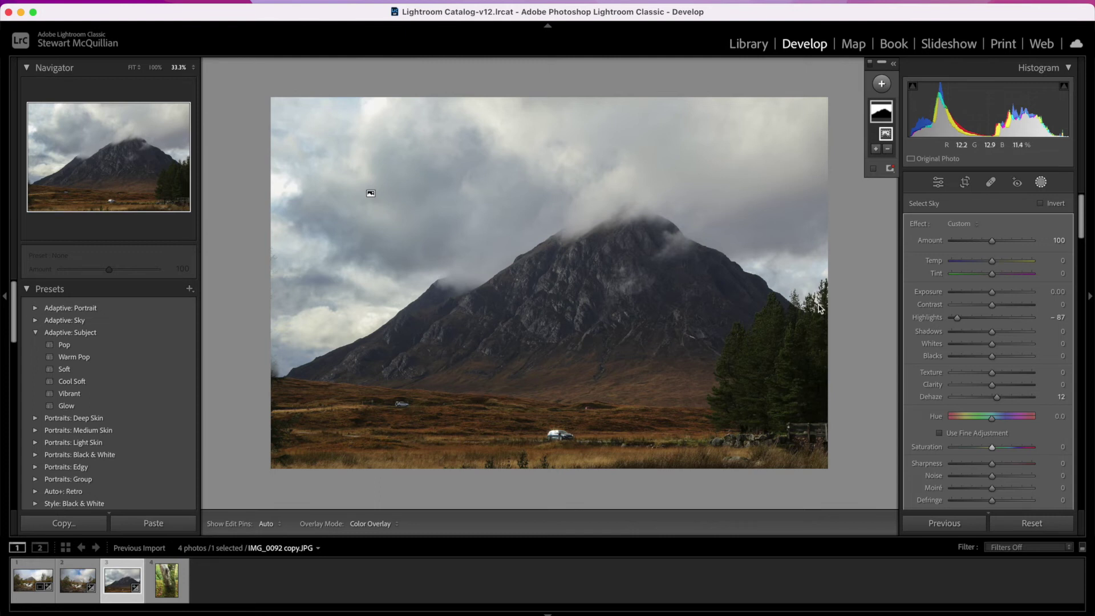
left_click(881, 84)
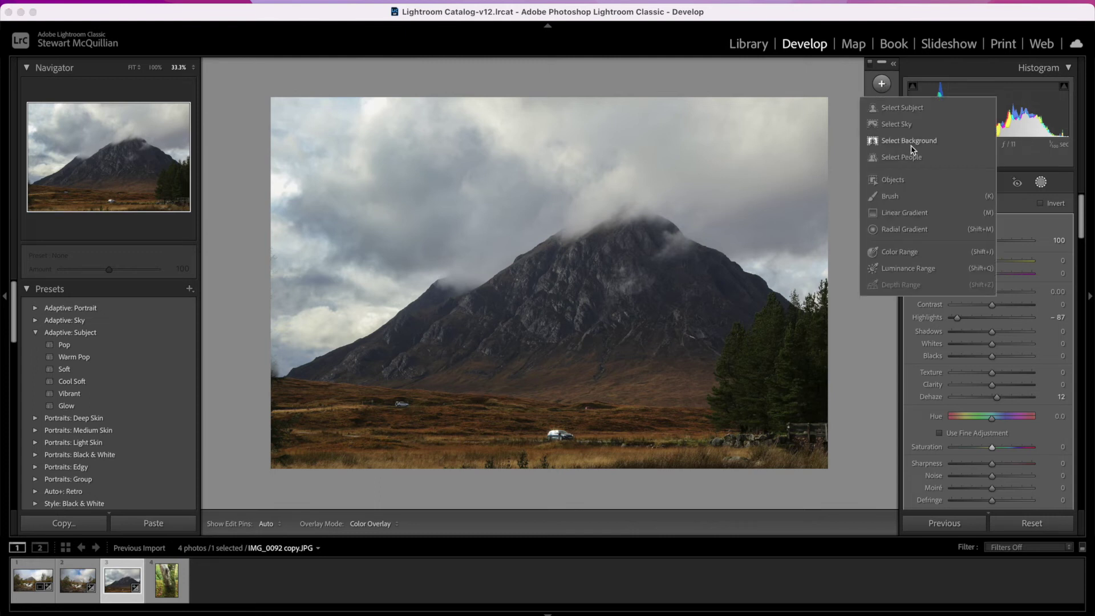
Draw a linear gradient from the foreground up to the mountain and hide its overlay
left_click(905, 212)
left_click_drag(510, 414, 503, 218)
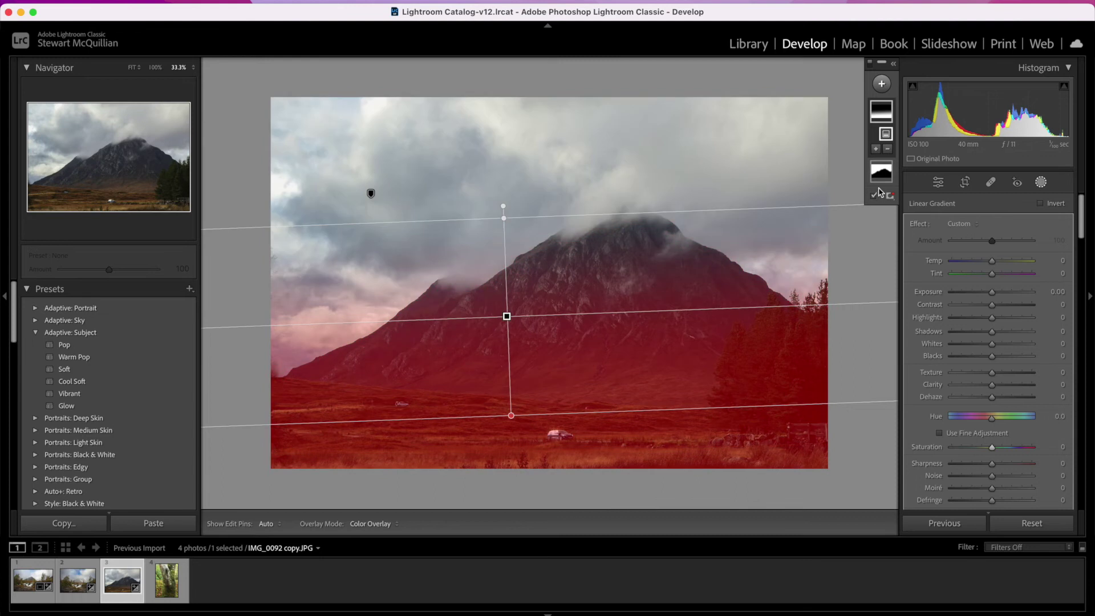
left_click(875, 195)
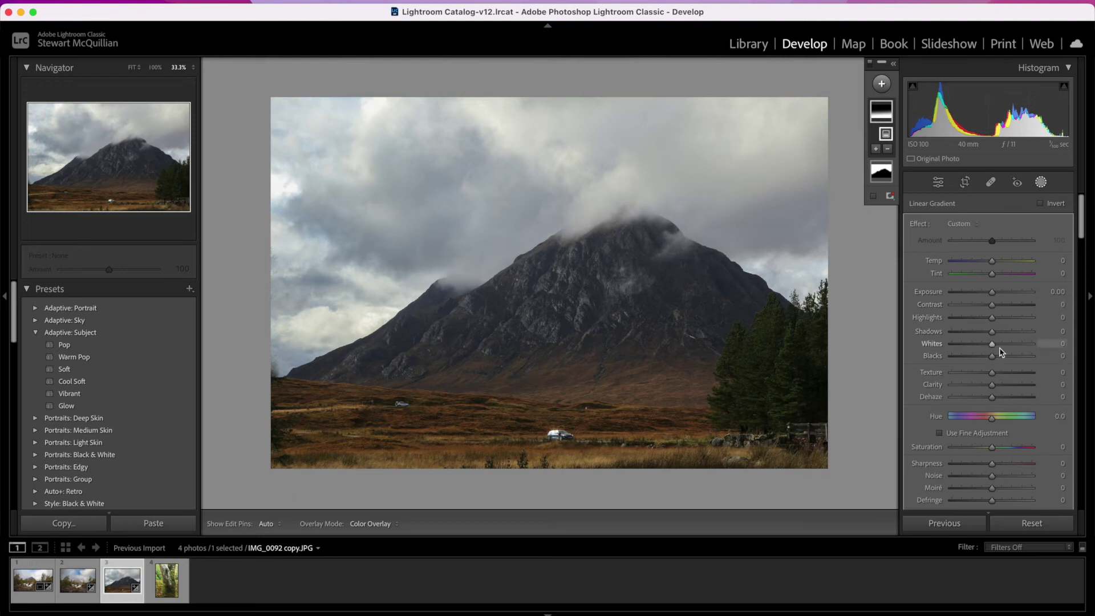
Give the gradient Shadows 25, Whites 72, Texture 20 and Clarity 5
mouse_move(993, 347)
left_mouse_down()
mouse_move(1021, 345)
mouse_move(992, 330)
mouse_move(1002, 332)
left_mouse_up()
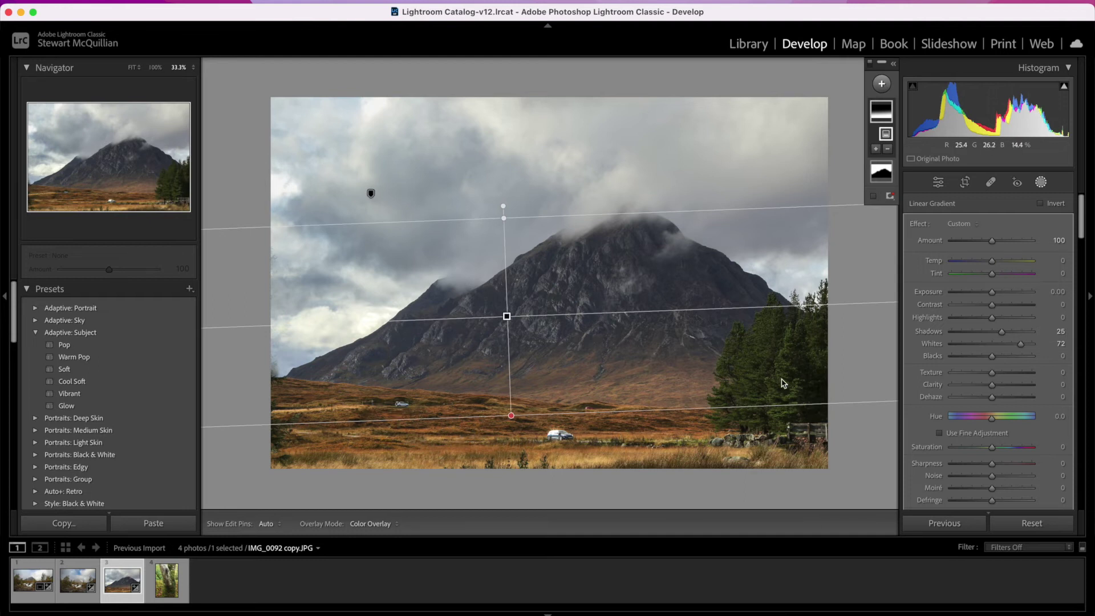
left_click(1004, 372)
left_click_drag(995, 387, 996, 387)
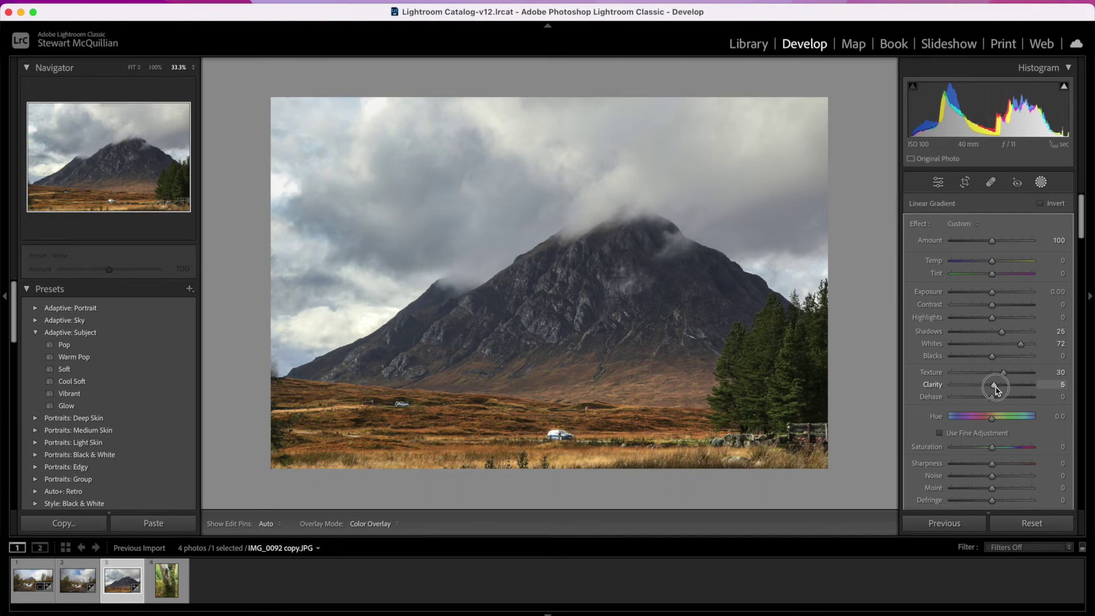
left_click_drag(1003, 373, 999, 376)
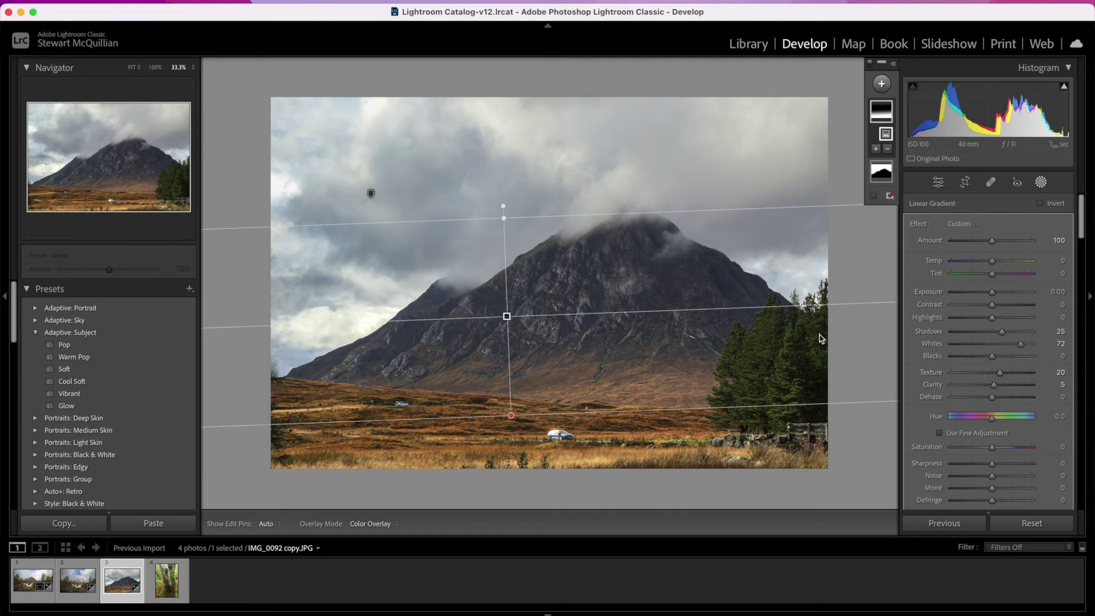
left_click(881, 83)
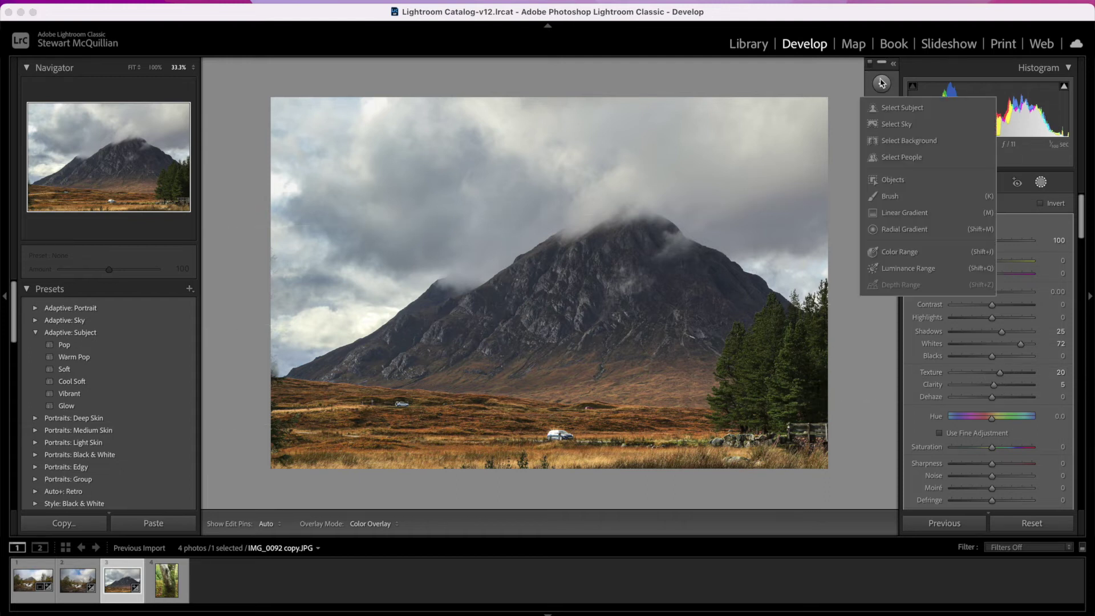
left_click(899, 231)
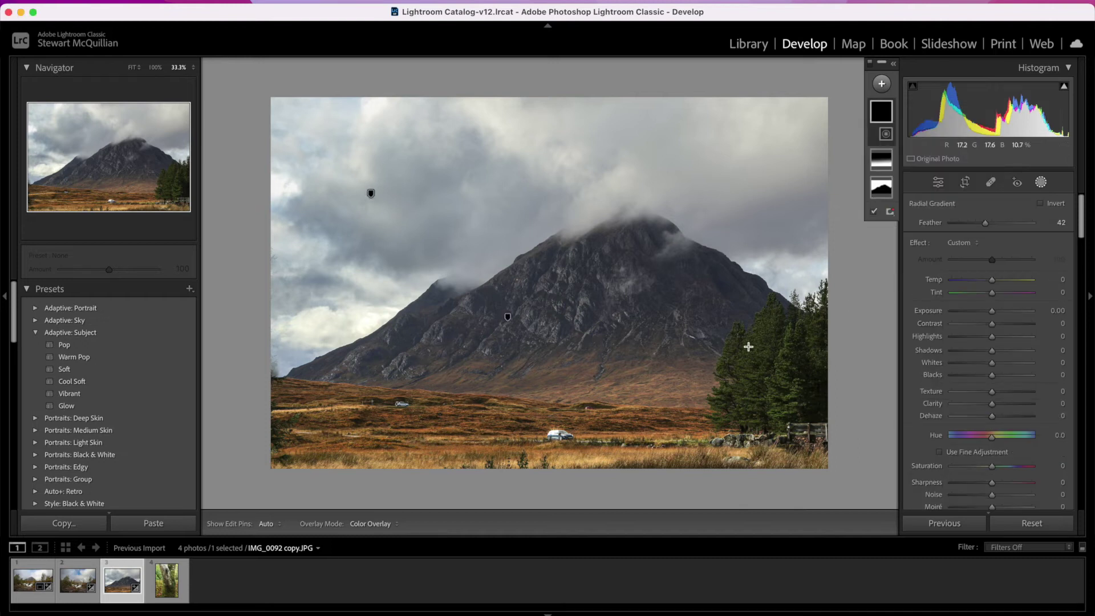
Draw a radial gradient, position it over the right-hand pines, and hide its overlay
left_click_drag(748, 346, 845, 422)
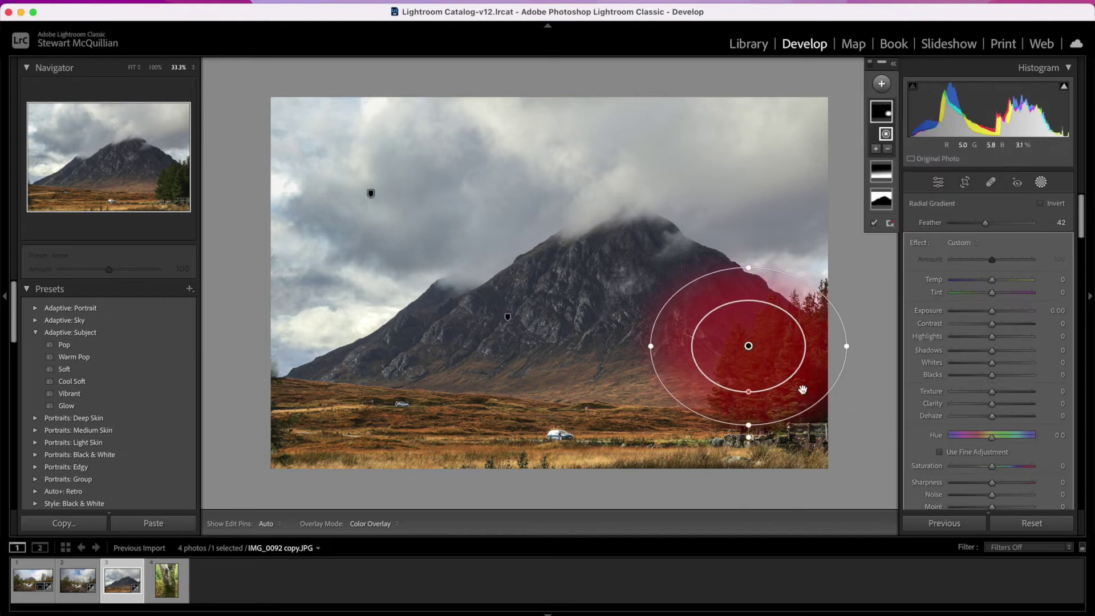
left_click_drag(781, 376, 838, 401)
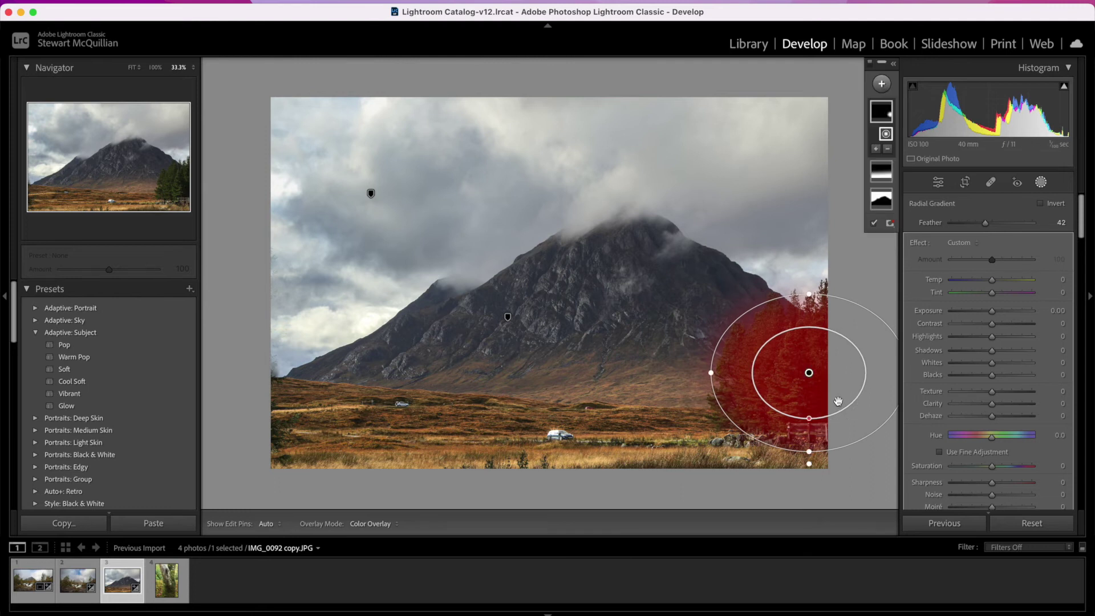
left_click(873, 223)
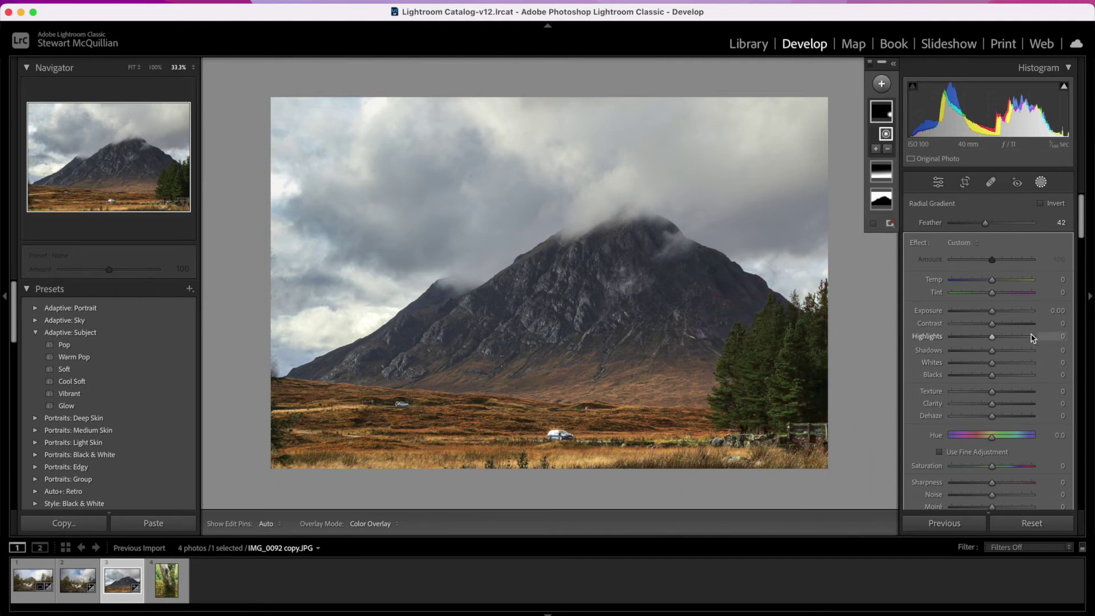
Set the radial gradient to Exposure 0.35, Shadows 9, Whites 27 and Clarity 10
left_click_drag(993, 313, 997, 313)
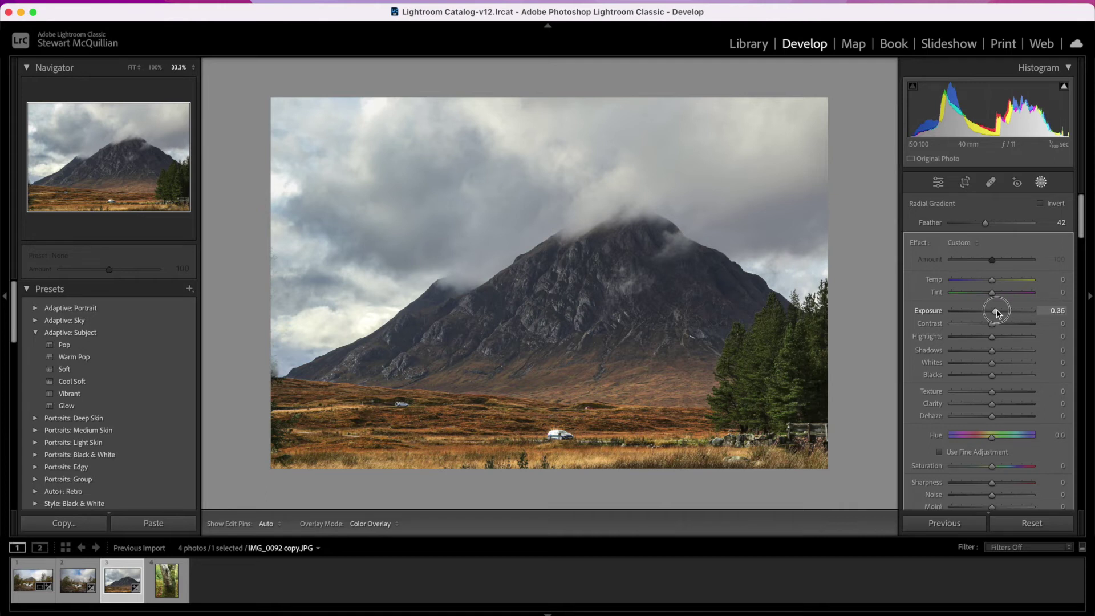
mouse_move(992, 363)
left_mouse_down()
mouse_move(1006, 364)
mouse_move(995, 350)
left_mouse_up()
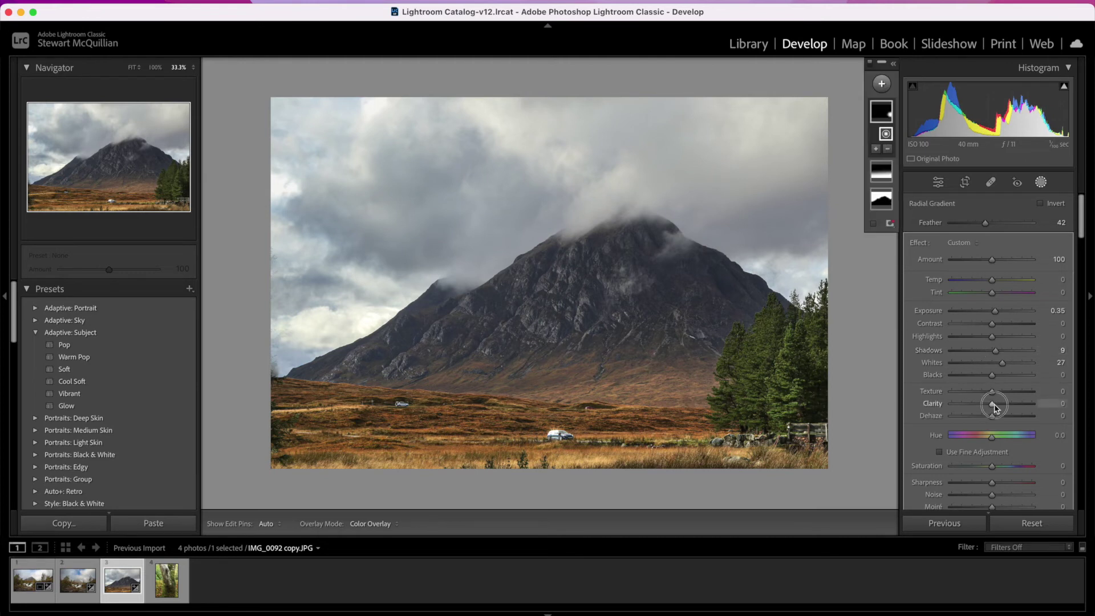
left_click_drag(994, 406, 995, 404)
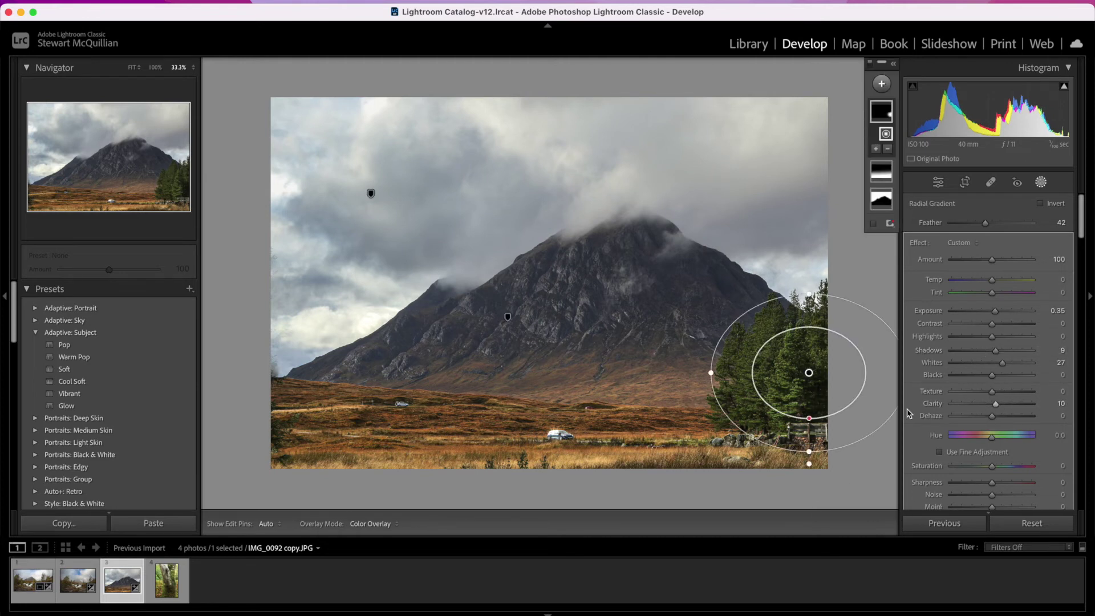
left_click(938, 183)
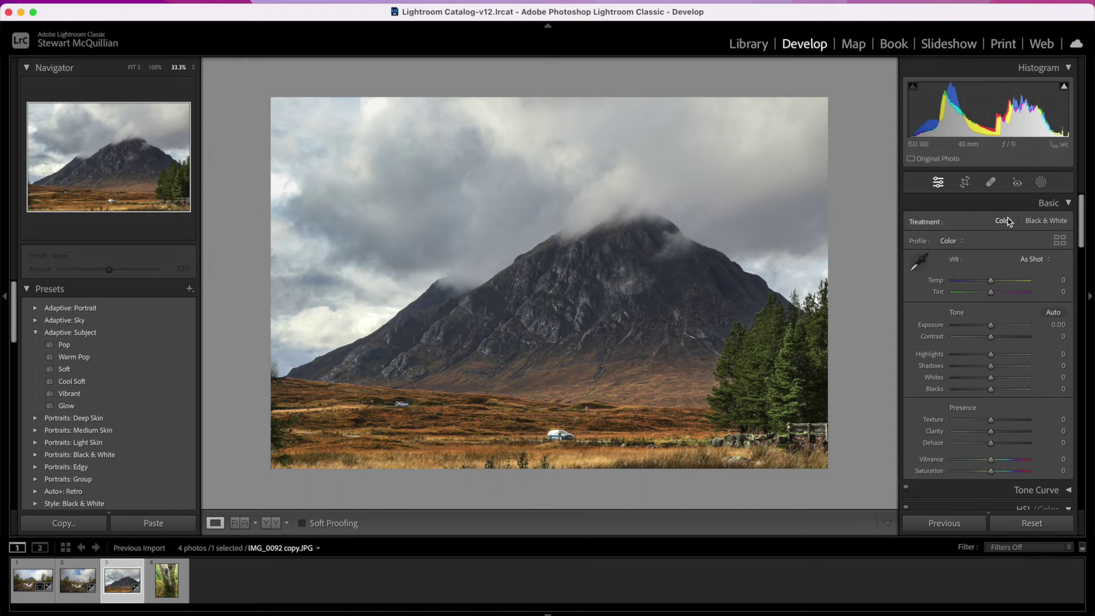
Close mask editing and bring back the Spot Removal tool on the mountain photo
left_click(990, 182)
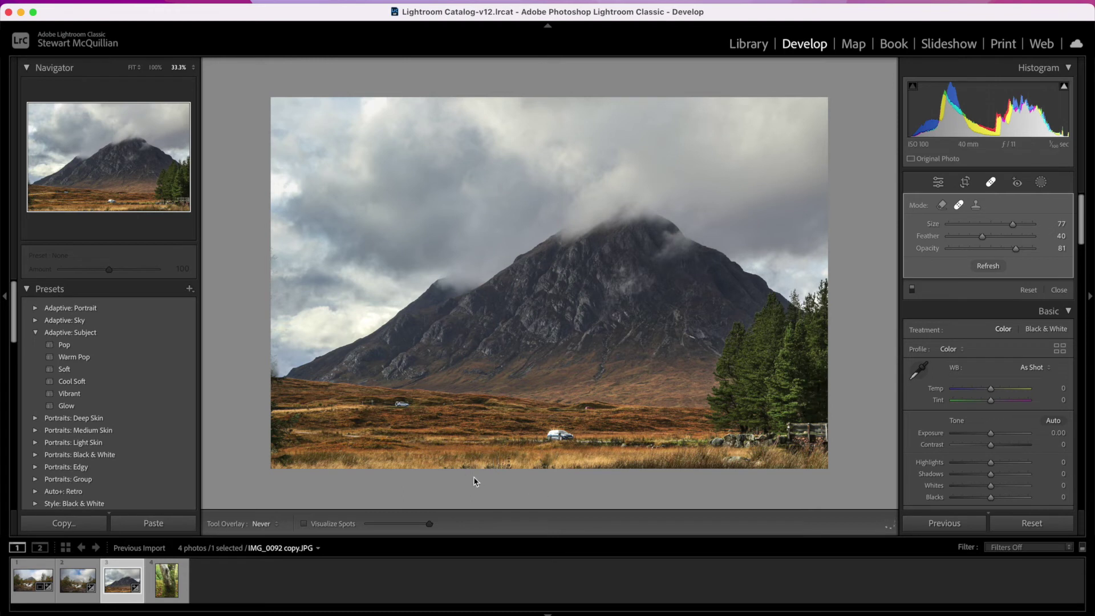
Remove chromatic aberration and enable the Canon lens profile corrections on the mountain photo
scroll(992, 442, "down", 10)
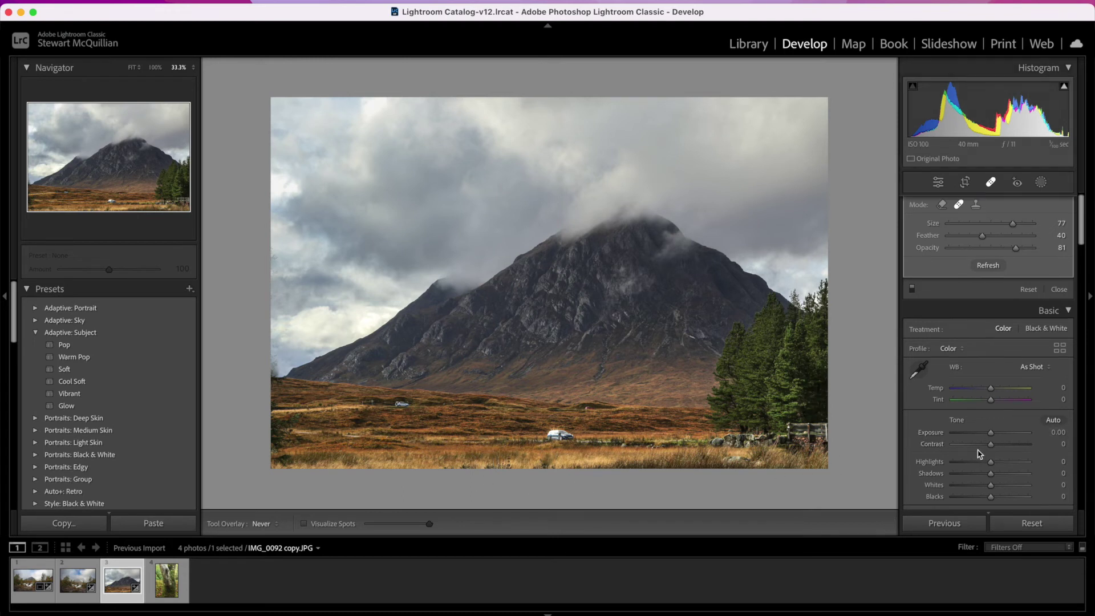
scroll(977, 454, "down", 5)
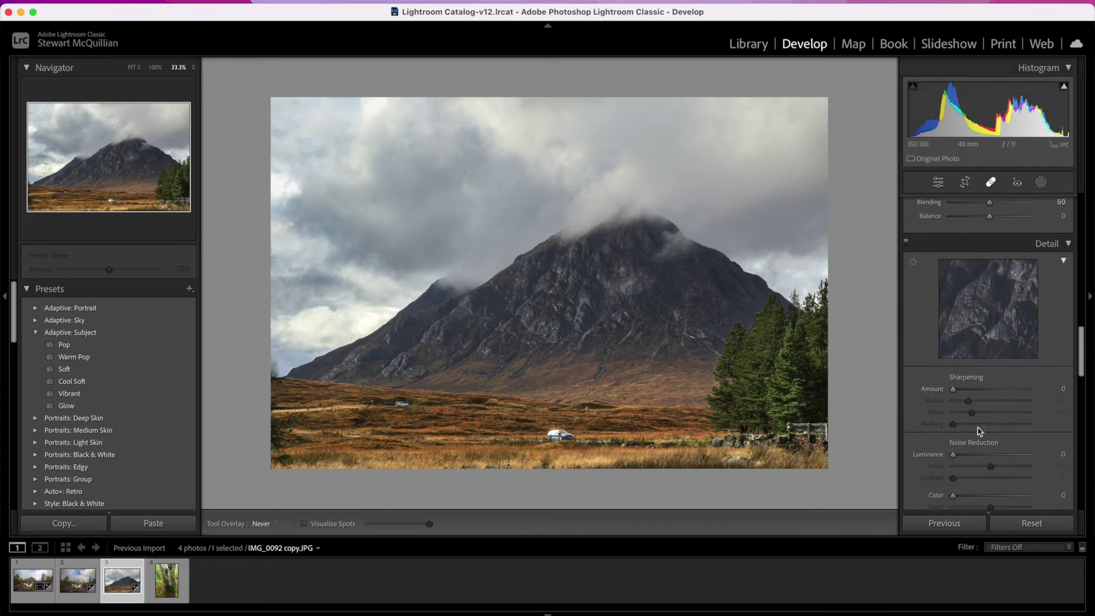
left_click(938, 182)
scroll(991, 317, "down", 2)
scroll(991, 317, "down", 1)
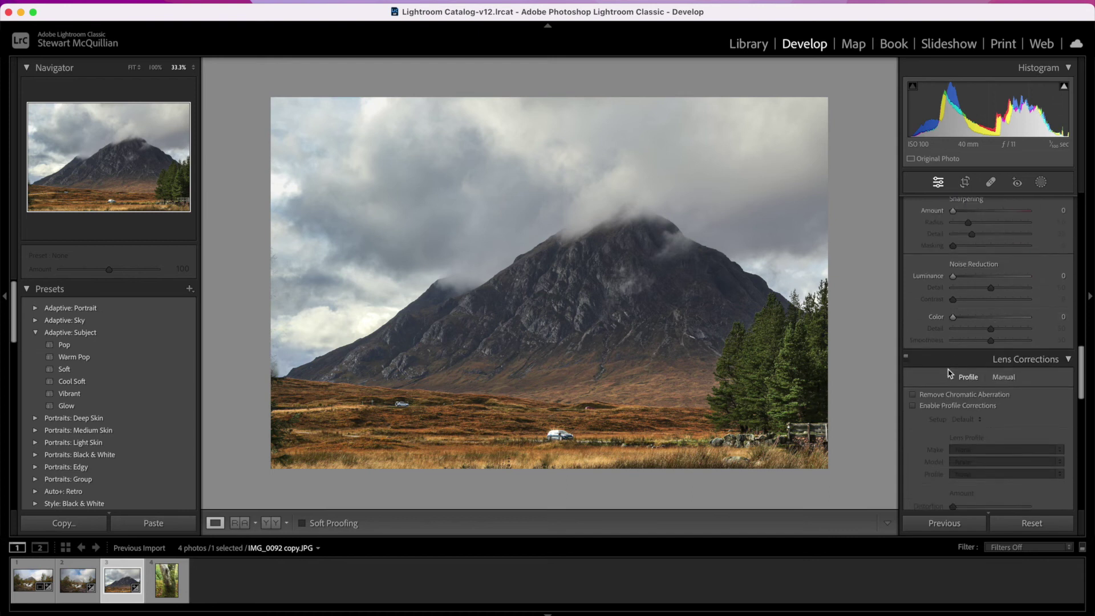
left_click(912, 394)
left_click(927, 405)
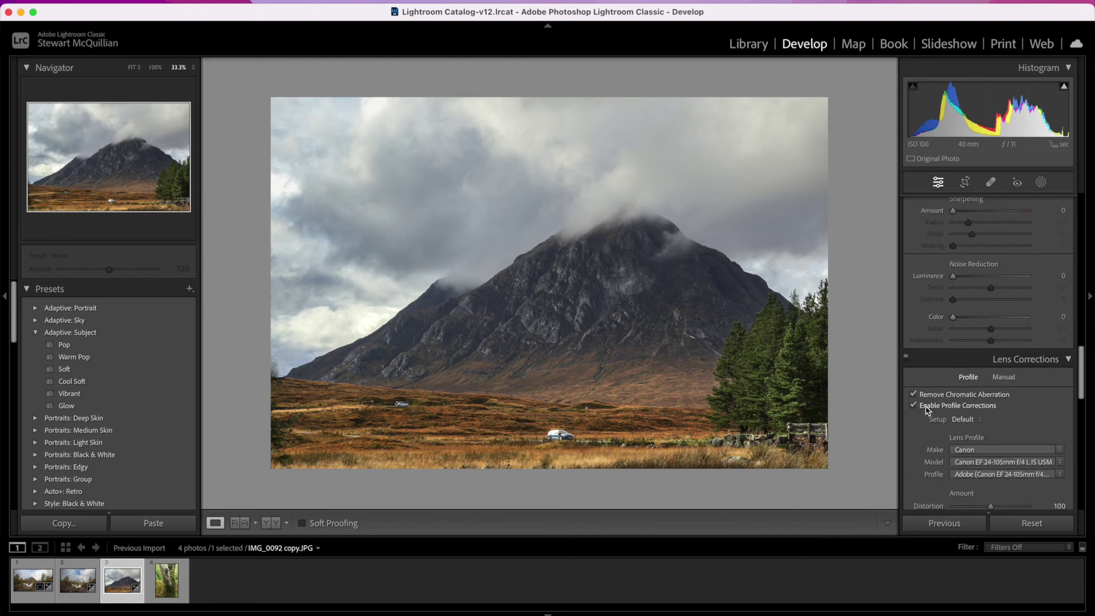
Add a -10 post-crop vignette to darken the mountain photo's corners
scroll(941, 443, "down", 4)
scroll(940, 443, "down", 5)
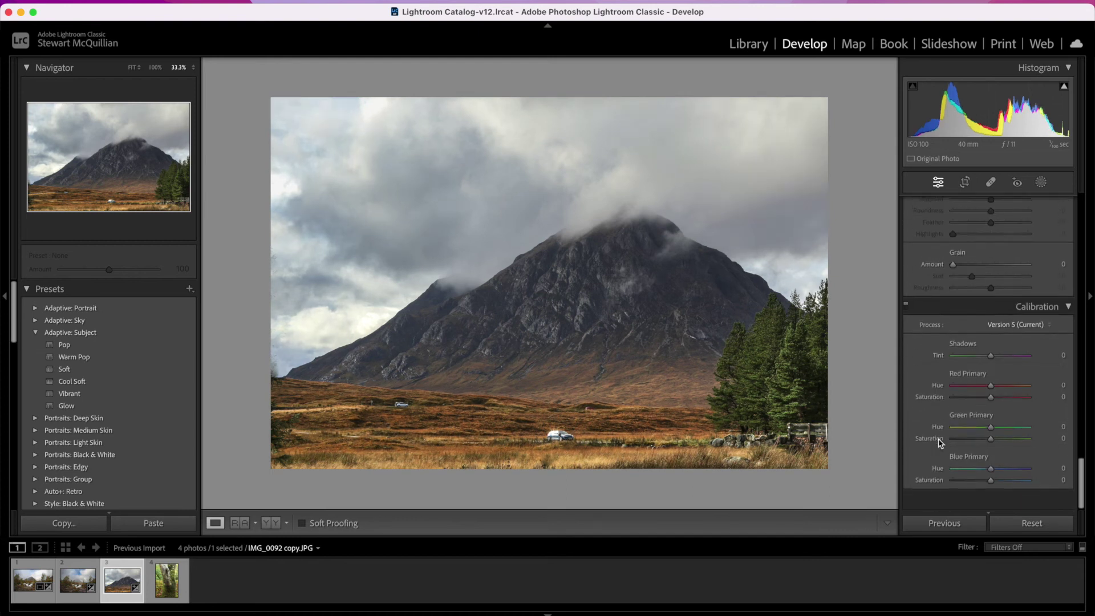
scroll(994, 353, "up", 1)
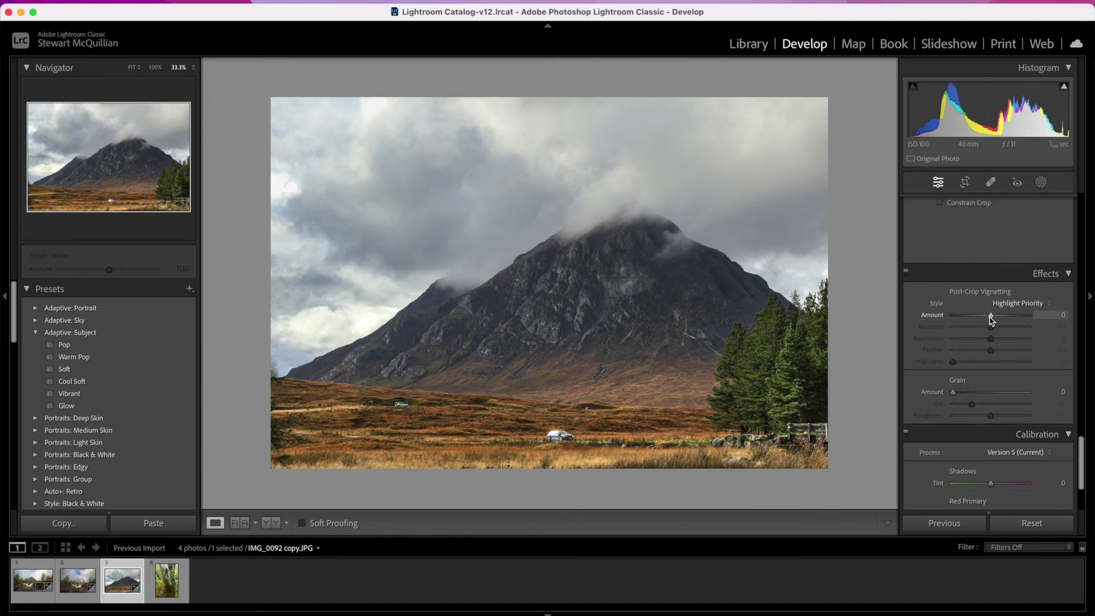
left_click_drag(991, 318, 988, 320)
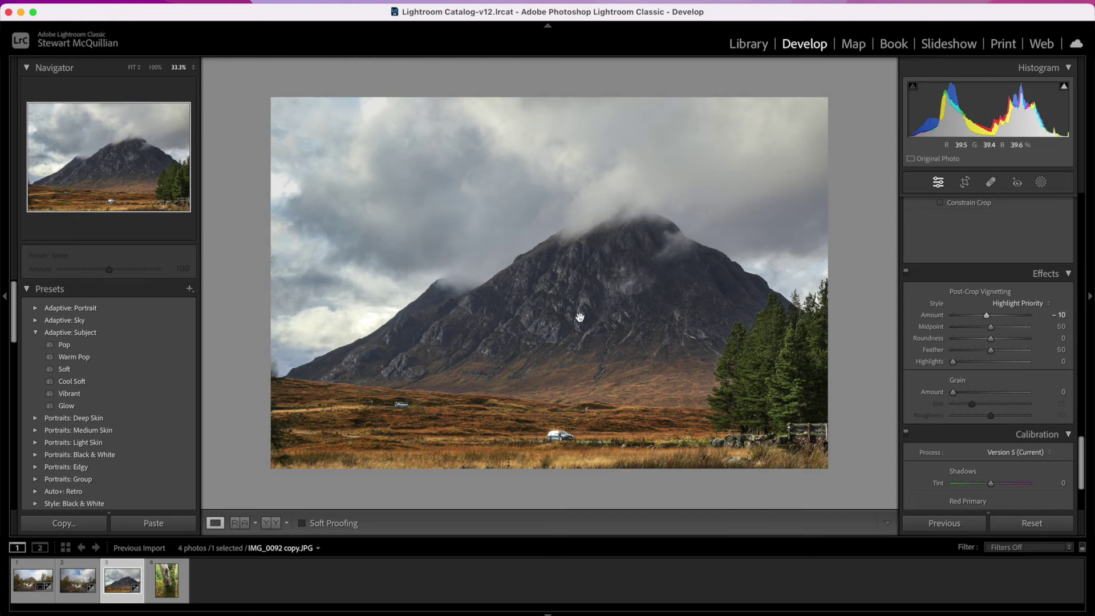
Switch to the mossy tree photo IMG_0117 and fit it in the view
left_click(165, 581)
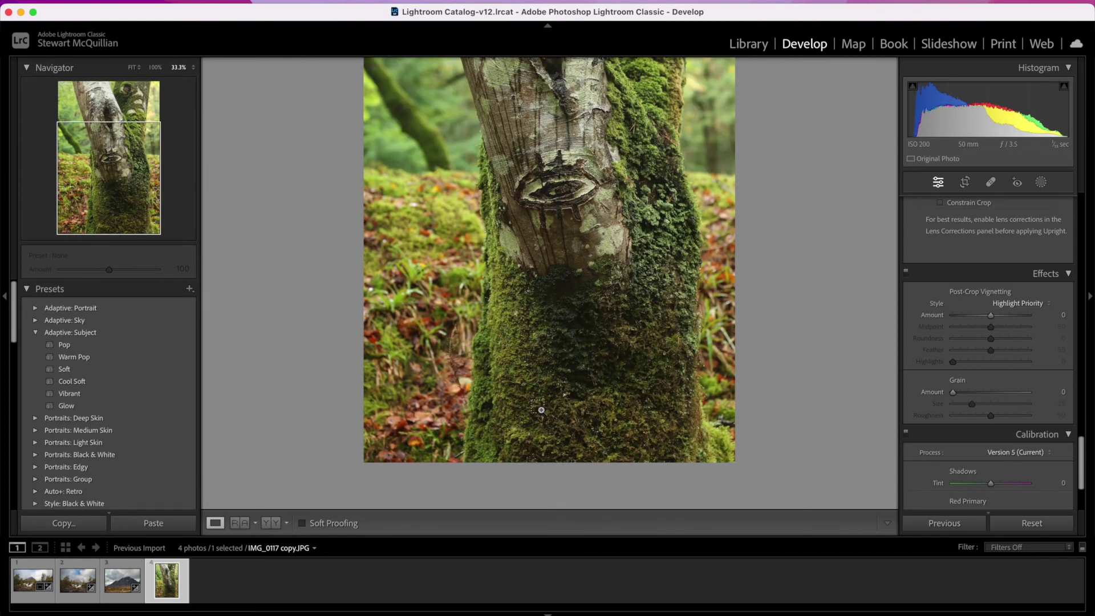
left_click(541, 409)
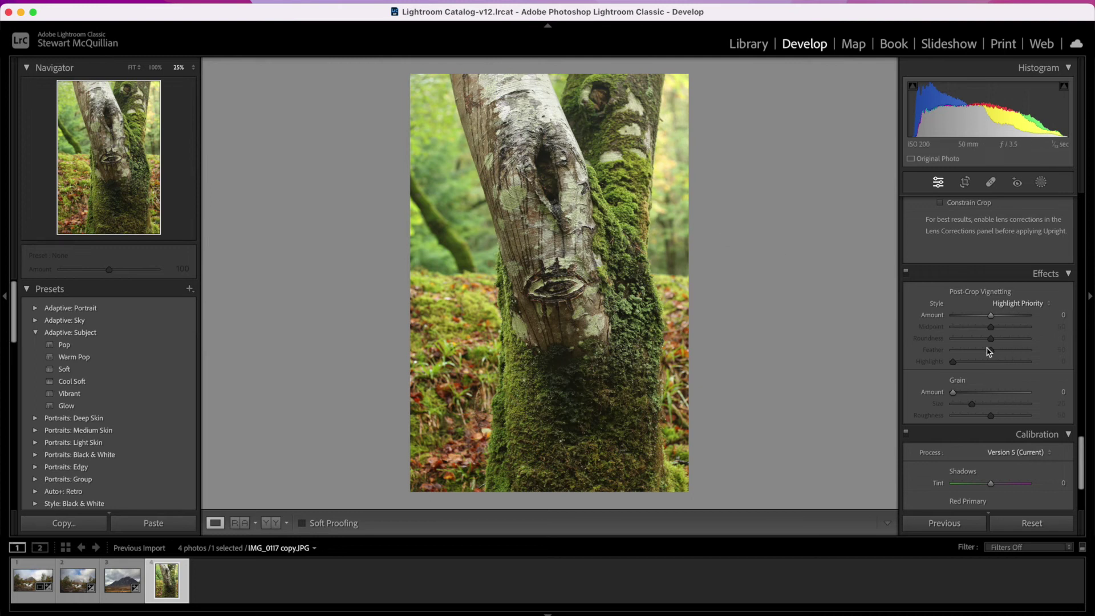
scroll(1009, 407, "up", 10)
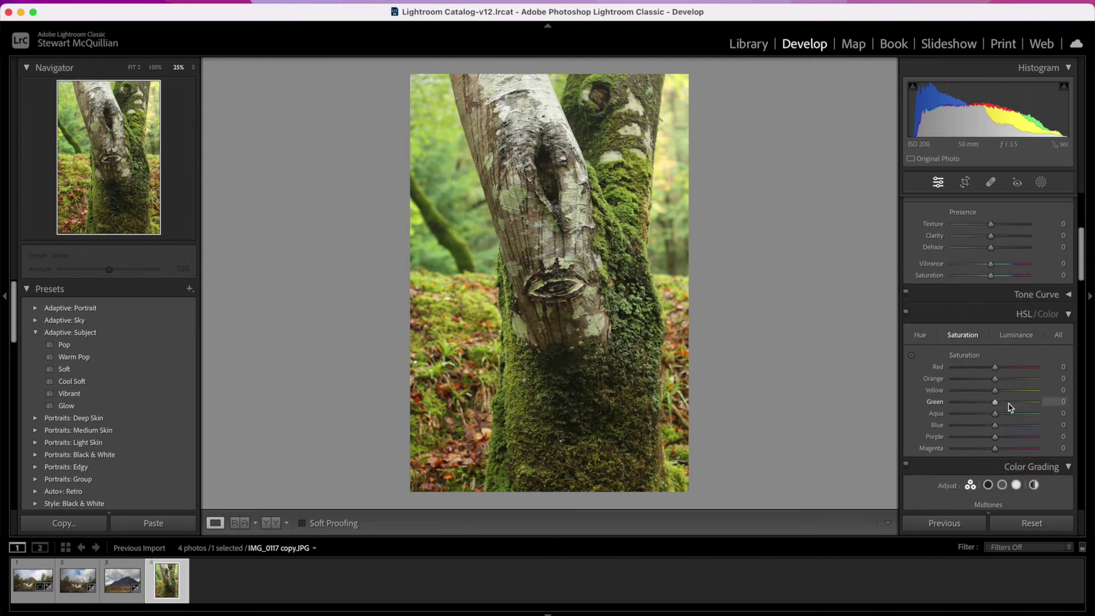
scroll(1010, 407, "up", 5)
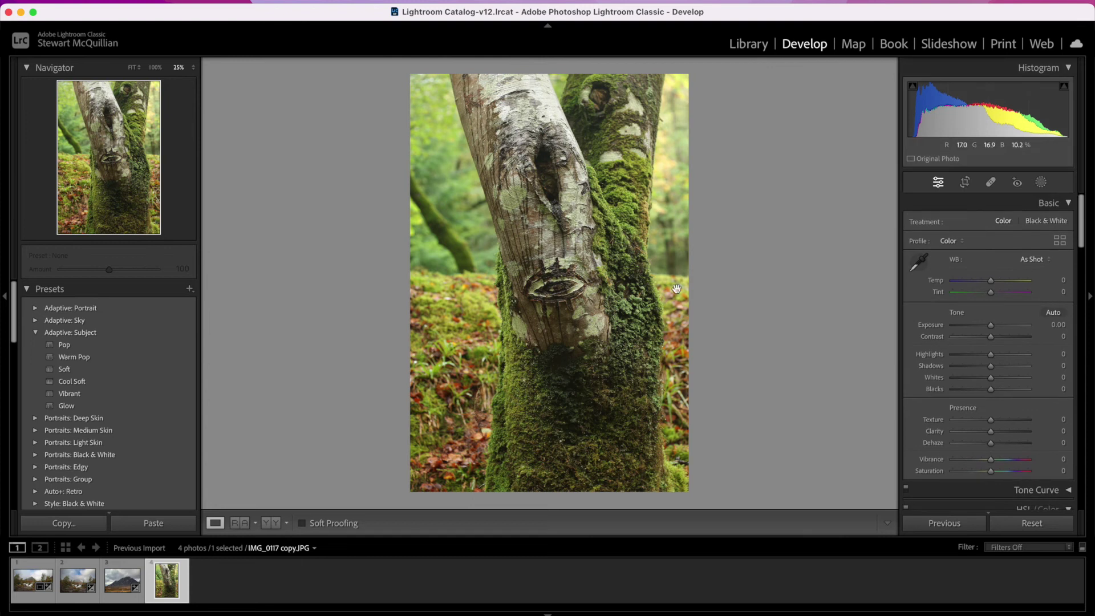
Add a top-down linear gradient mask with Highlights -38, Texture 25 and Clarity 15
left_click(1039, 182)
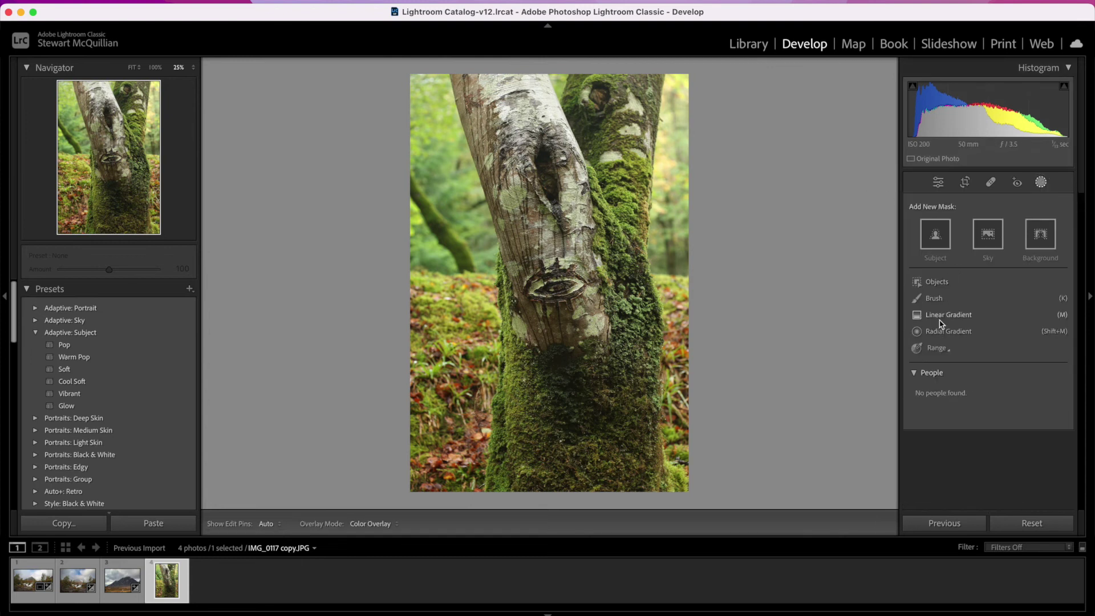
left_click(940, 319)
left_click_drag(557, 159, 557, 371)
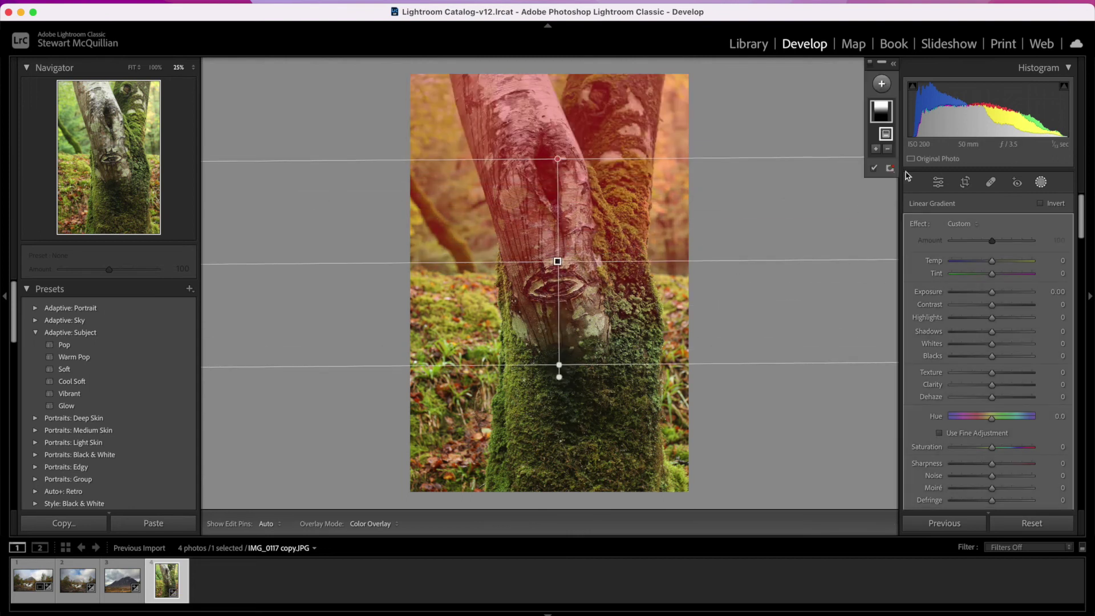
left_click(874, 169)
mouse_move(992, 318)
left_mouse_down()
mouse_move(955, 331)
mouse_move(980, 321)
left_mouse_up()
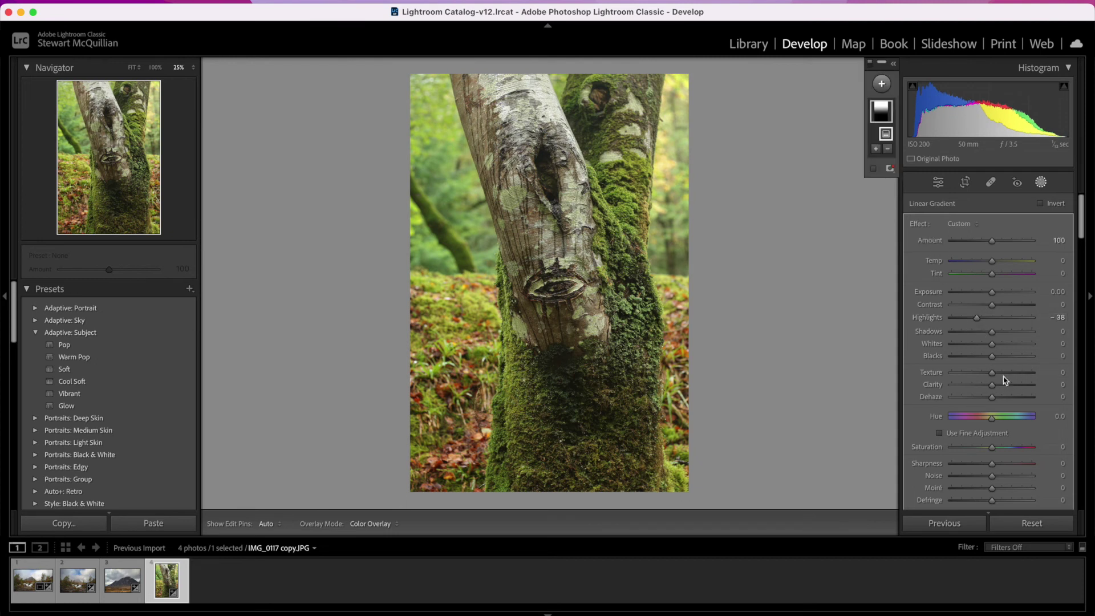
left_click_drag(992, 373, 990, 397)
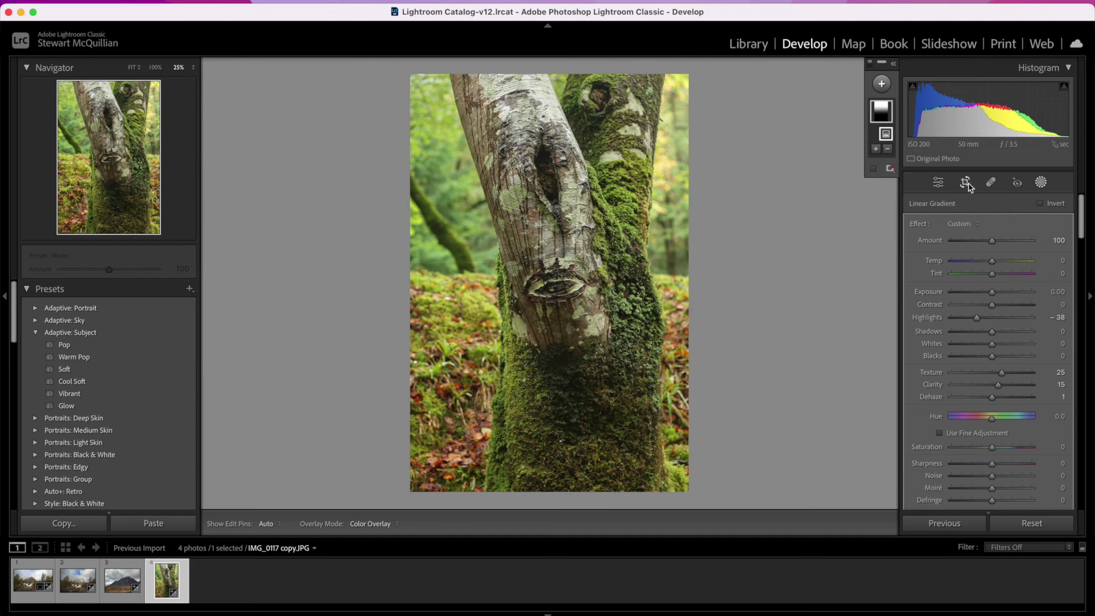
Set the tree photo's global Vibrance to -6, Texture +8 and Clarity +2
left_click(938, 182)
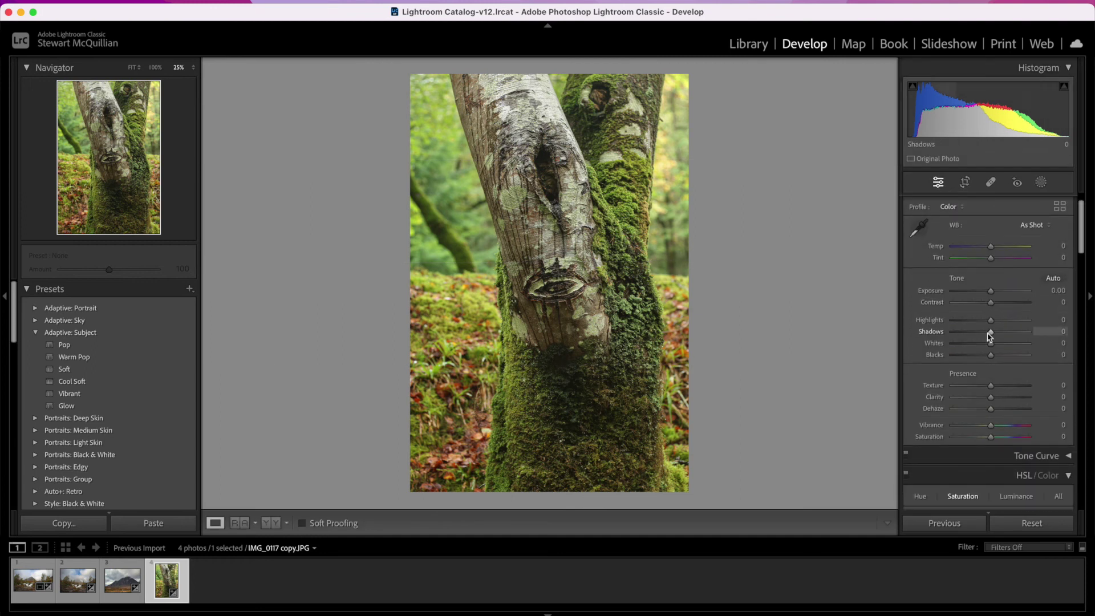
scroll(989, 337, "down", 3)
left_click(990, 365)
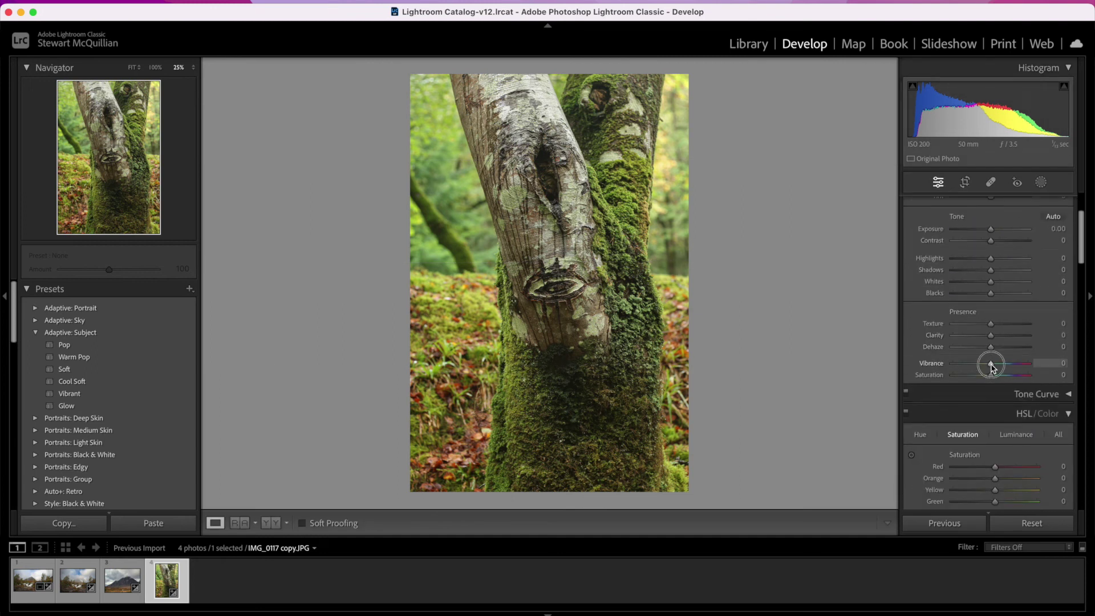
mouse_move(990, 364)
left_mouse_down()
mouse_move(935, 367)
mouse_move(1089, 365)
mouse_move(989, 371)
left_mouse_up()
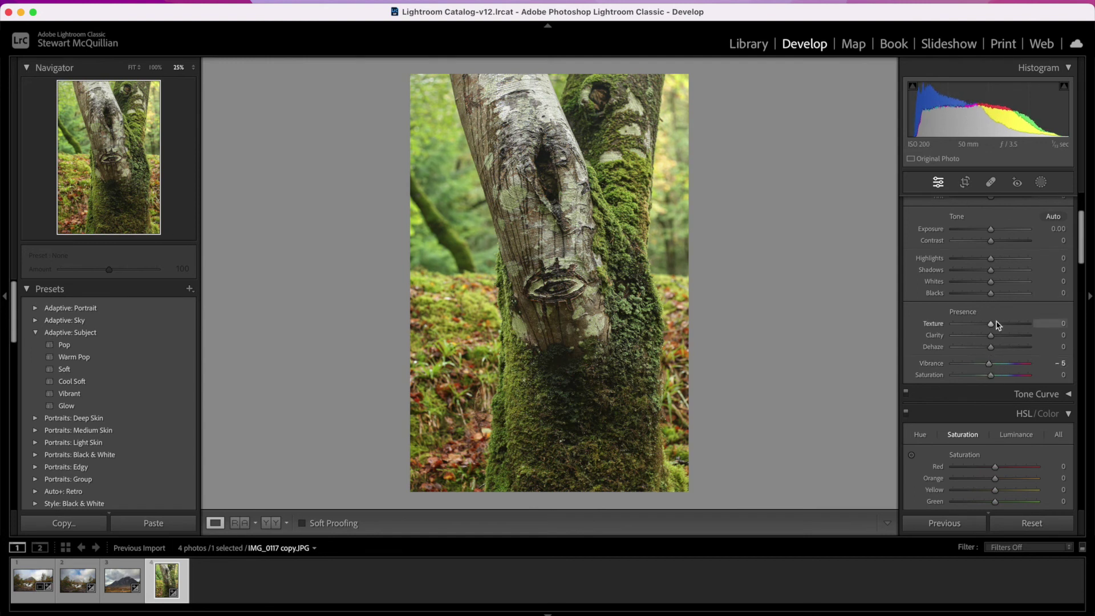
left_click_drag(990, 323, 996, 326)
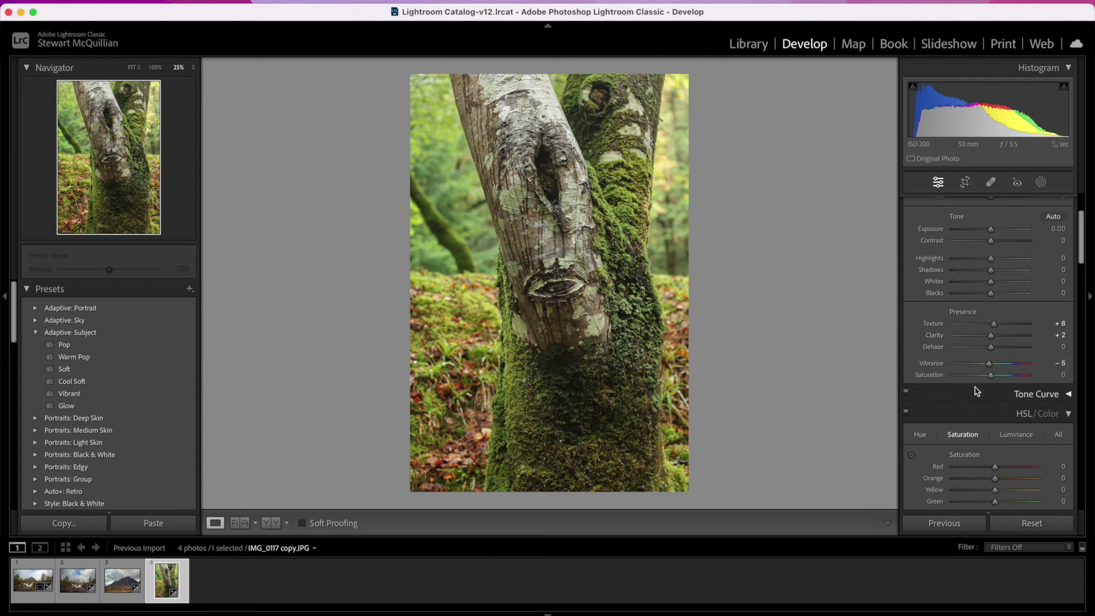
scroll(976, 391, "down", 15)
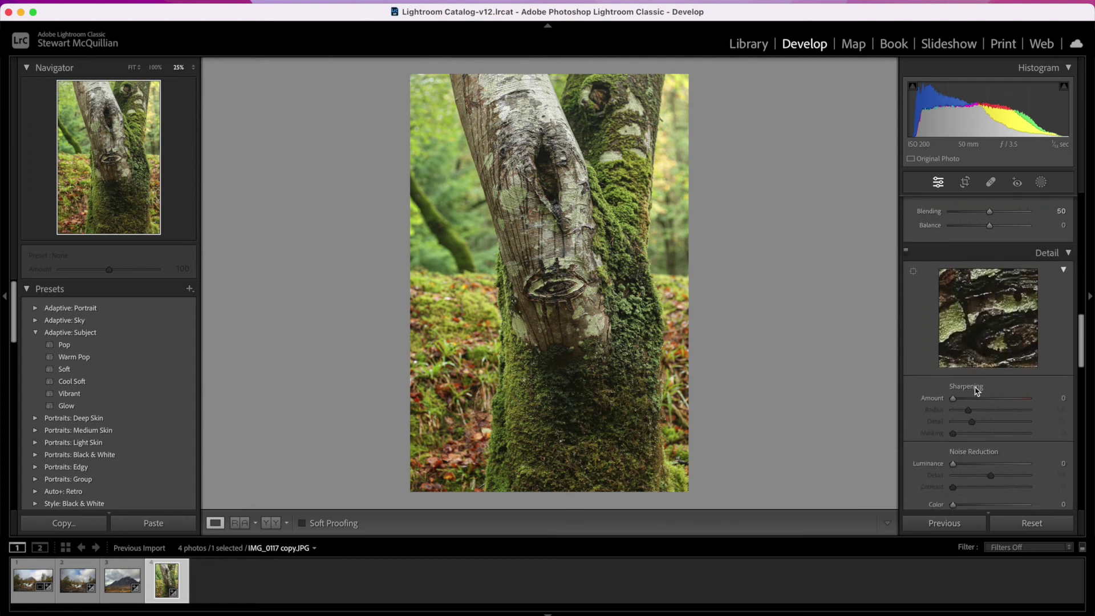
Enable profile corrections and a -10 post-crop vignette on the tree photo, then deselect it
scroll(976, 391, "down", 5)
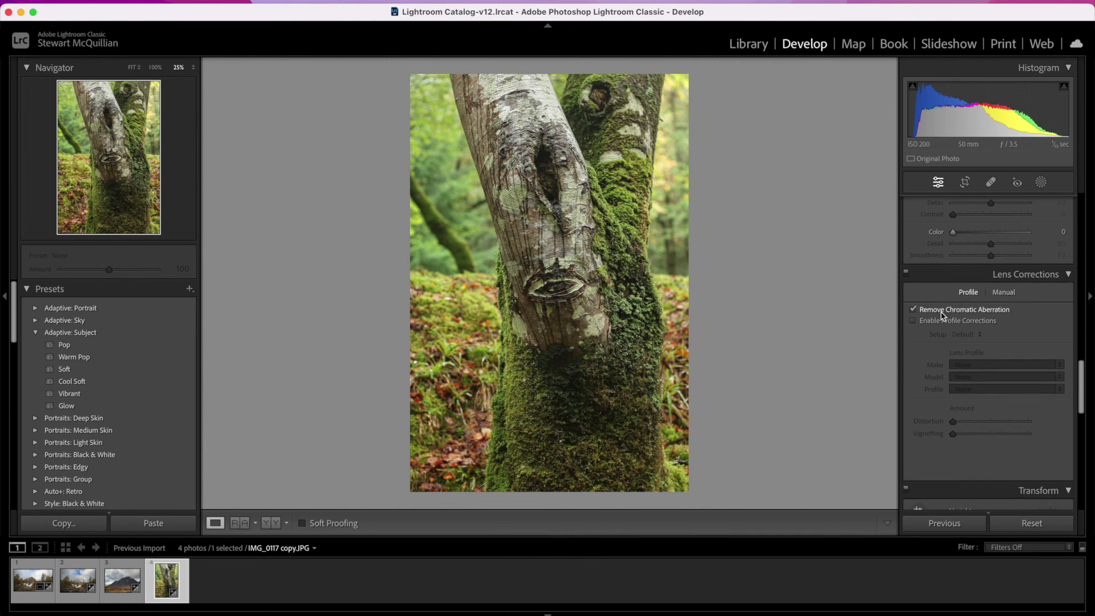
left_click(938, 321)
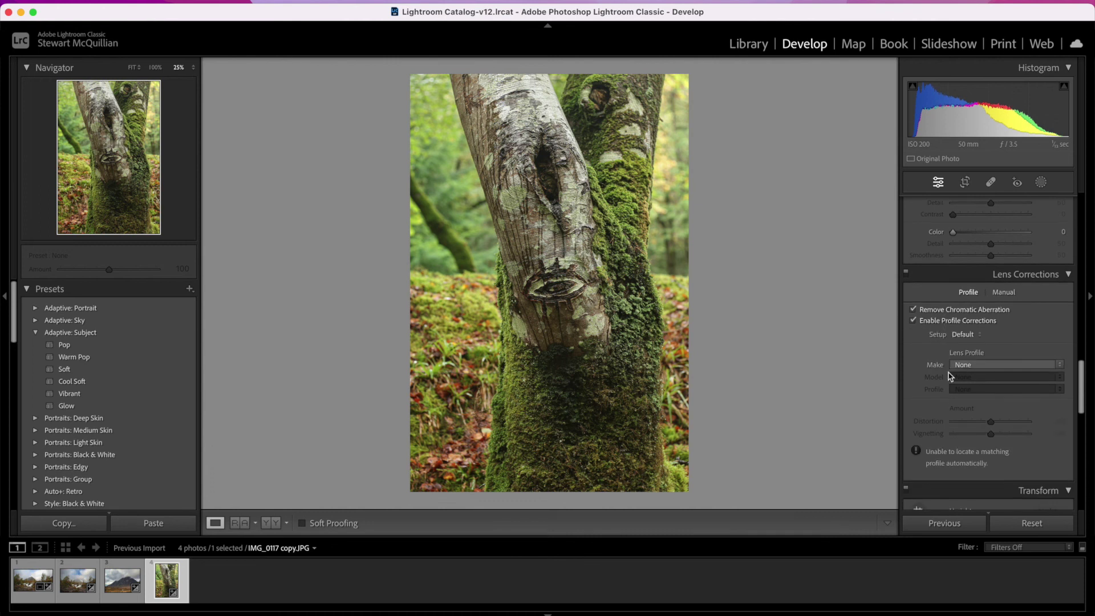
scroll(950, 376, "down", 10)
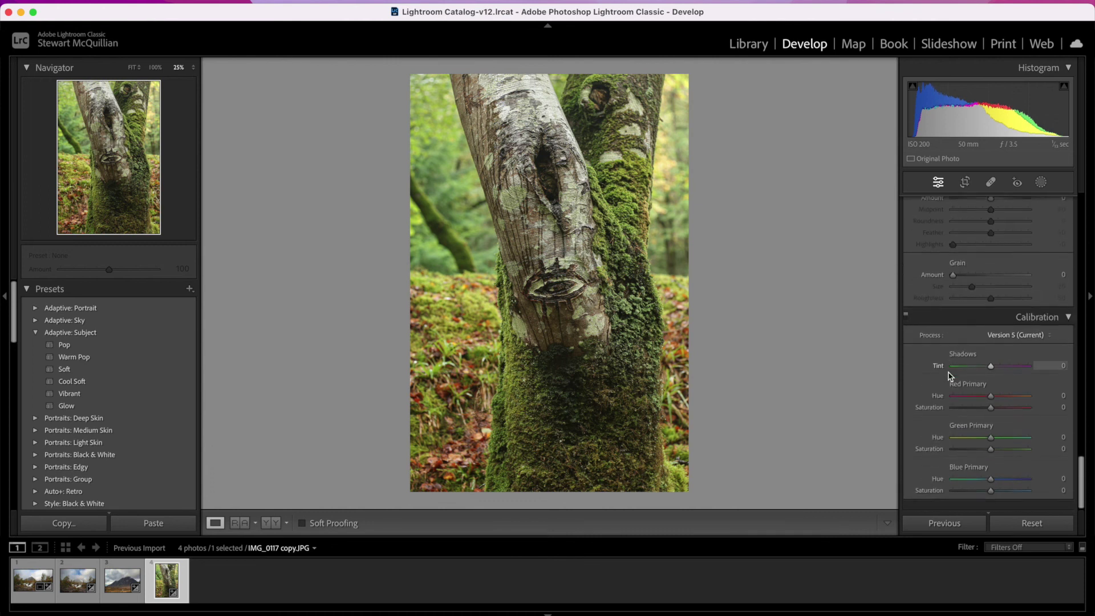
scroll(950, 376, "up", 3)
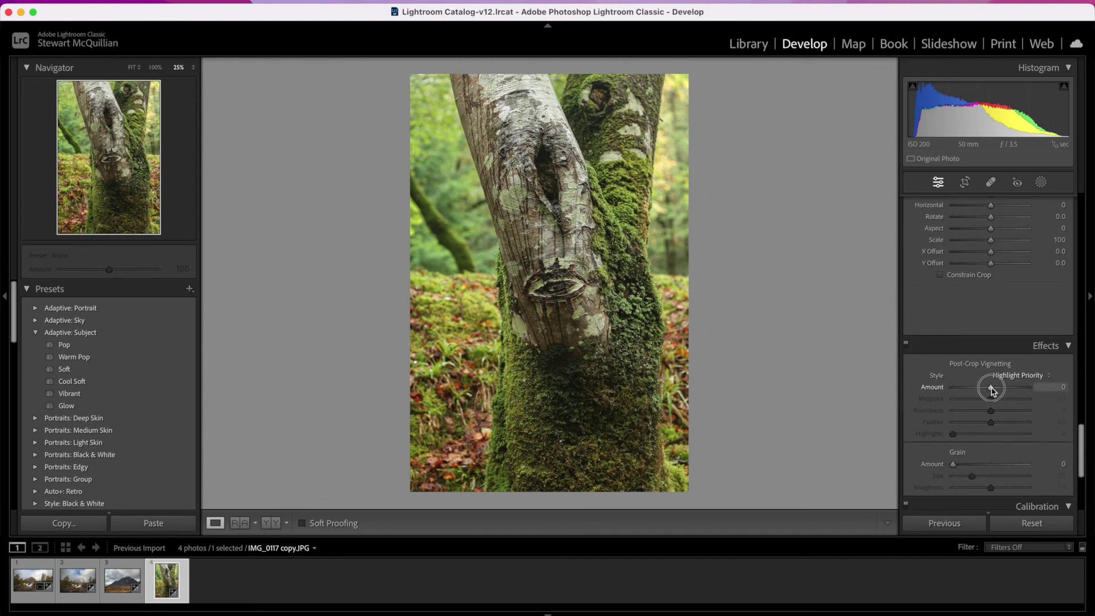
left_click_drag(992, 390, 989, 390)
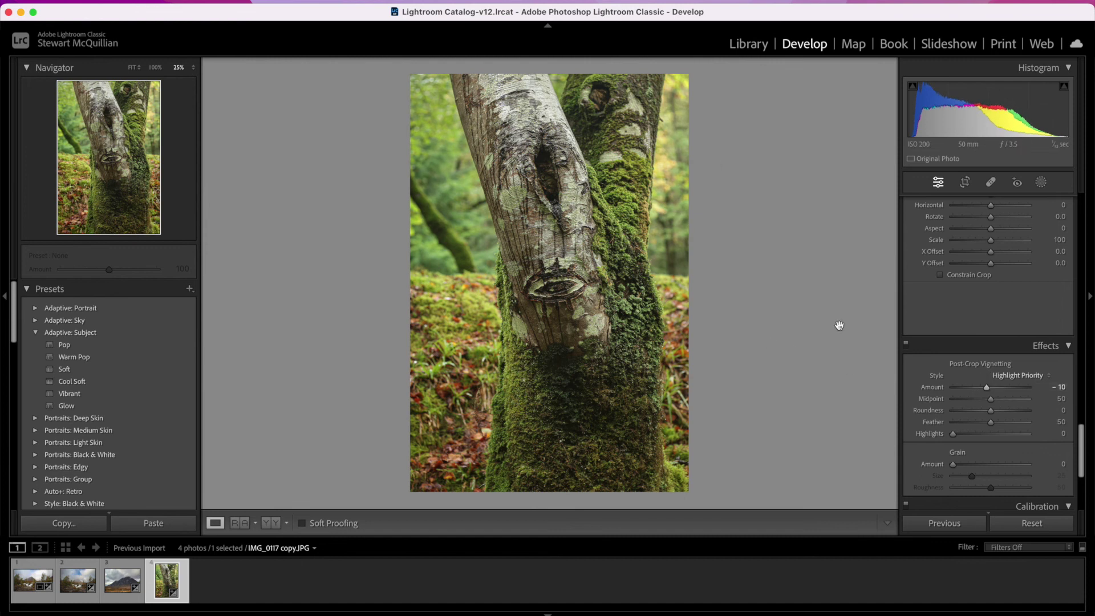
key("super+d")
Open the first filmstrip photo, the IMG_0057 waterfall scene, in Develop
left_click(80, 582)
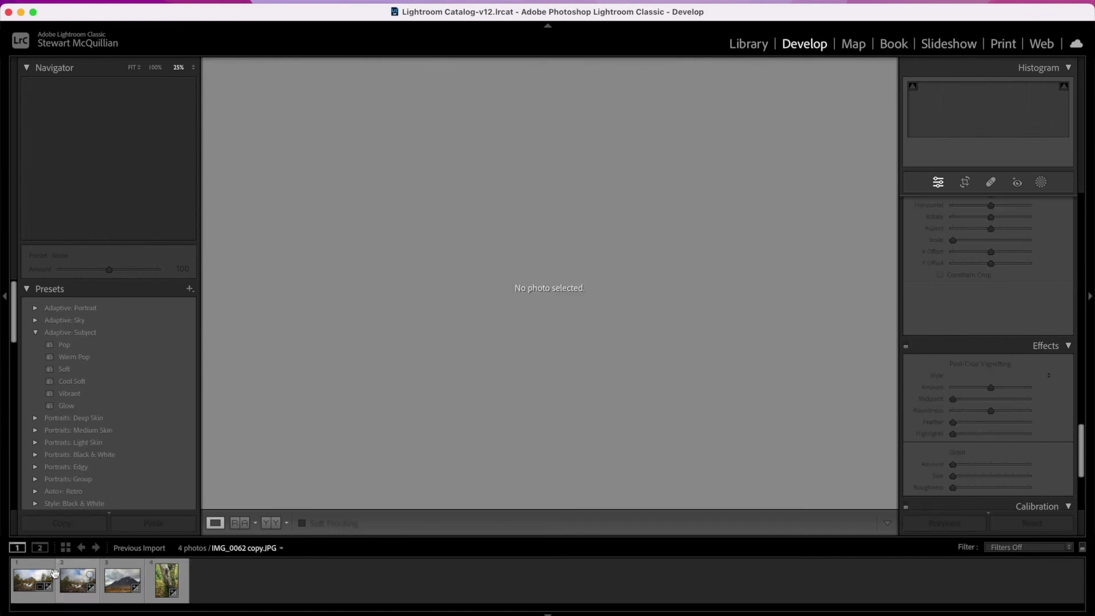
left_click(39, 579)
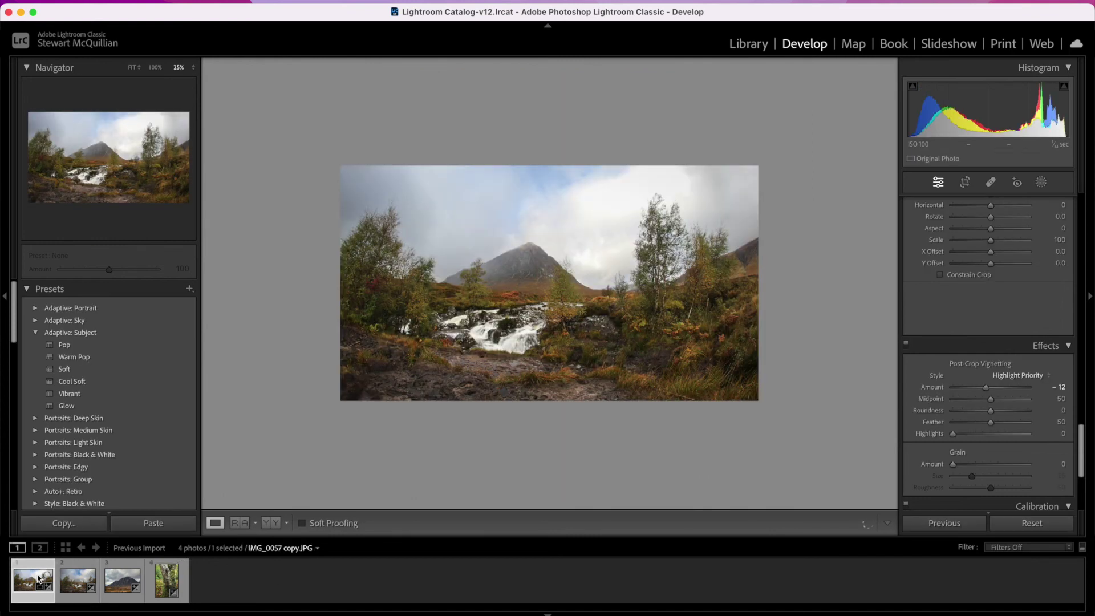